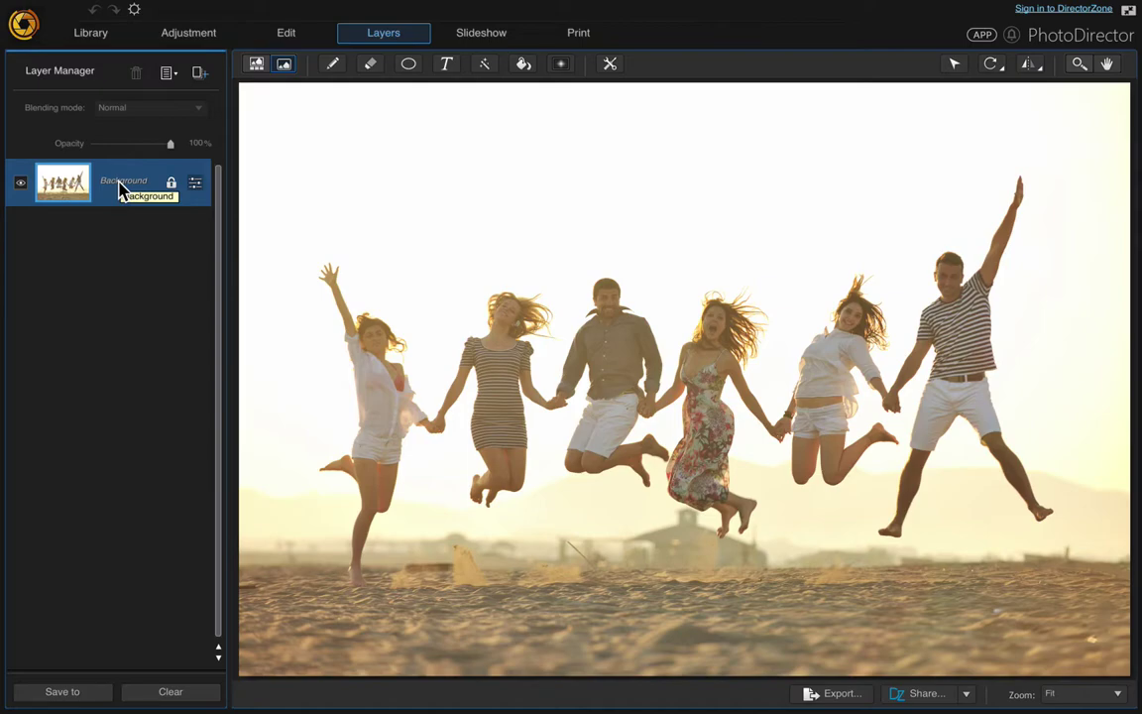
Step: Duplicate the Background layer and hide the original Background layer
{"action": "right_click", "coordinate": [121, 187]}
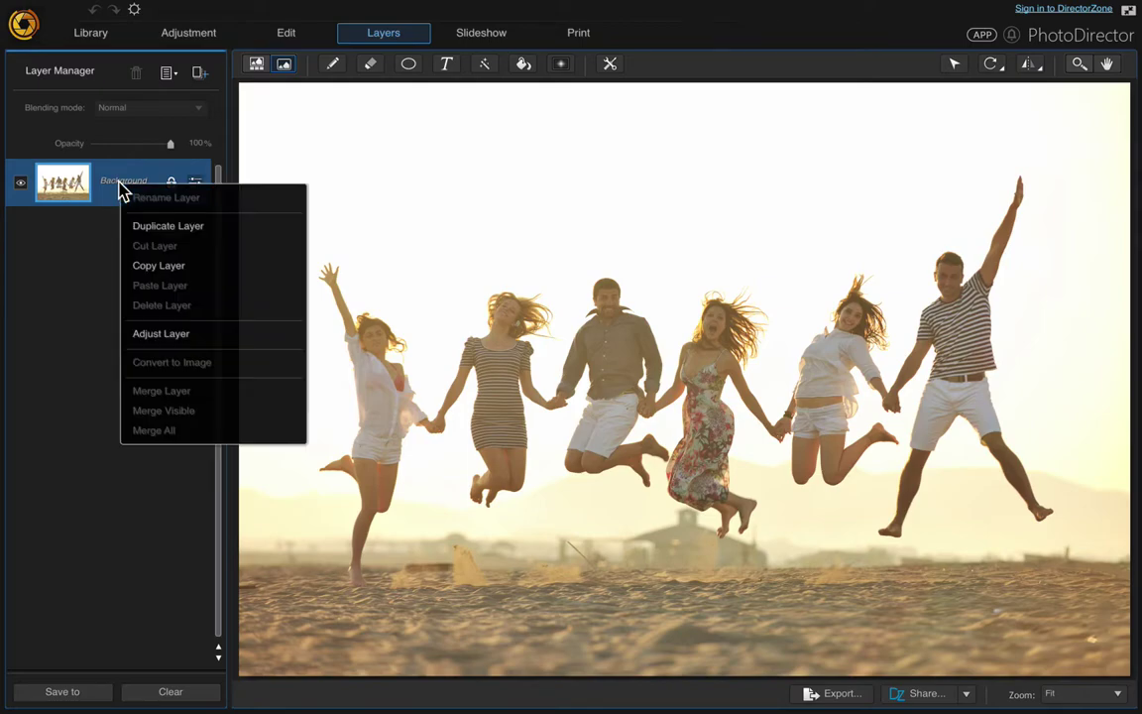
{"action": "left_click", "coordinate": [169, 226]}
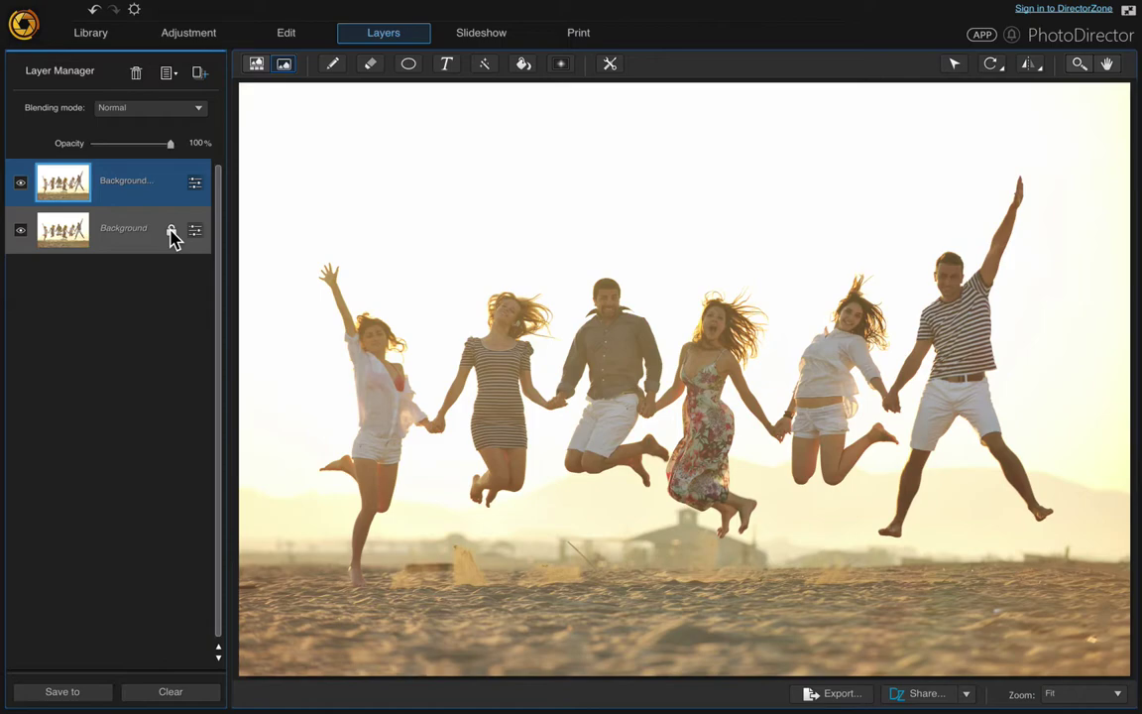
{"action": "left_click", "coordinate": [40, 238]}
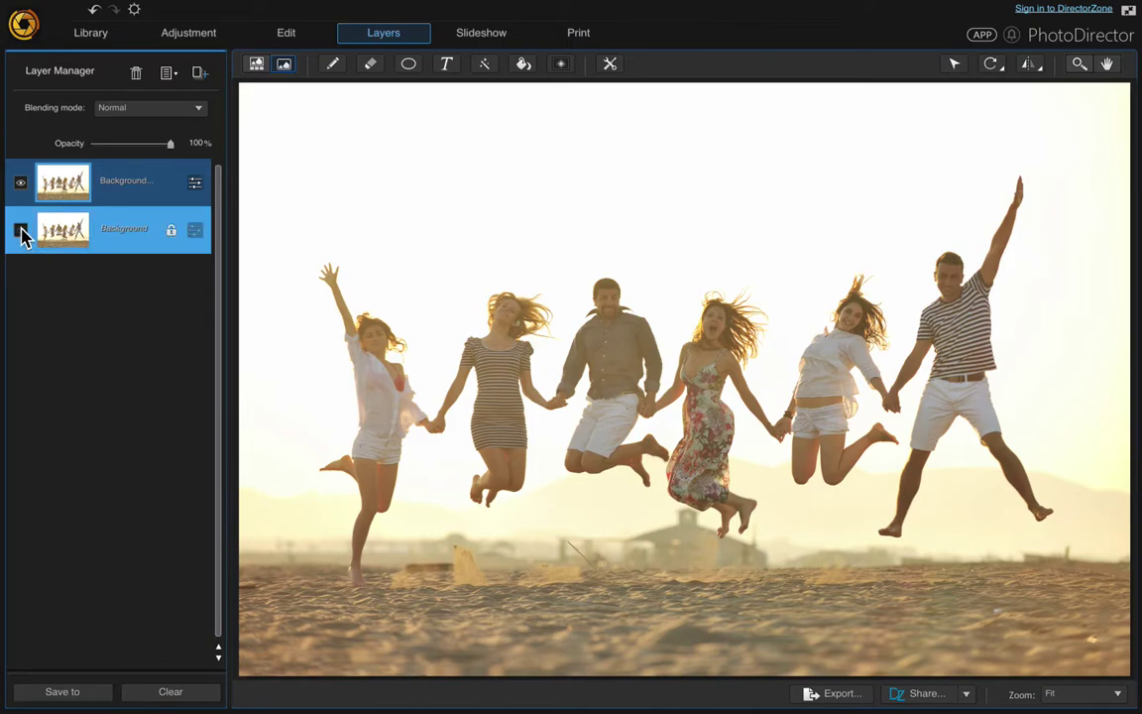
Step: Rename the duplicated background layer as "Current Layer"
{"action": "left_click", "coordinate": [99, 194]}
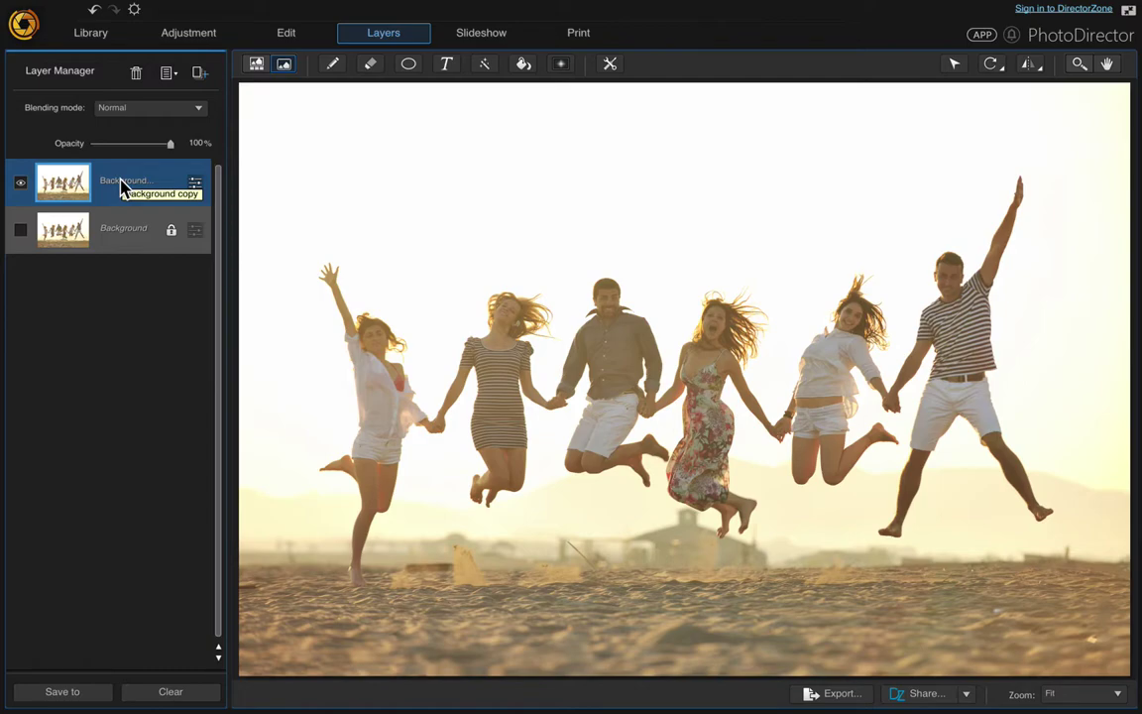
{"action": "right_click", "coordinate": [121, 186]}
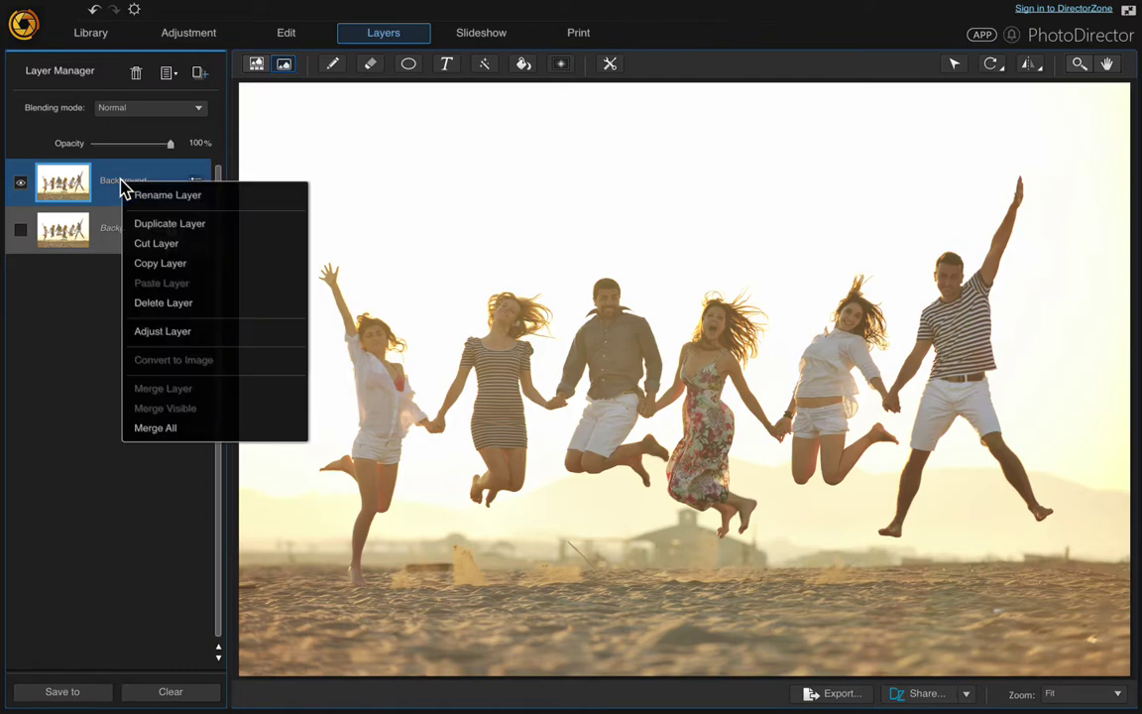
{"action": "left_click", "coordinate": [154, 197]}
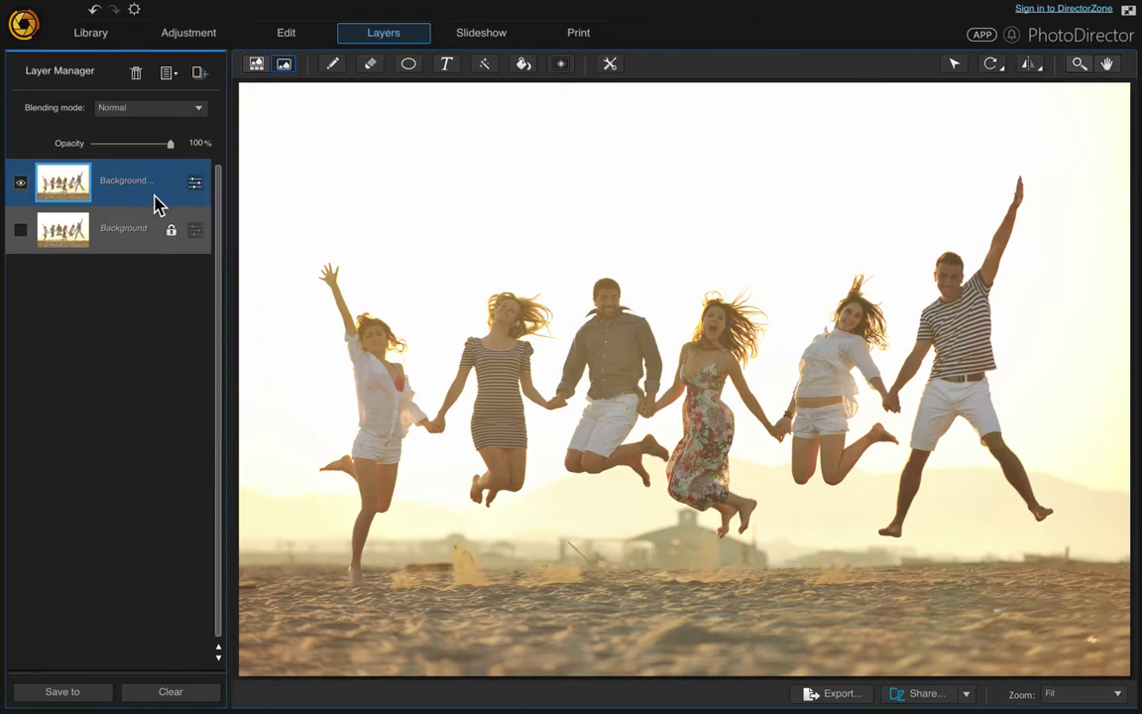
{"action": "type", "text": "Current Layer"}
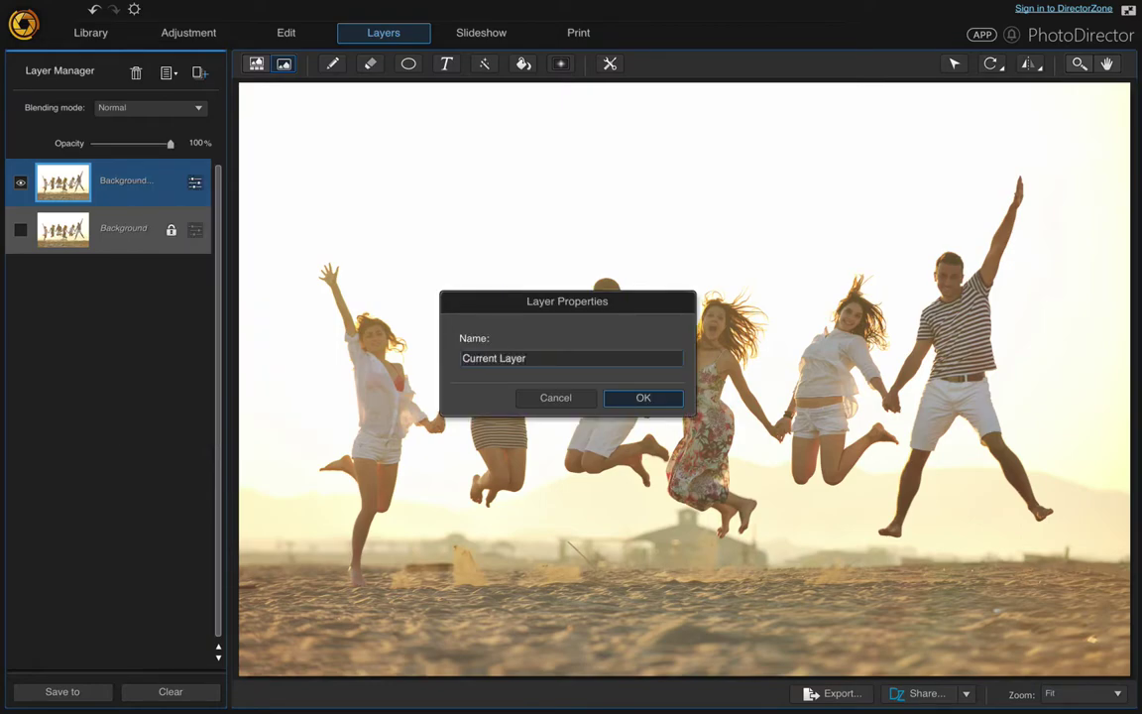
{"action": "left_click", "coordinate": [643, 399]}
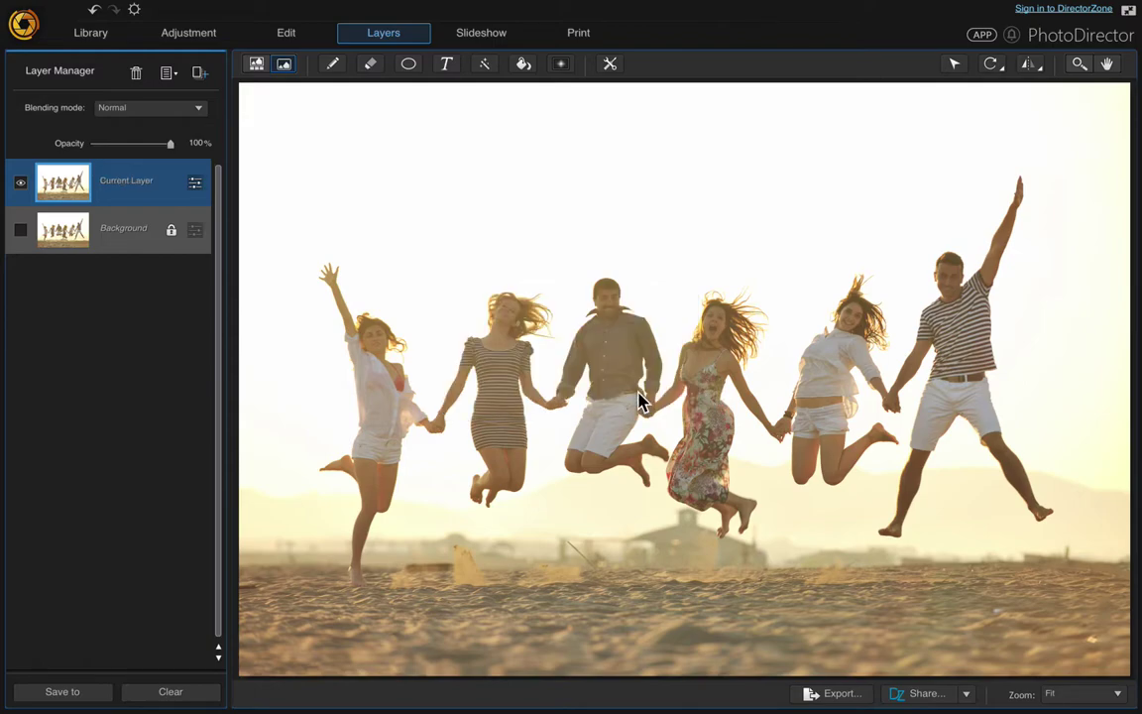
Step: Draw a loose Lasso selection around the whole group of six jumping people
{"action": "left_click", "coordinate": [483, 68]}
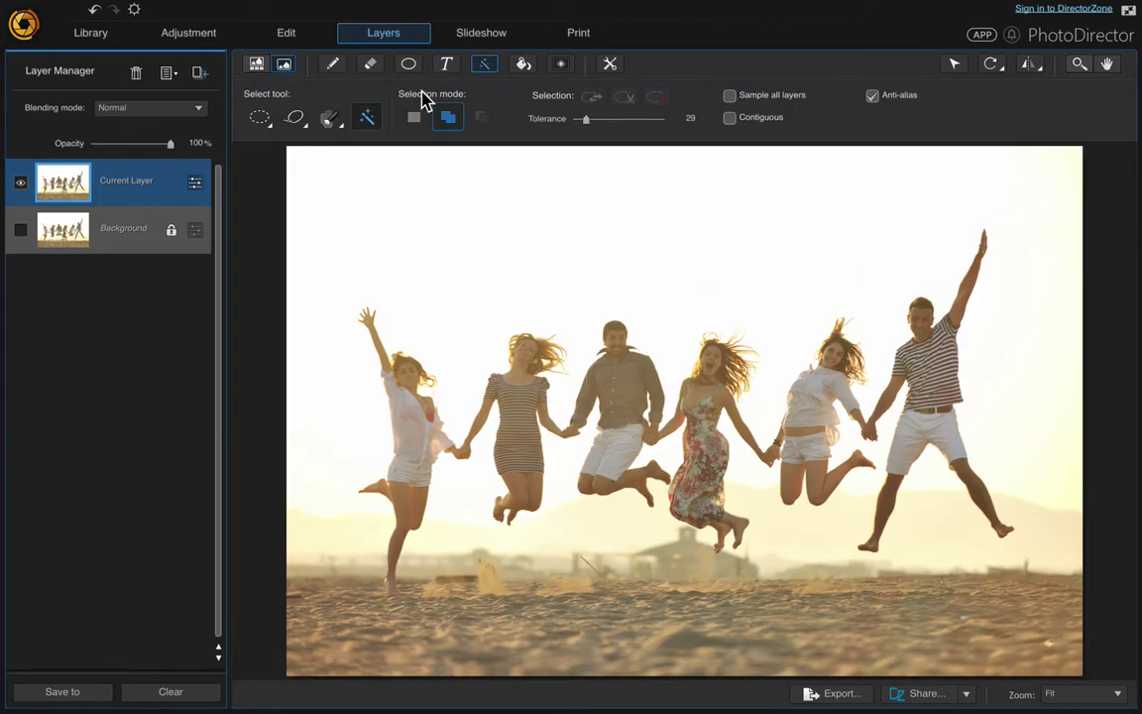
{"action": "left_click", "coordinate": [306, 133]}
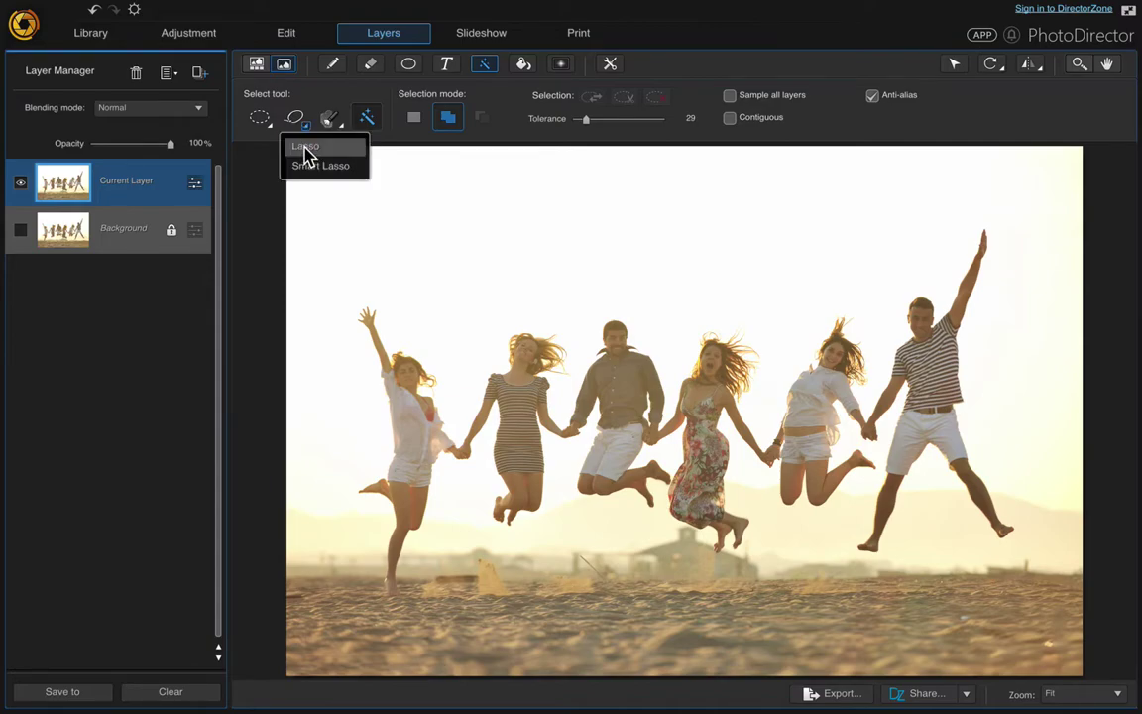
{"action": "left_click", "coordinate": [305, 149]}
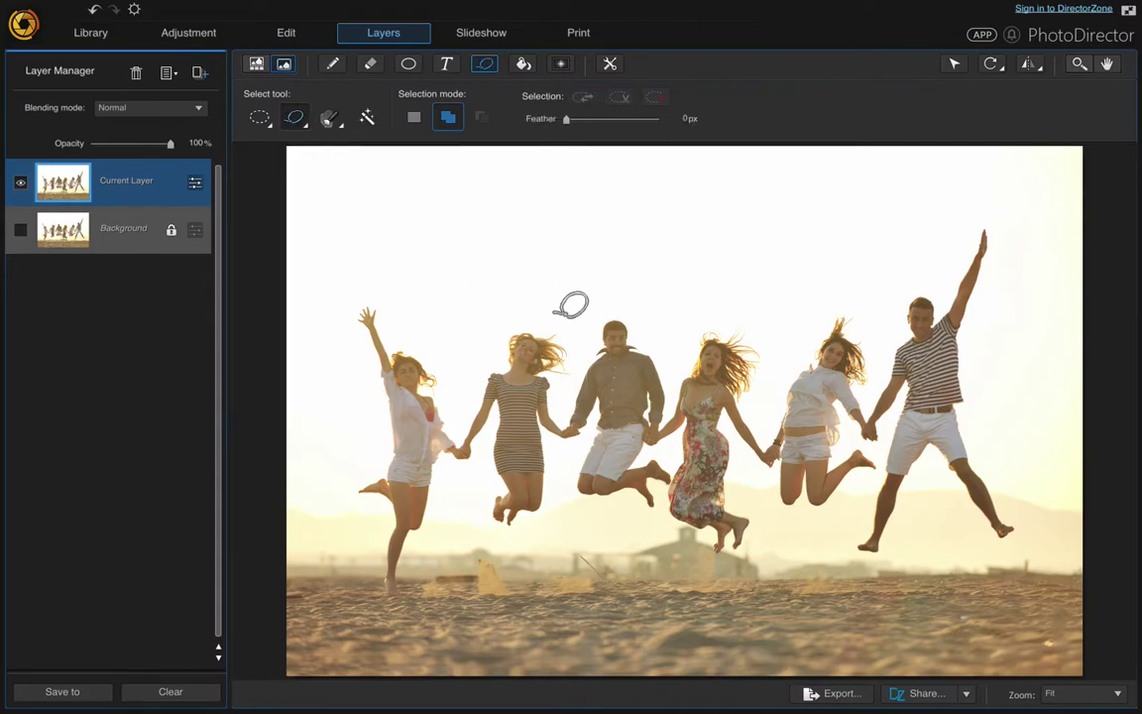
{"action": "mouse_move", "coordinate": [503, 328]}
{"action": "left_mouse_down"}
{"action": "mouse_move", "coordinate": [465, 400]}
{"action": "mouse_move", "coordinate": [382, 308]}
{"action": "mouse_move", "coordinate": [353, 304]}
{"action": "mouse_move", "coordinate": [374, 443]}
{"action": "mouse_move", "coordinate": [344, 504]}
{"action": "mouse_move", "coordinate": [377, 521]}
{"action": "mouse_move", "coordinate": [380, 577]}
{"action": "mouse_move", "coordinate": [397, 608]}
{"action": "mouse_move", "coordinate": [415, 602]}
{"action": "mouse_move", "coordinate": [414, 552]}
{"action": "mouse_move", "coordinate": [443, 514]}
{"action": "mouse_move", "coordinate": [449, 475]}
{"action": "mouse_move", "coordinate": [479, 465]}
{"action": "mouse_move", "coordinate": [485, 444]}
{"action": "mouse_move", "coordinate": [487, 530]}
{"action": "mouse_move", "coordinate": [515, 536]}
{"action": "mouse_move", "coordinate": [530, 521]}
{"action": "mouse_move", "coordinate": [650, 503]}
{"action": "mouse_move", "coordinate": [770, 548]}
{"action": "mouse_move", "coordinate": [783, 513]}
{"action": "mouse_move", "coordinate": [757, 479]}
{"action": "mouse_move", "coordinate": [768, 466]}
{"action": "mouse_move", "coordinate": [801, 504]}
{"action": "mouse_move", "coordinate": [862, 474]}
{"action": "mouse_move", "coordinate": [885, 481]}
{"action": "mouse_move", "coordinate": [883, 541]}
{"action": "mouse_move", "coordinate": [915, 533]}
{"action": "mouse_move", "coordinate": [936, 466]}
{"action": "mouse_move", "coordinate": [963, 473]}
{"action": "mouse_move", "coordinate": [998, 533]}
{"action": "mouse_move", "coordinate": [1040, 527]}
{"action": "mouse_move", "coordinate": [1004, 403]}
{"action": "mouse_move", "coordinate": [1021, 230]}
{"action": "mouse_move", "coordinate": [970, 236]}
{"action": "mouse_move", "coordinate": [907, 322]}
{"action": "mouse_move", "coordinate": [903, 381]}
{"action": "mouse_move", "coordinate": [867, 294]}
{"action": "mouse_move", "coordinate": [801, 331]}
{"action": "mouse_move", "coordinate": [750, 307]}
{"action": "mouse_move", "coordinate": [678, 326]}
{"action": "mouse_move", "coordinate": [568, 292]}
{"action": "left_mouse_up"}
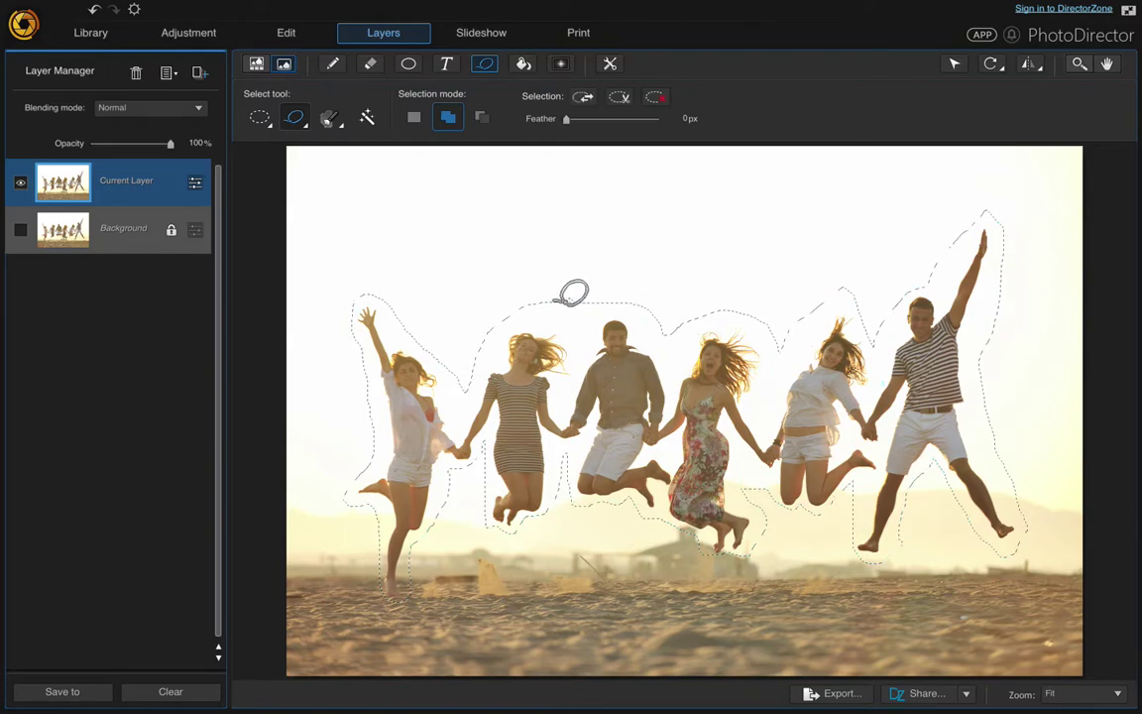
Step: Invert the lasso selection, delete everything outside the group of people, and clear the selection
{"action": "left_click", "coordinate": [583, 100]}
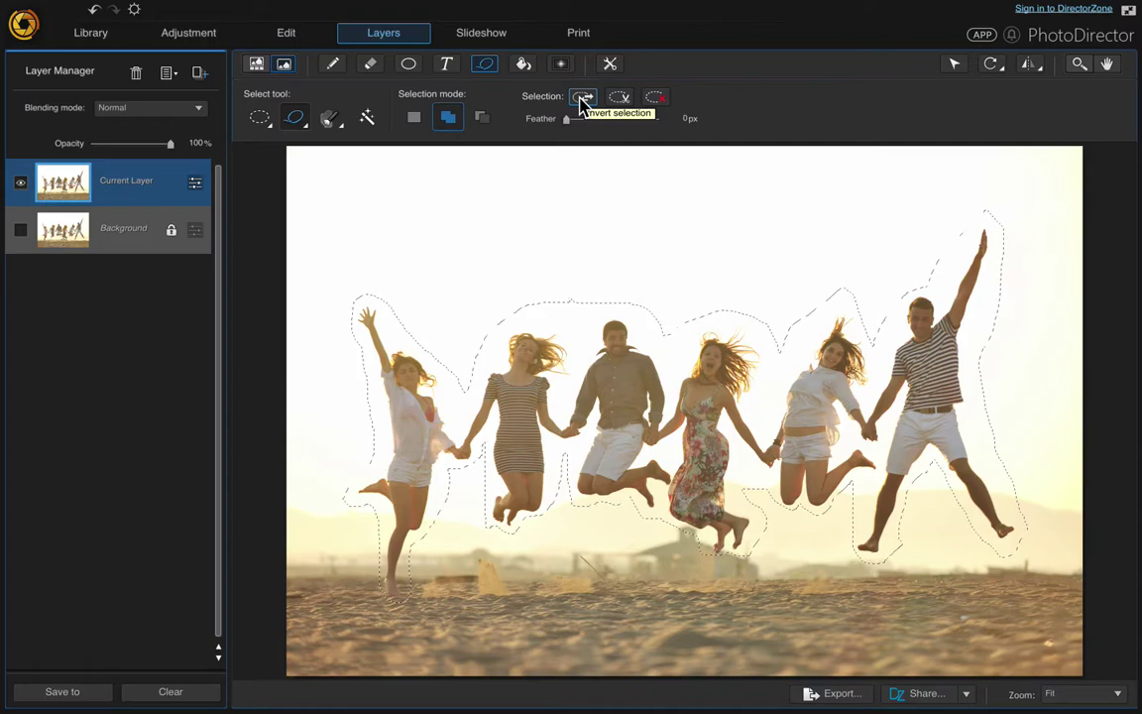
{"action": "left_click", "coordinate": [583, 103]}
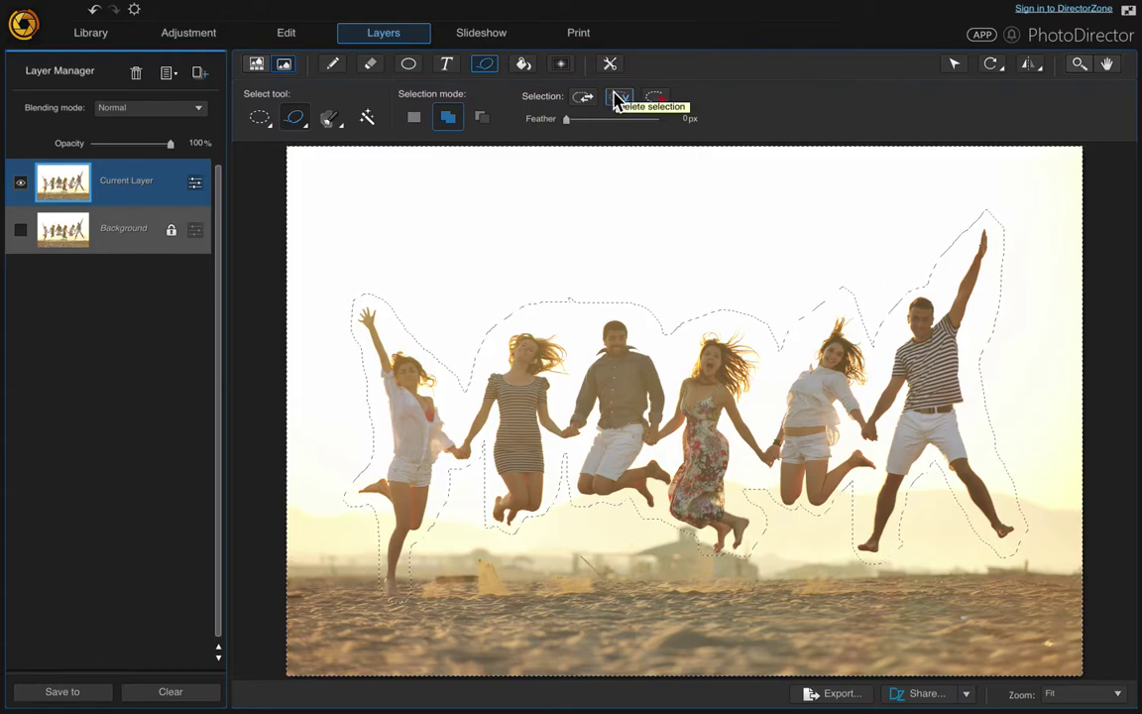
{"action": "left_click", "coordinate": [619, 99]}
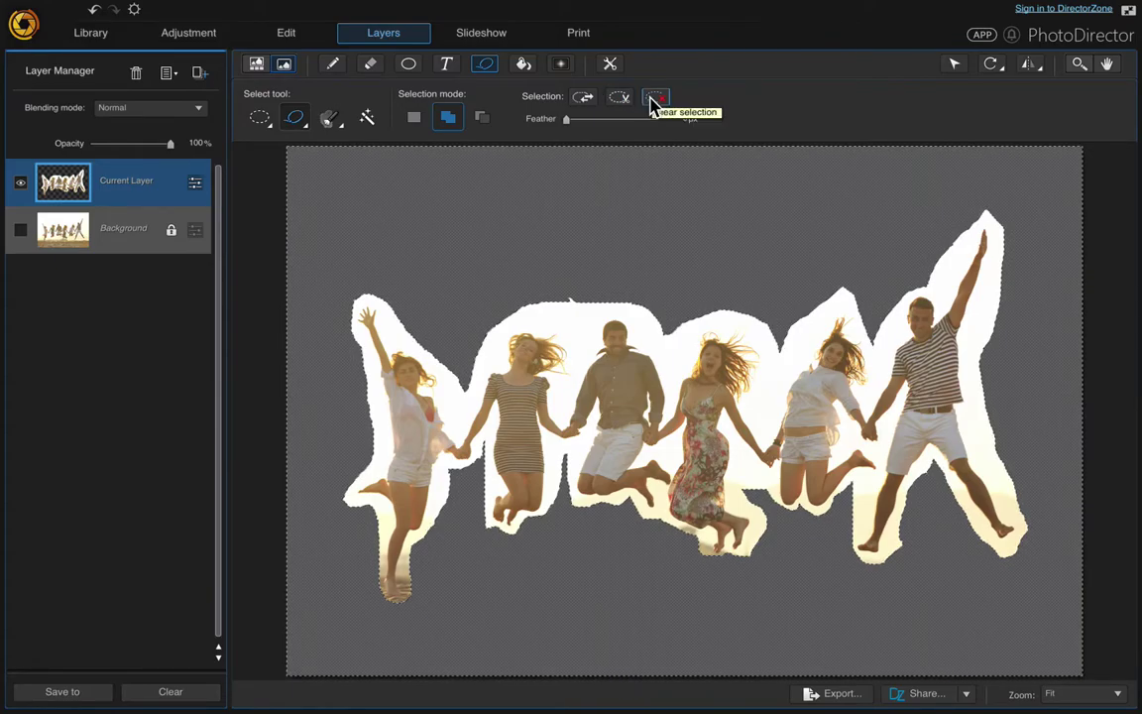
{"action": "left_click", "coordinate": [653, 99]}
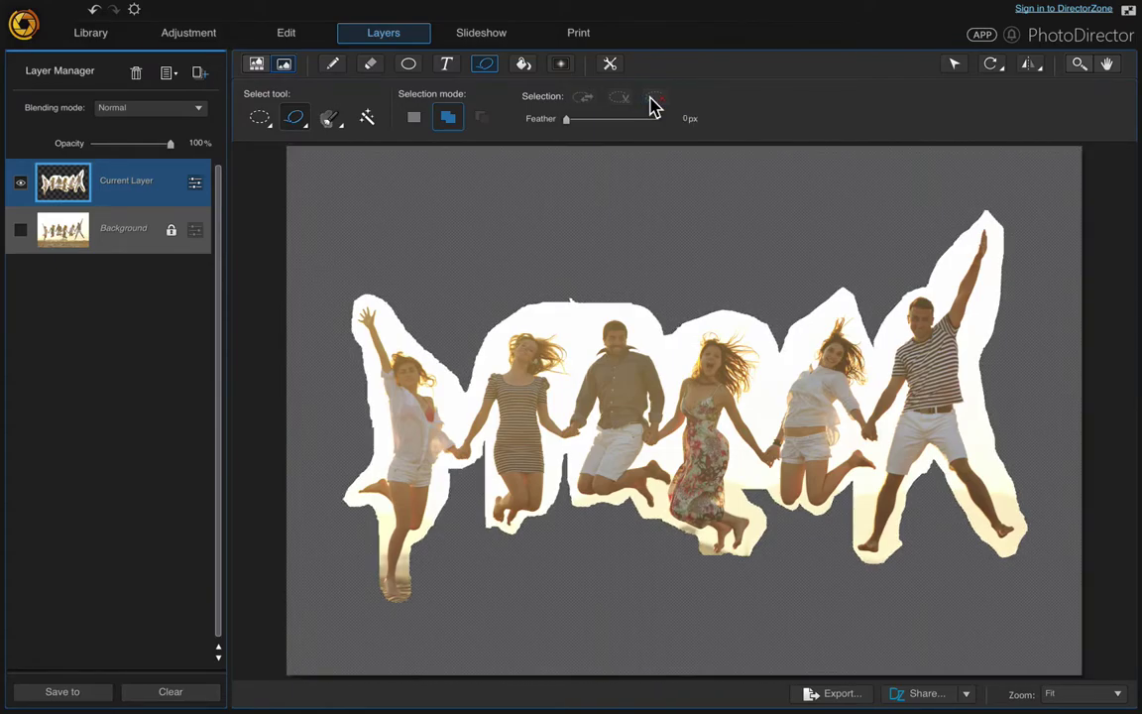
Step: Using the Magic Wand with Contiguous enabled, delete the white area around the people's upper bodies and clear the selection
{"action": "left_click", "coordinate": [367, 118]}
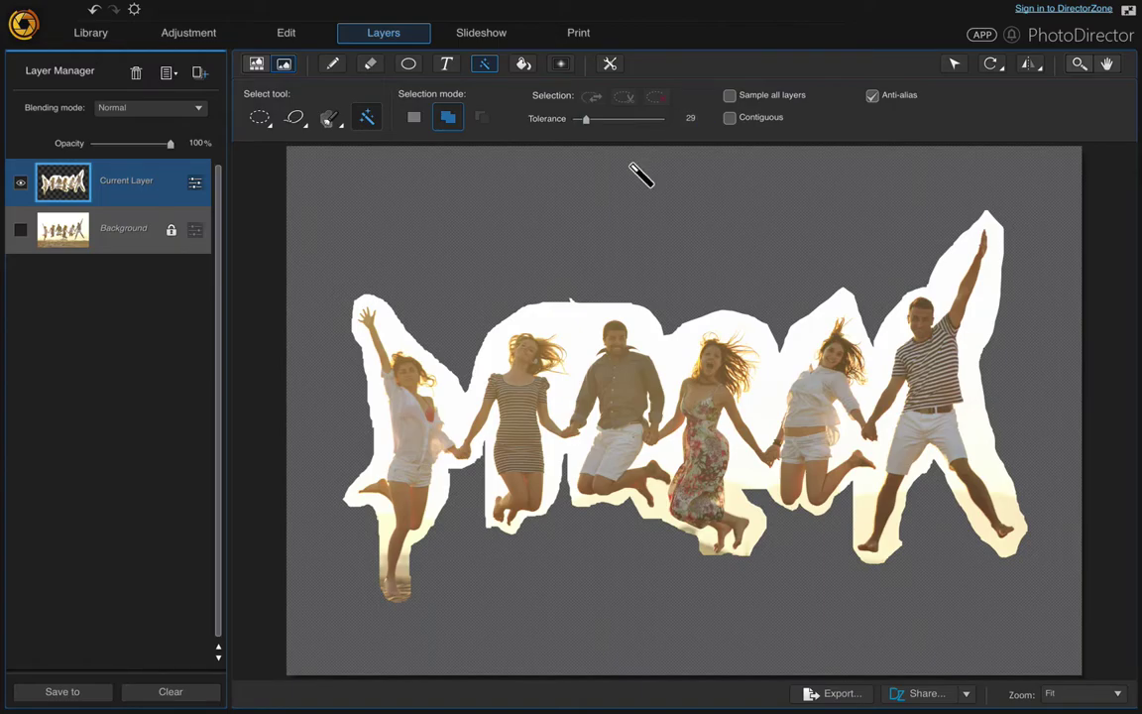
{"action": "left_click", "coordinate": [731, 121]}
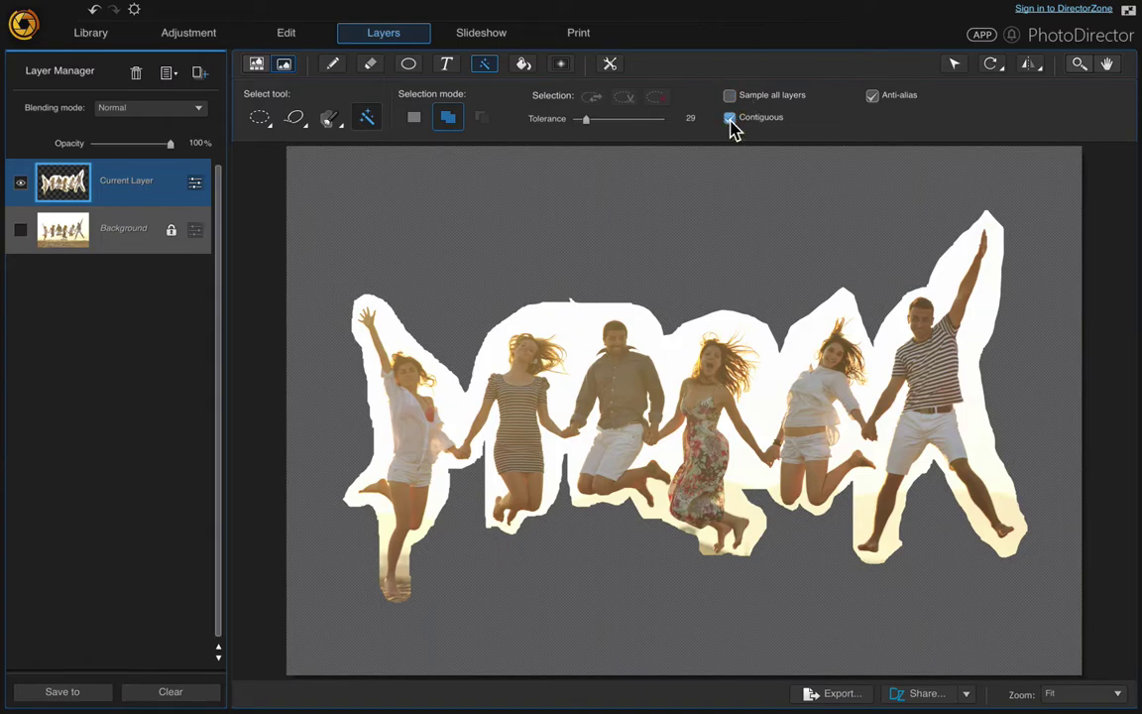
{"action": "left_click", "coordinate": [382, 462]}
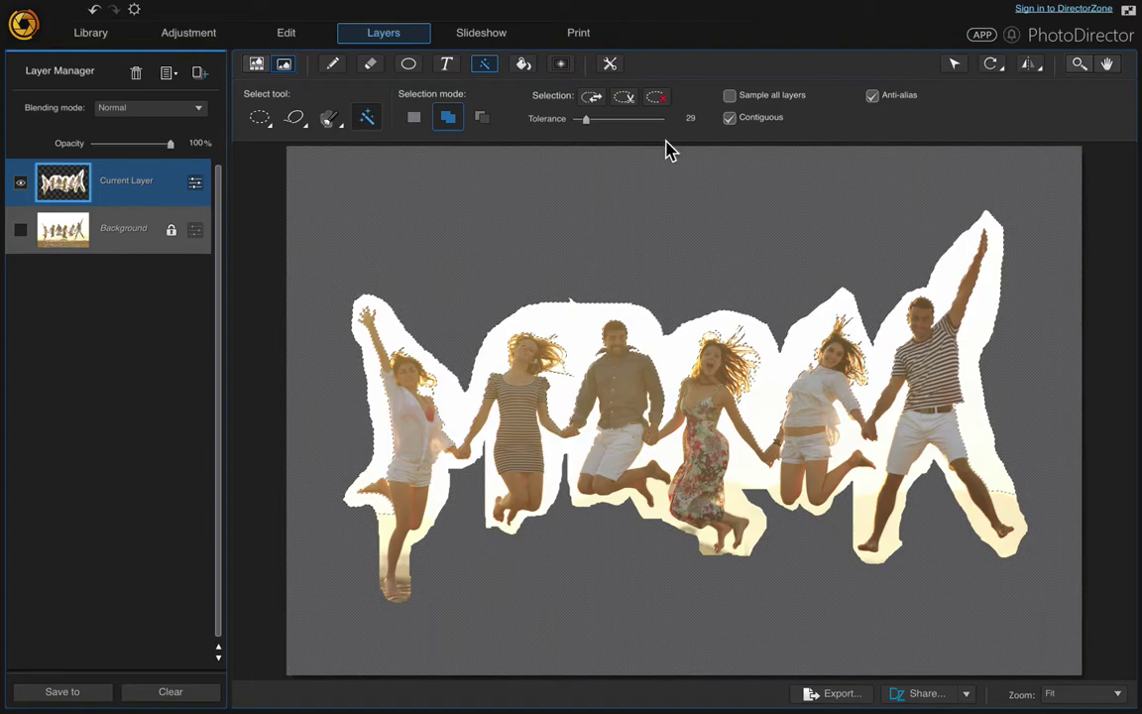
{"action": "left_click", "coordinate": [623, 101]}
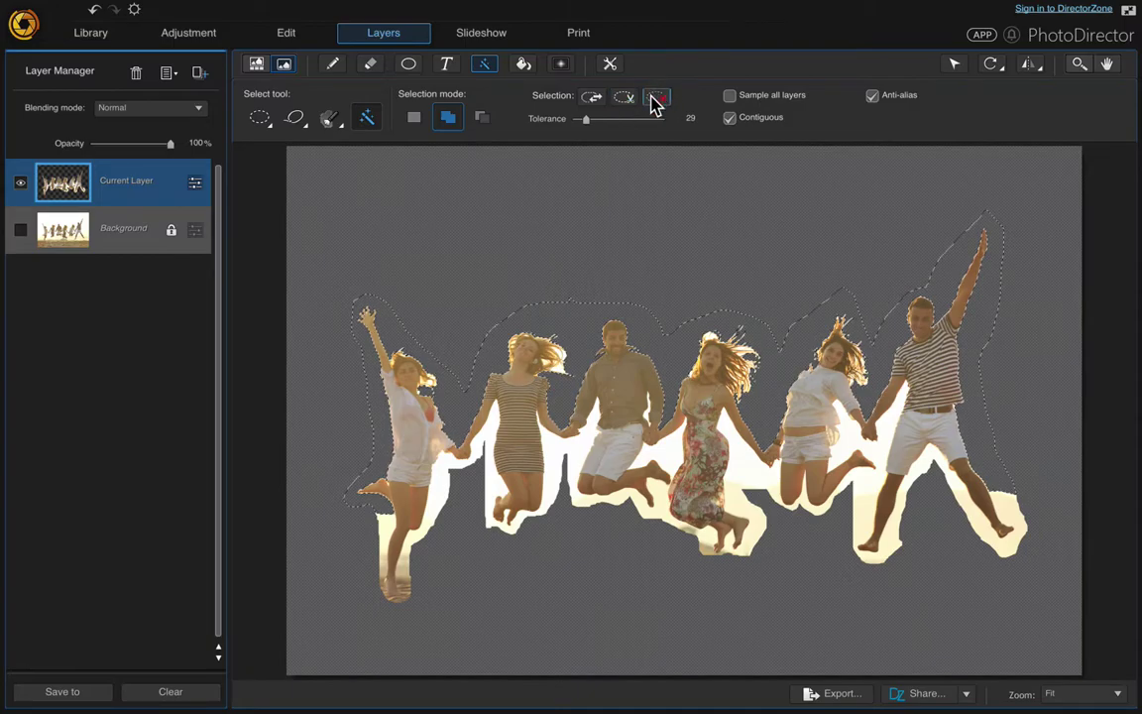
{"action": "left_click", "coordinate": [654, 99]}
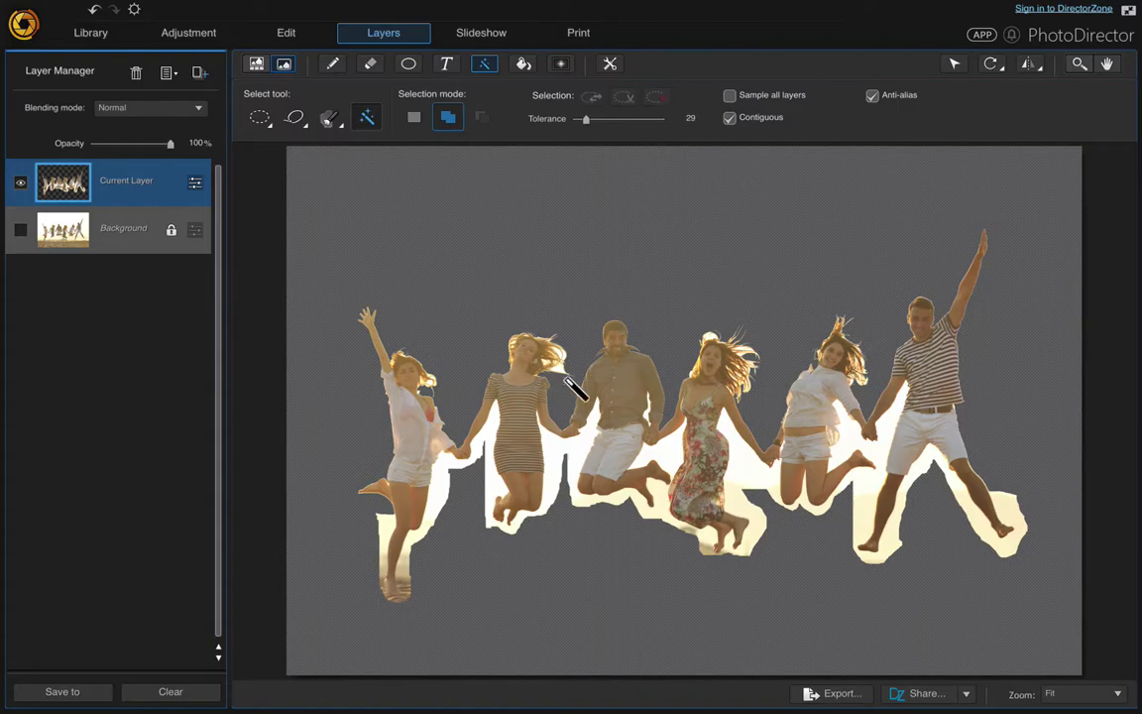
Step: Delete the white area below the joined hands around the striped-dress woman with the Magic Wand, and clear the selection
{"action": "left_click", "coordinate": [443, 487]}
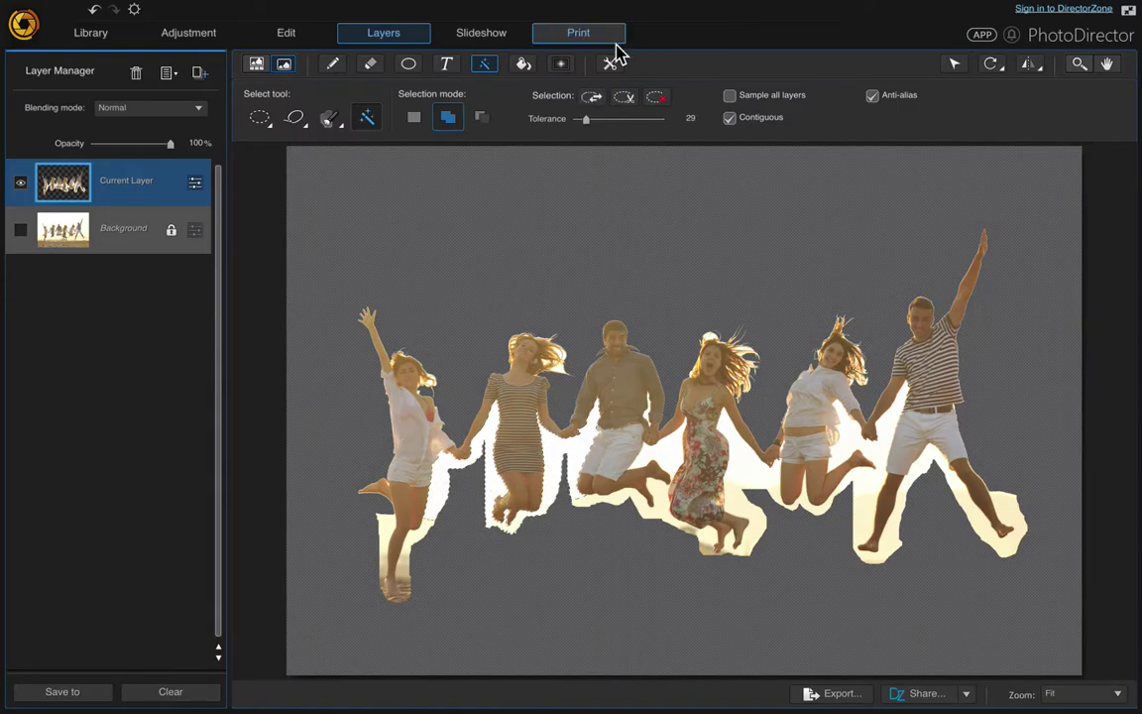
{"action": "left_click", "coordinate": [626, 97]}
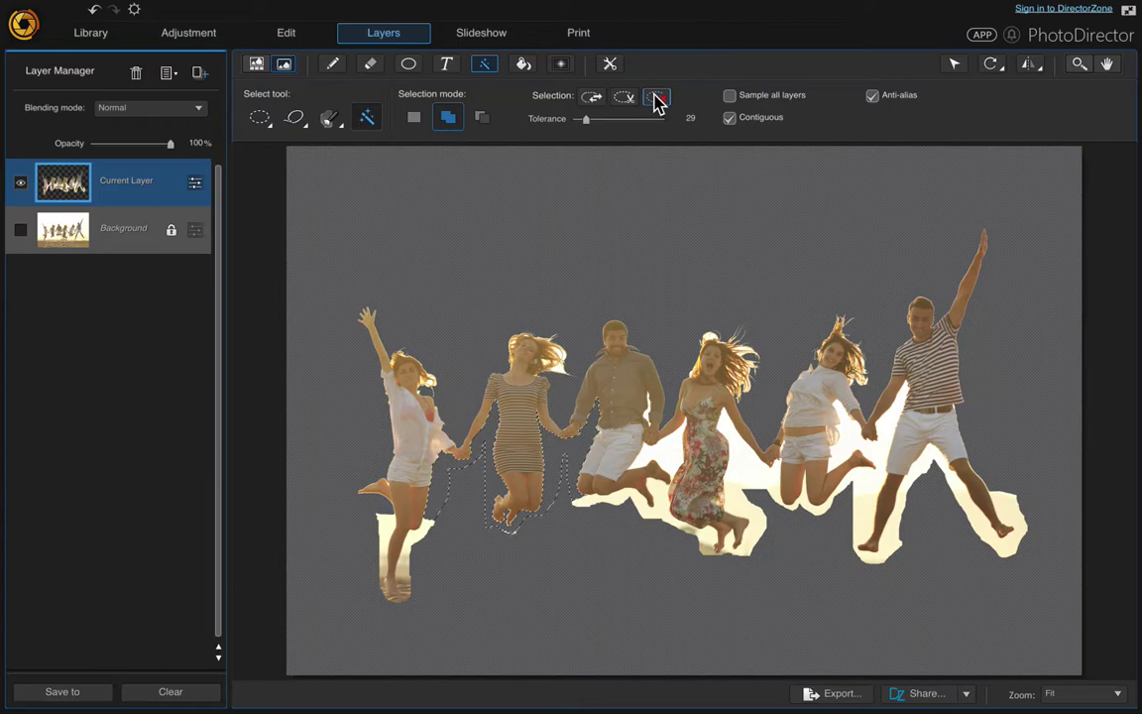
{"action": "left_click", "coordinate": [655, 98]}
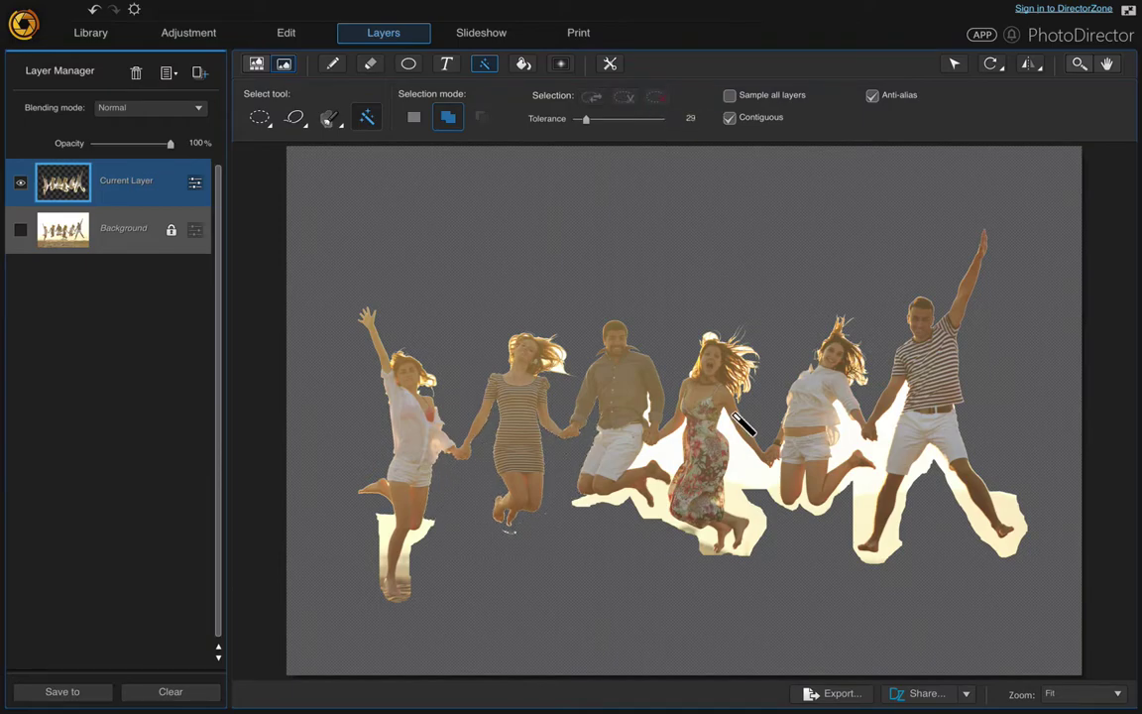
Step: Delete the white areas enclosed below the joined hands from the middle man to the rightmost man, and clear the selection
{"action": "left_click", "coordinate": [660, 455]}
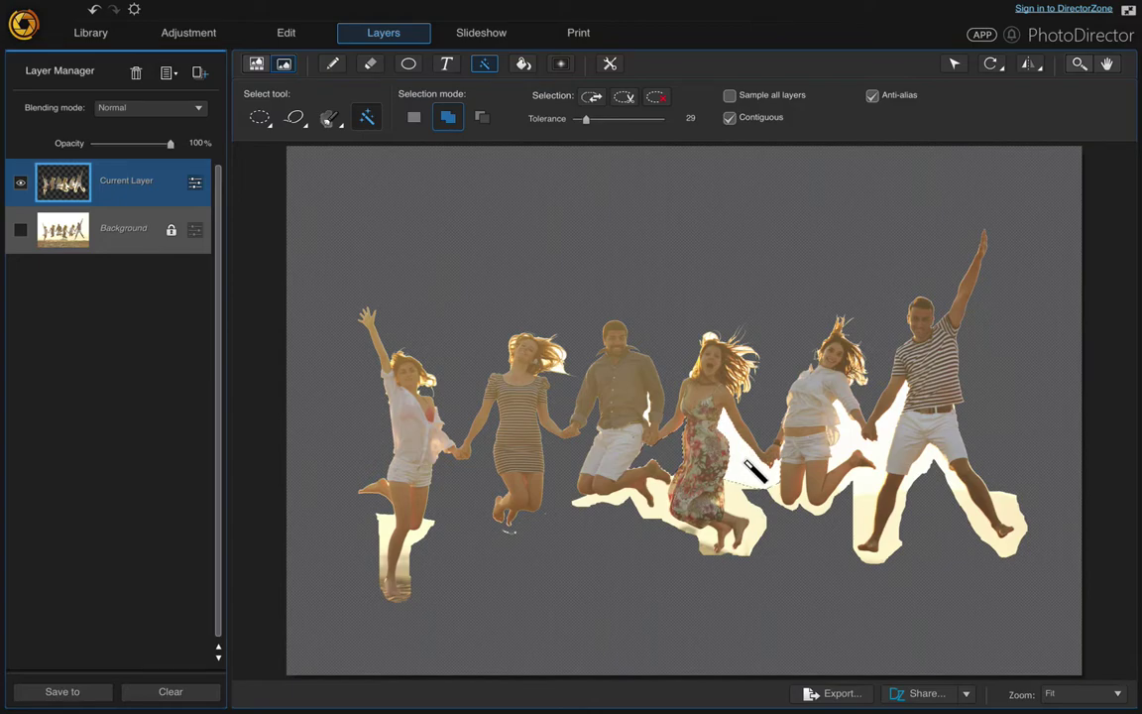
{"action": "left_click", "coordinate": [626, 100]}
{"action": "left_click", "coordinate": [861, 443]}
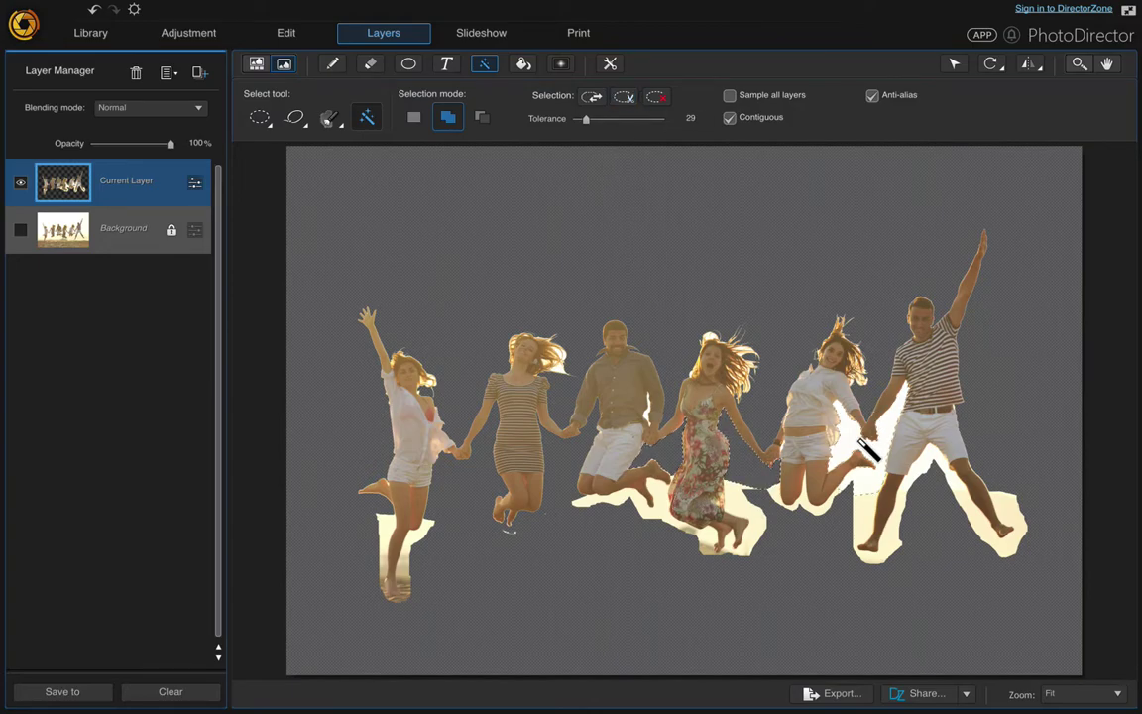
{"action": "left_click", "coordinate": [626, 99]}
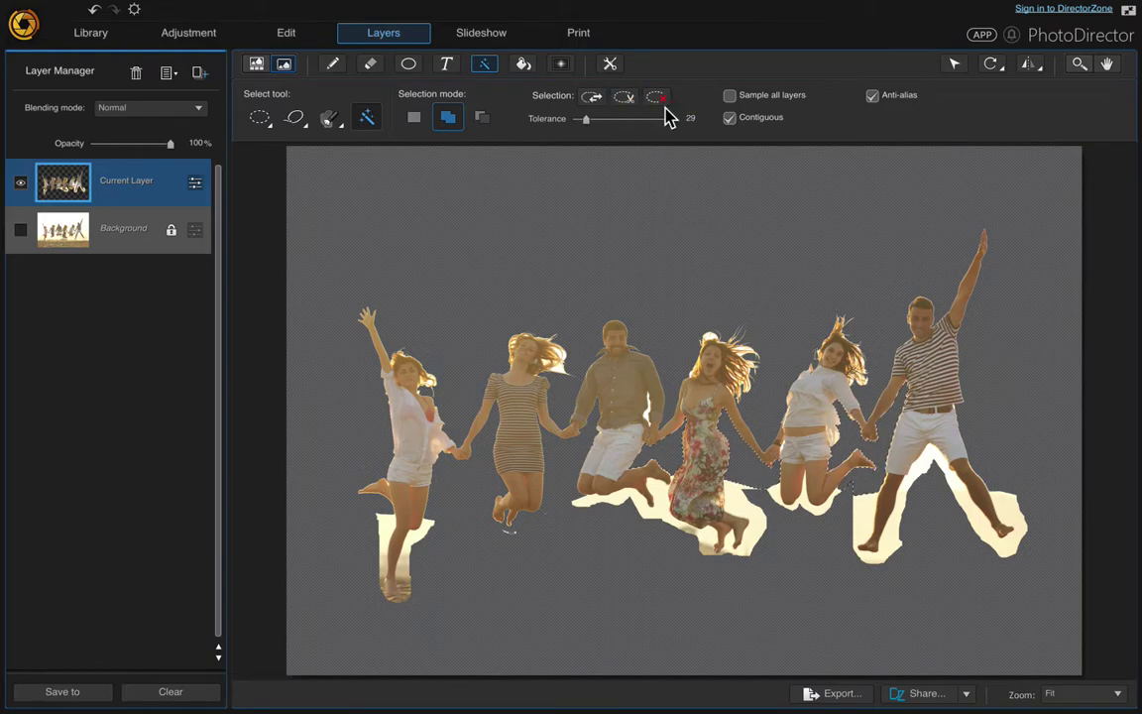
{"action": "left_click", "coordinate": [658, 99]}
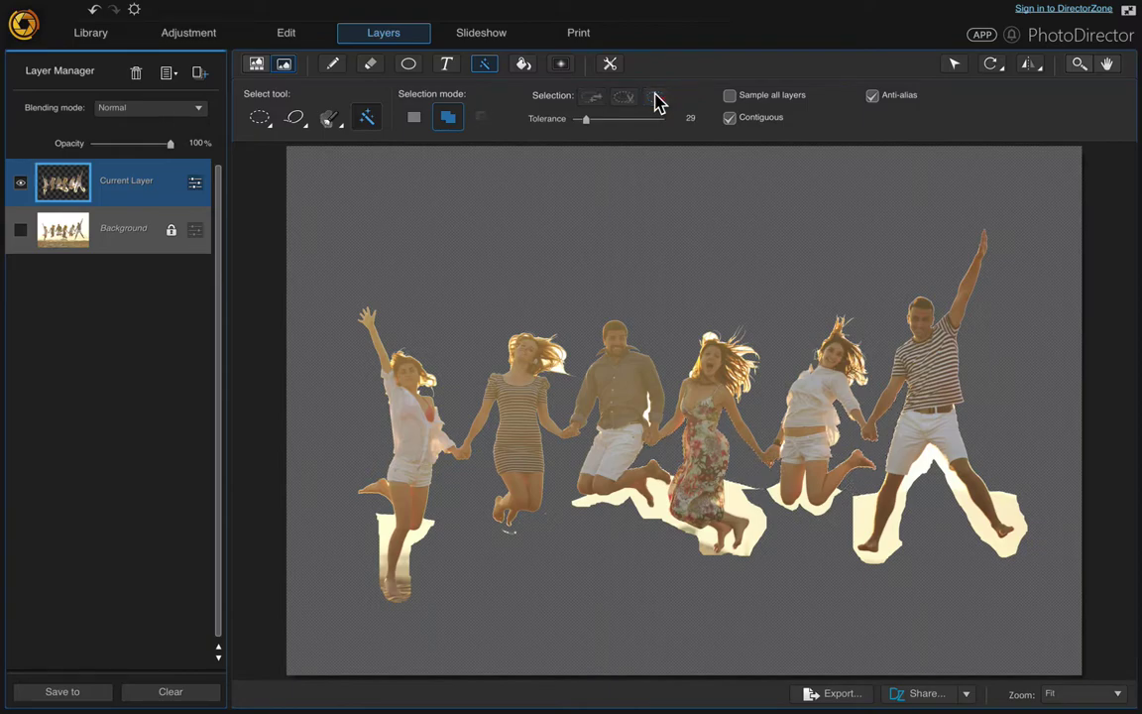
Step: Delete the background remnants beside the leftmost woman's standing leg and beneath the middle man's legs, and clear the selection
{"action": "left_click", "coordinate": [394, 577]}
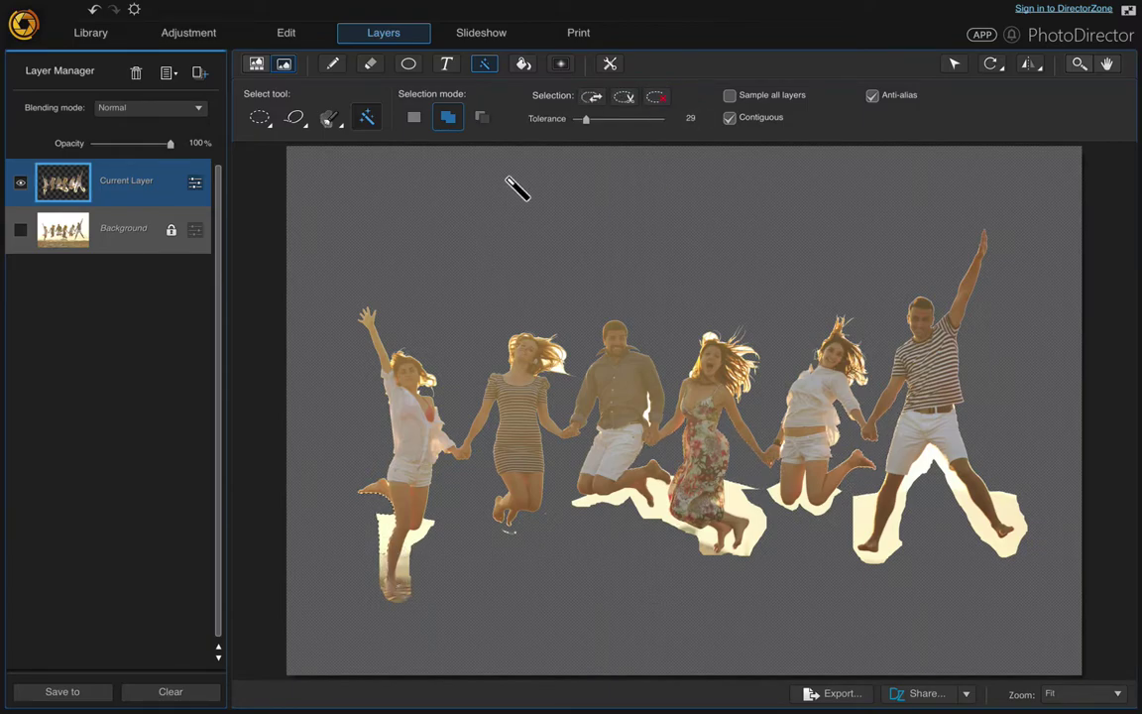
{"action": "left_click", "coordinate": [625, 97]}
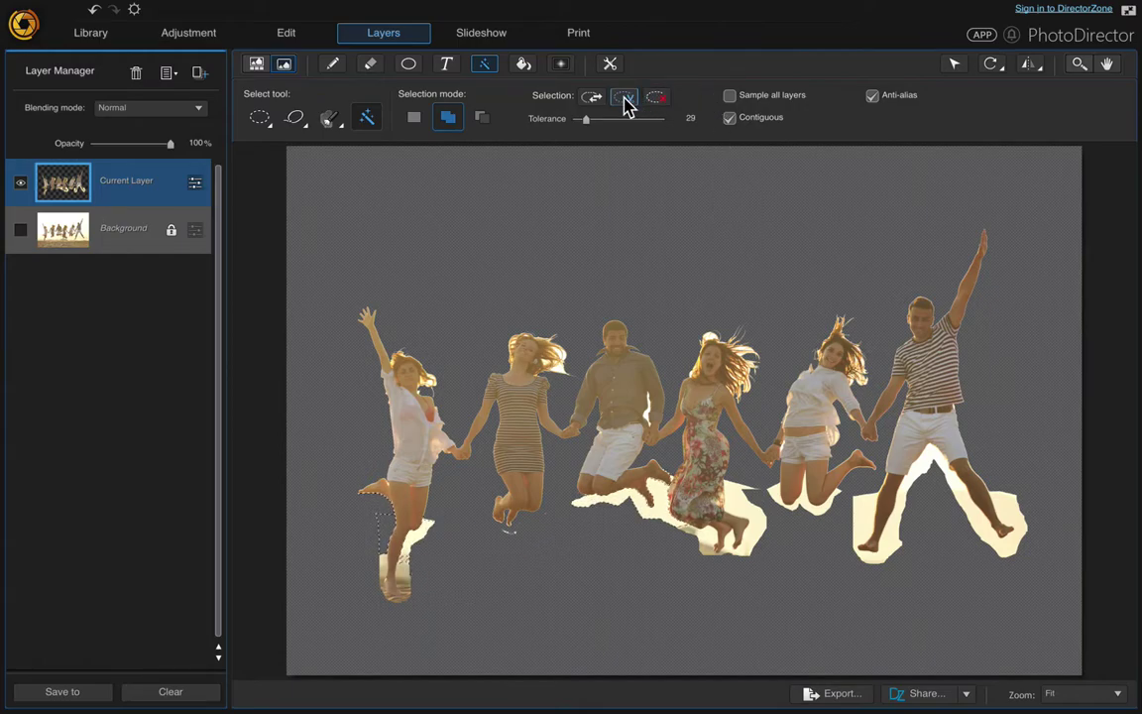
{"action": "key", "text": "Delete"}
{"action": "key", "text": "ctrl+d"}
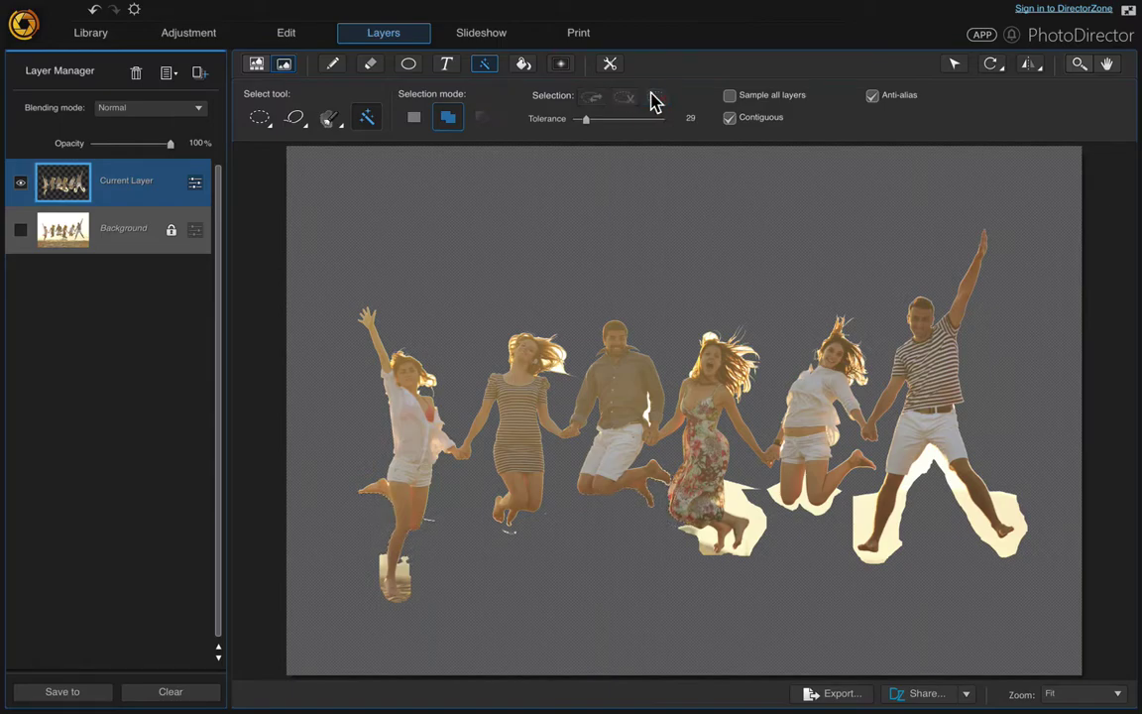
Step: Delete the background remnants around the legs of the two right-hand women and the rightmost man's left-hand foot, and clear the selection
{"action": "left_click", "coordinate": [756, 537]}
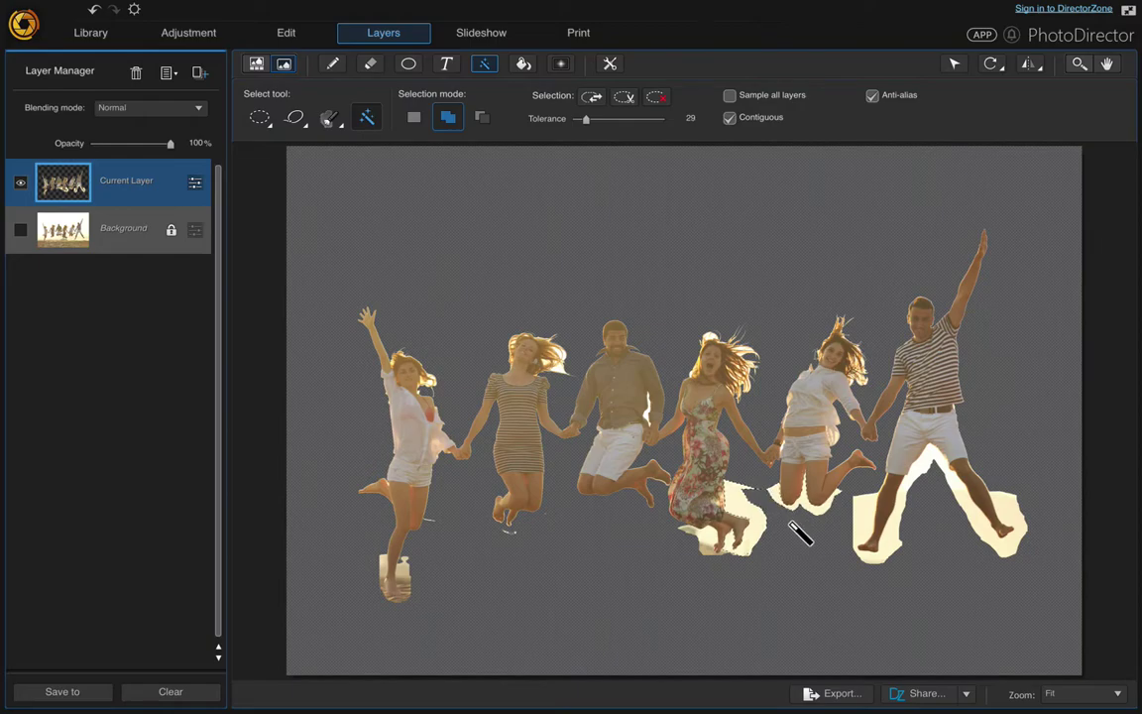
{"action": "left_click", "coordinate": [625, 99]}
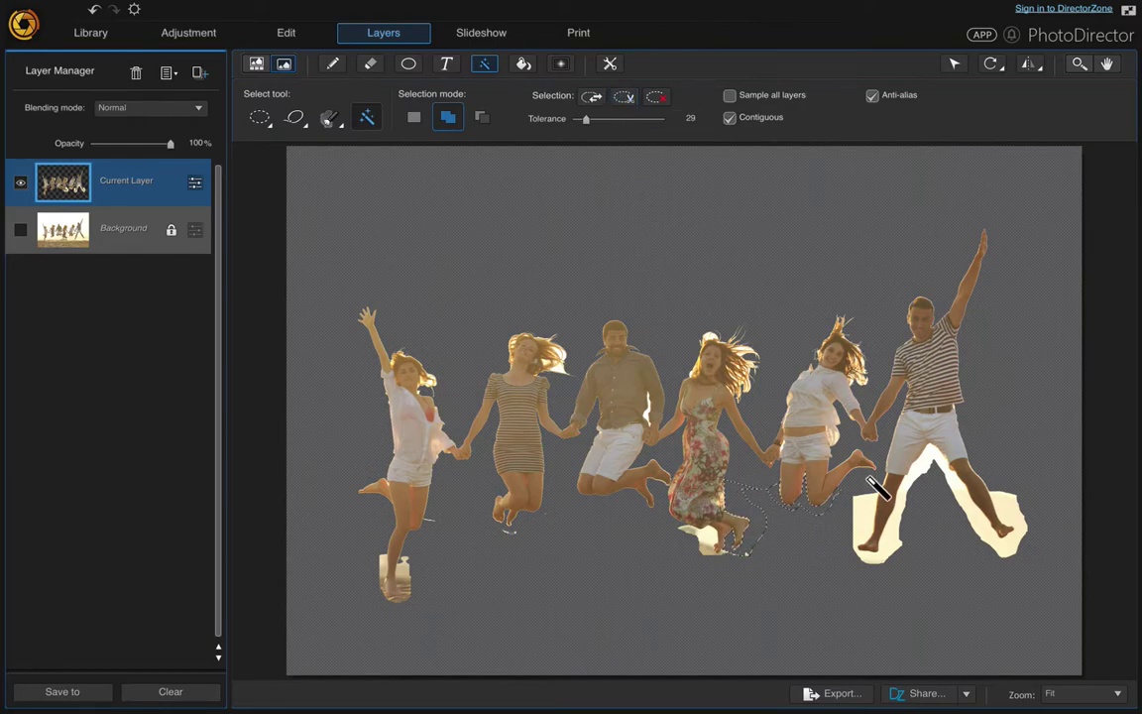
{"action": "left_click", "coordinate": [870, 525]}
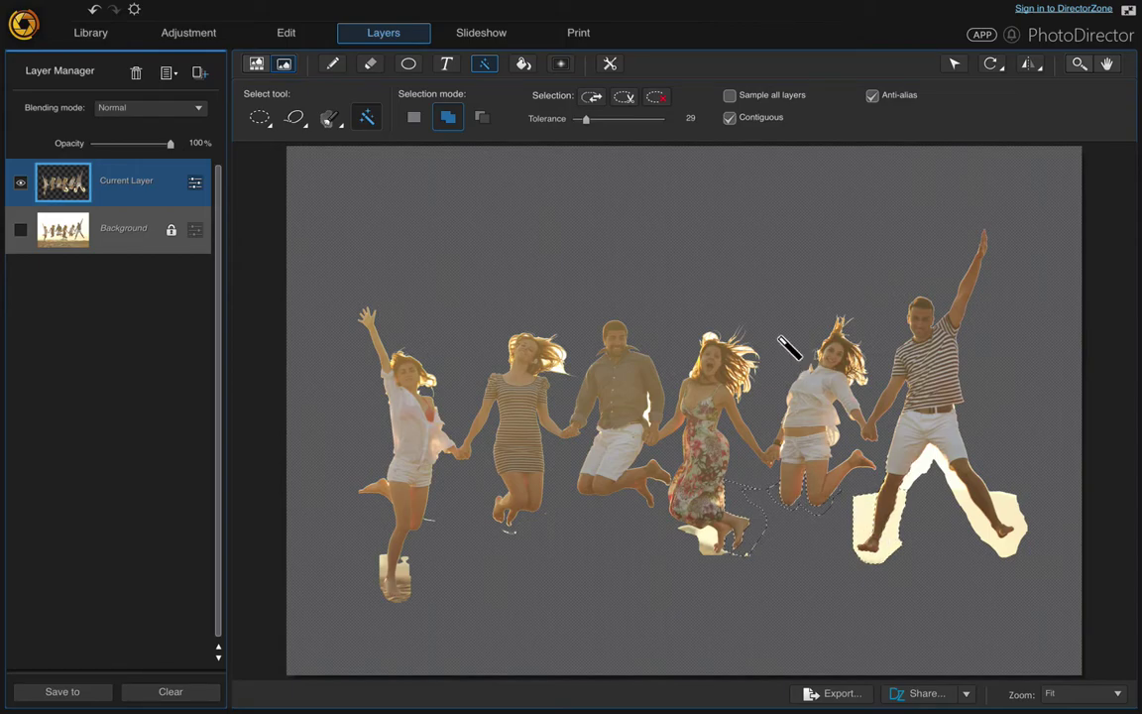
{"action": "left_click", "coordinate": [624, 100]}
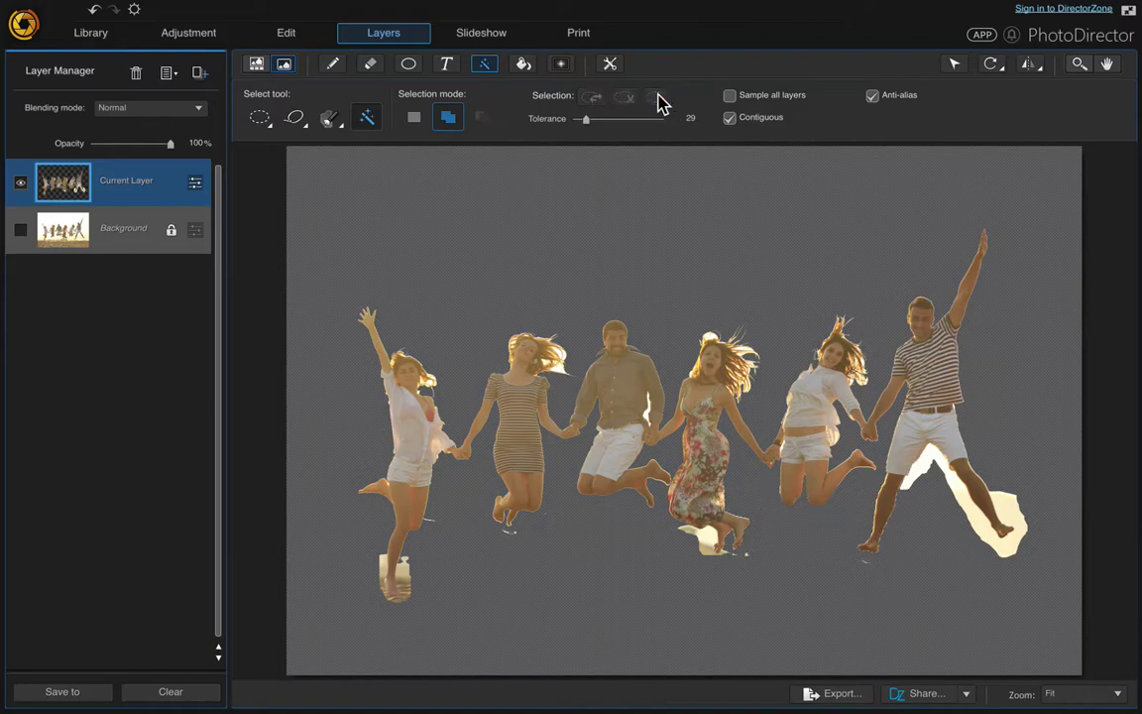
Step: Delete the pale background remnants between and beside the rightmost man's legs with the Magic Wand, and clear the selection
{"action": "left_click", "coordinate": [976, 519]}
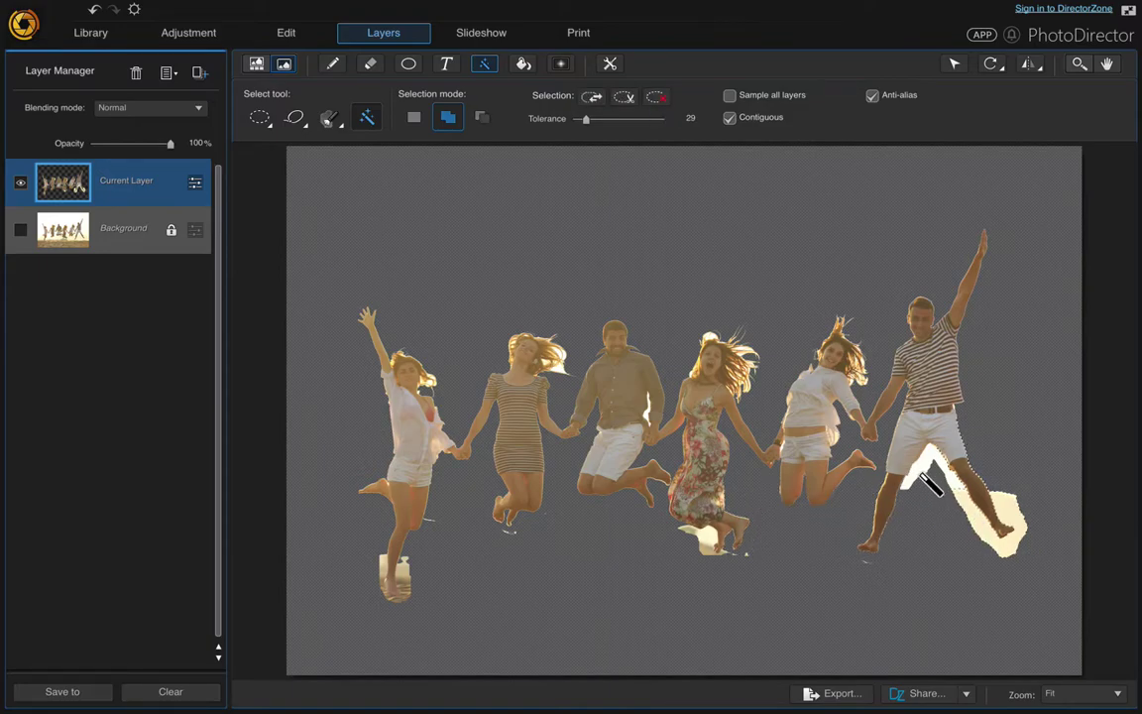
{"action": "left_click", "coordinate": [630, 97]}
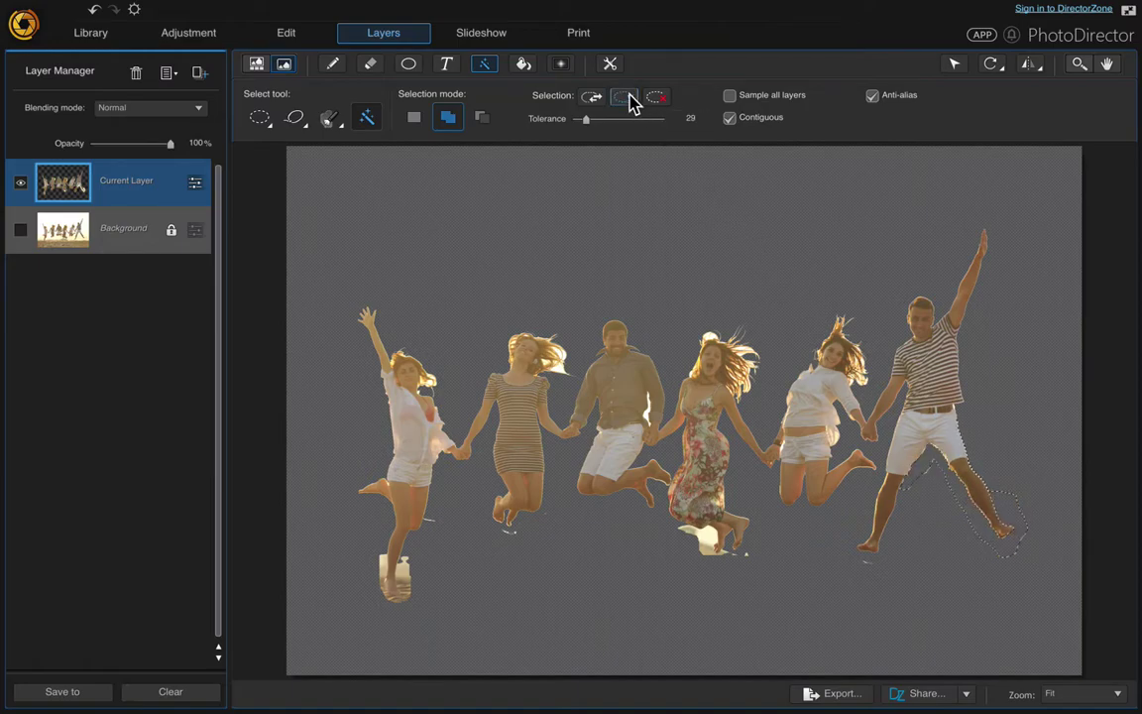
{"action": "left_click", "coordinate": [655, 99]}
Step: Delete the pale background patches beside the leftmost woman's lower standing leg, and clear the selection
{"action": "left_click", "coordinate": [402, 575]}
{"action": "left_click", "coordinate": [391, 563]}
{"action": "left_click", "coordinate": [655, 99]}
{"action": "left_click", "coordinate": [386, 563]}
{"action": "left_click", "coordinate": [652, 100]}
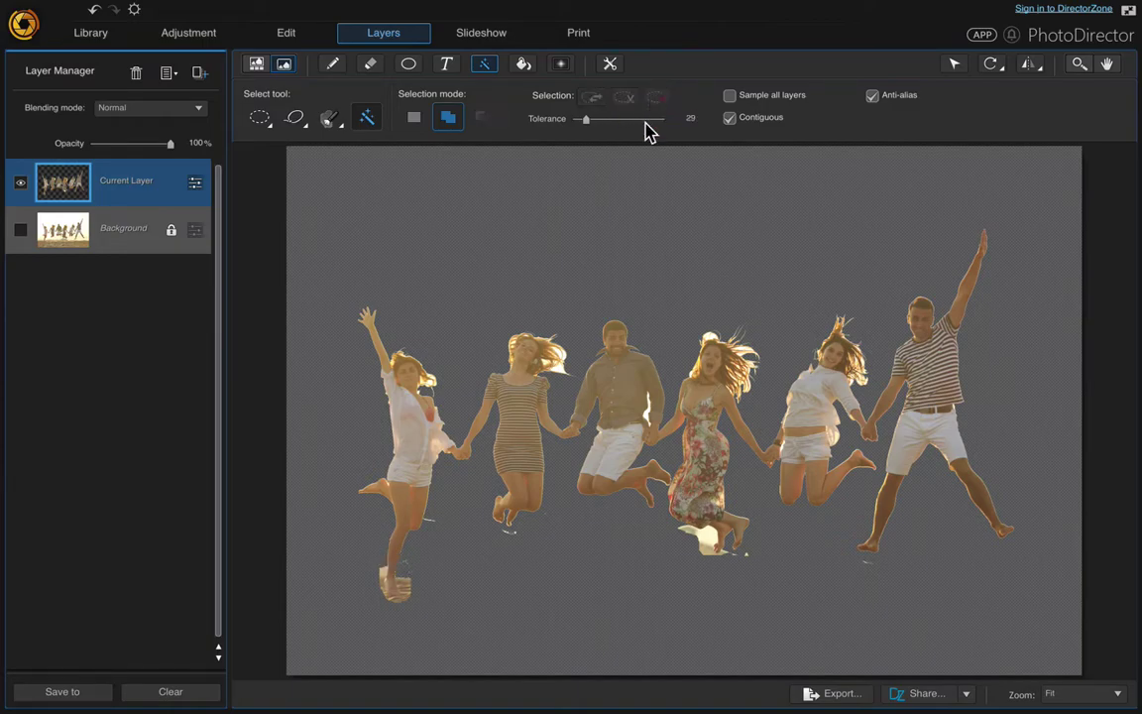
Step: Set the Magic Wand tolerance to 10, delete the light sand patch behind the leftmost woman's heel, and clear the selection
{"action": "left_click", "coordinate": [1113, 694]}
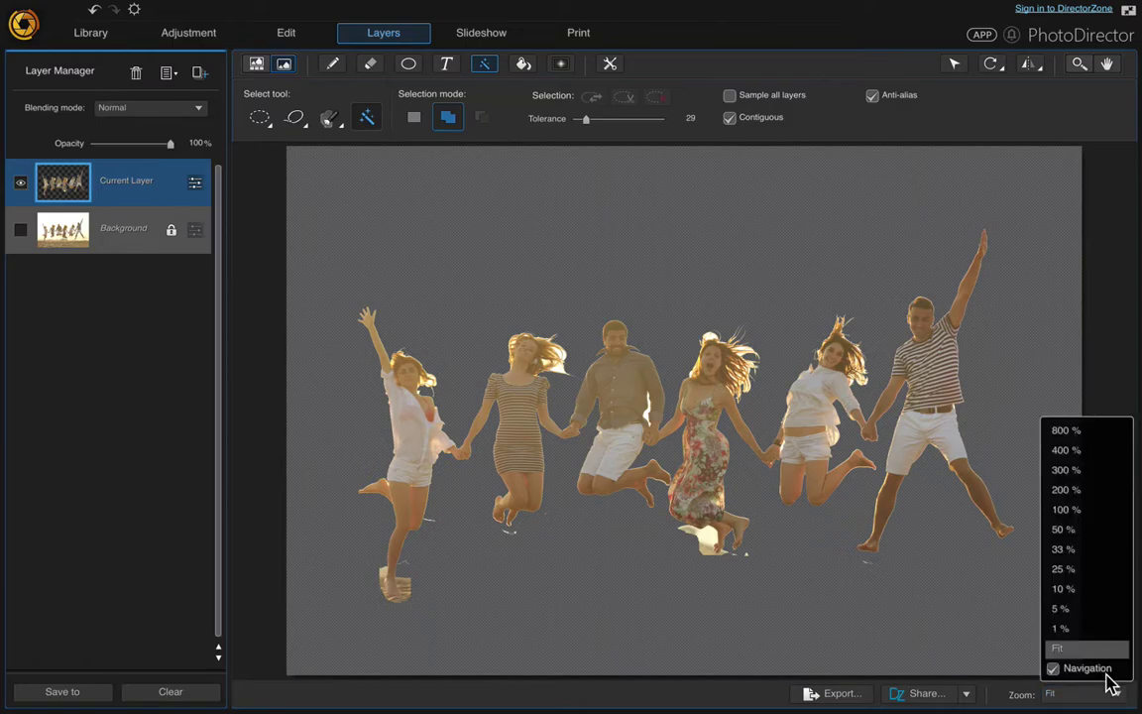
{"action": "left_click", "coordinate": [1090, 509]}
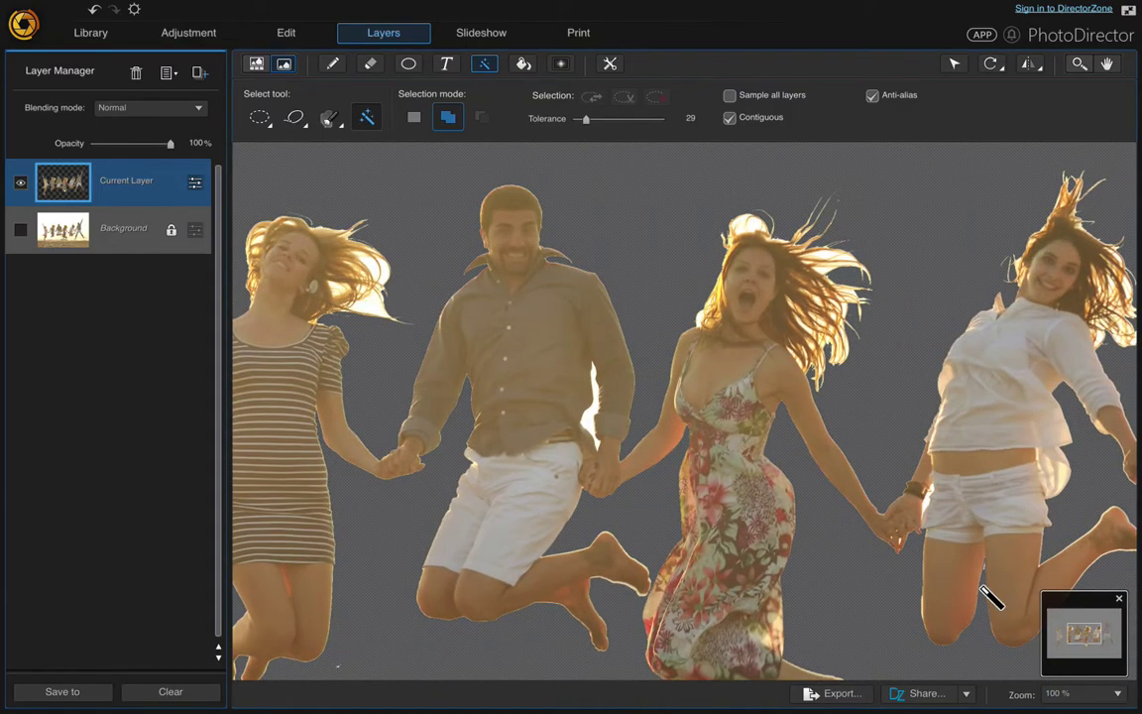
{"action": "mouse_move", "coordinate": [420, 505]}
{"action": "left_mouse_down"}
{"action": "mouse_move", "coordinate": [518, 429]}
{"action": "mouse_move", "coordinate": [614, 402]}
{"action": "left_mouse_up"}
{"action": "mouse_move", "coordinate": [396, 536]}
{"action": "left_mouse_down"}
{"action": "mouse_move", "coordinate": [602, 445]}
{"action": "mouse_move", "coordinate": [620, 377]}
{"action": "mouse_move", "coordinate": [612, 281]}
{"action": "left_mouse_up"}
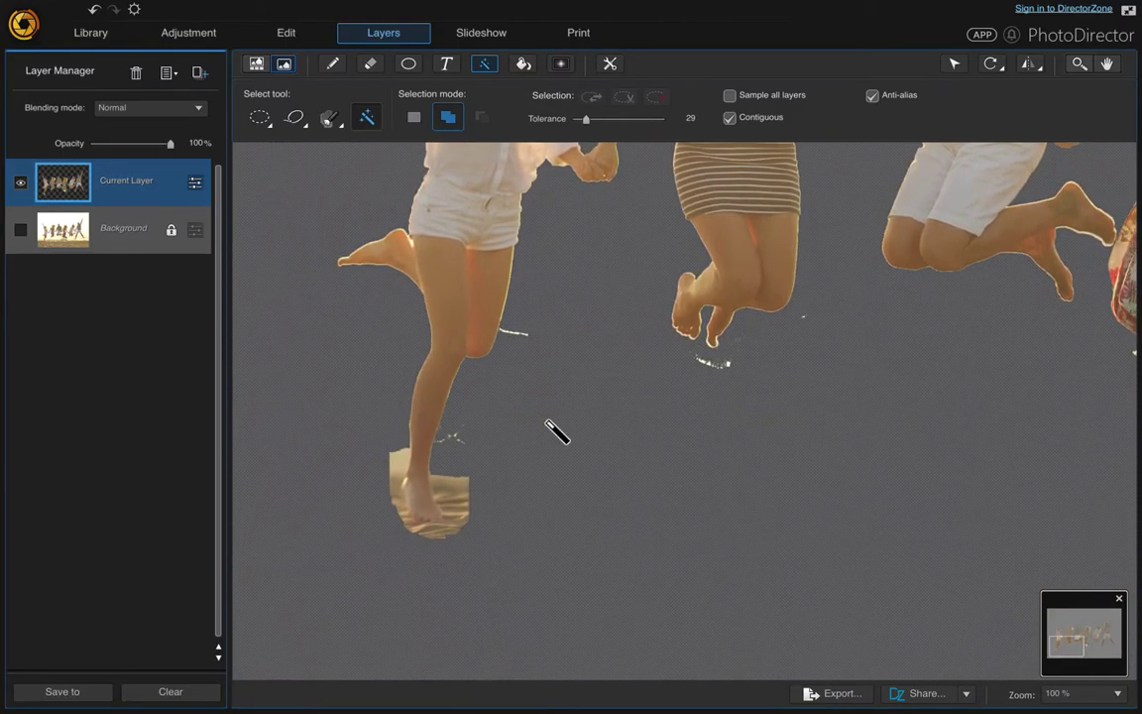
{"action": "left_click", "coordinate": [455, 488]}
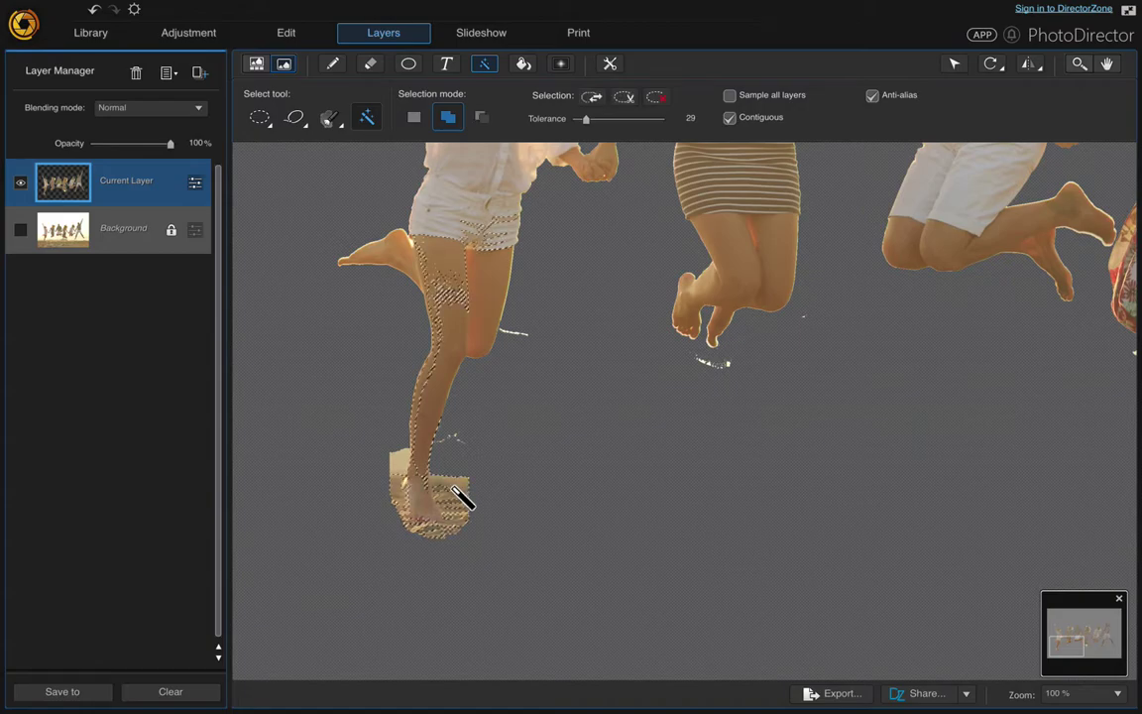
{"action": "left_click", "coordinate": [654, 98]}
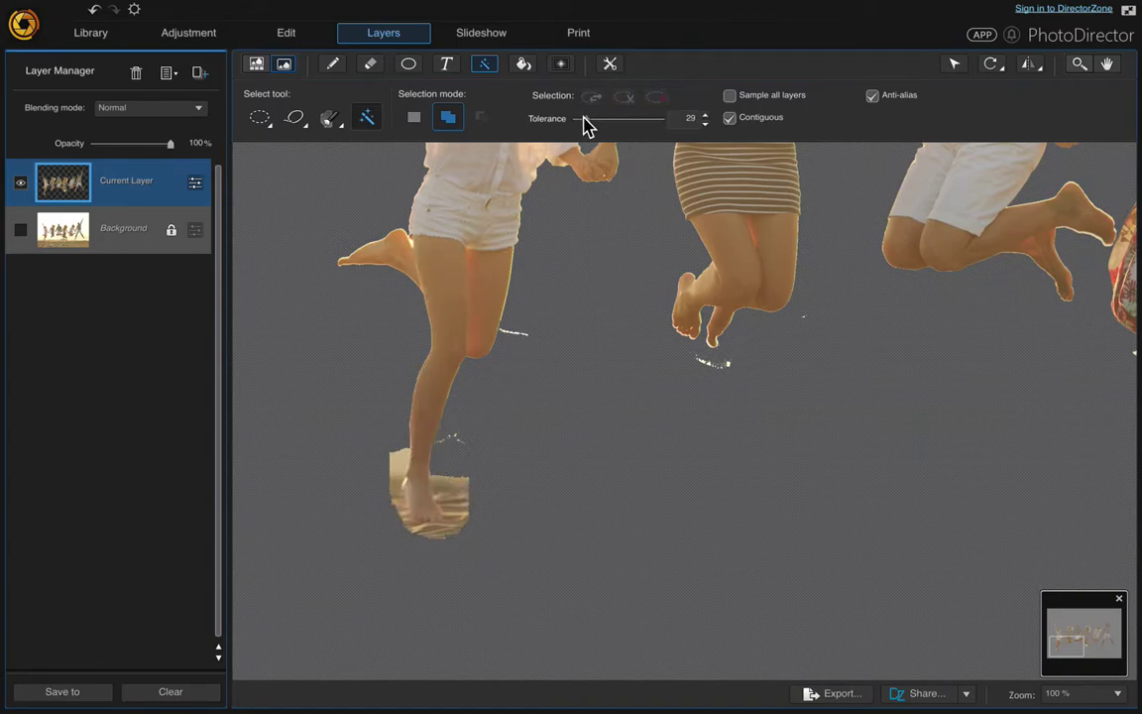
{"action": "left_click_drag", "start_coordinate": [582, 124], "coordinate": [578, 120]}
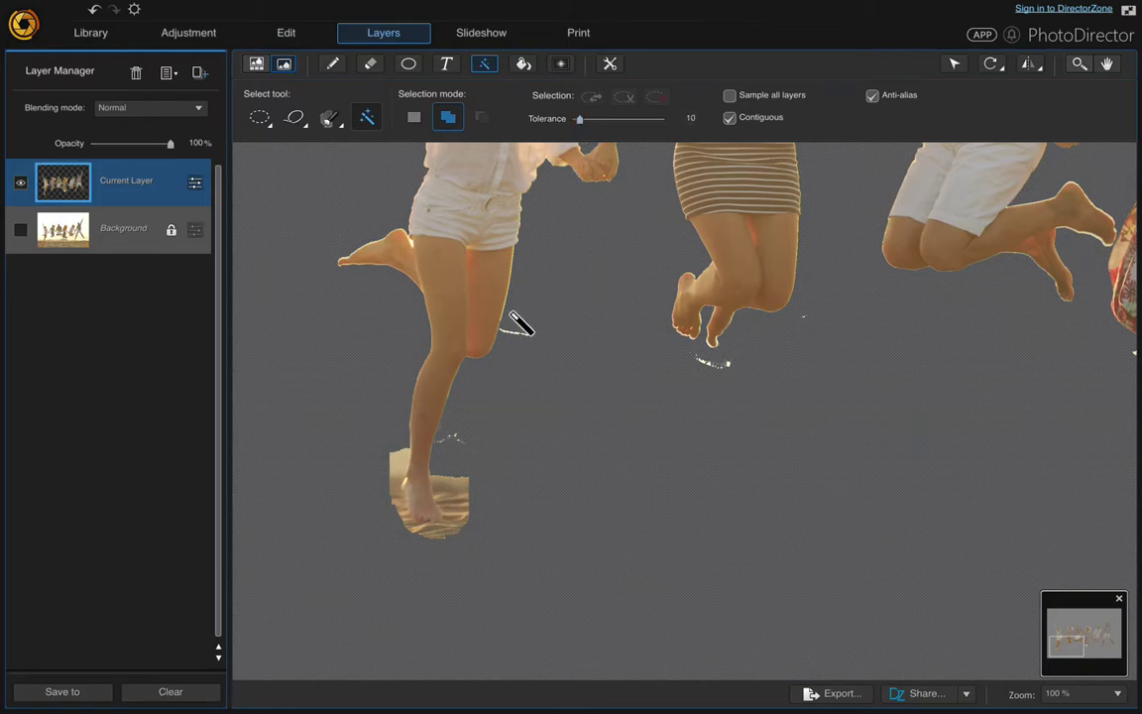
{"action": "left_click", "coordinate": [401, 463]}
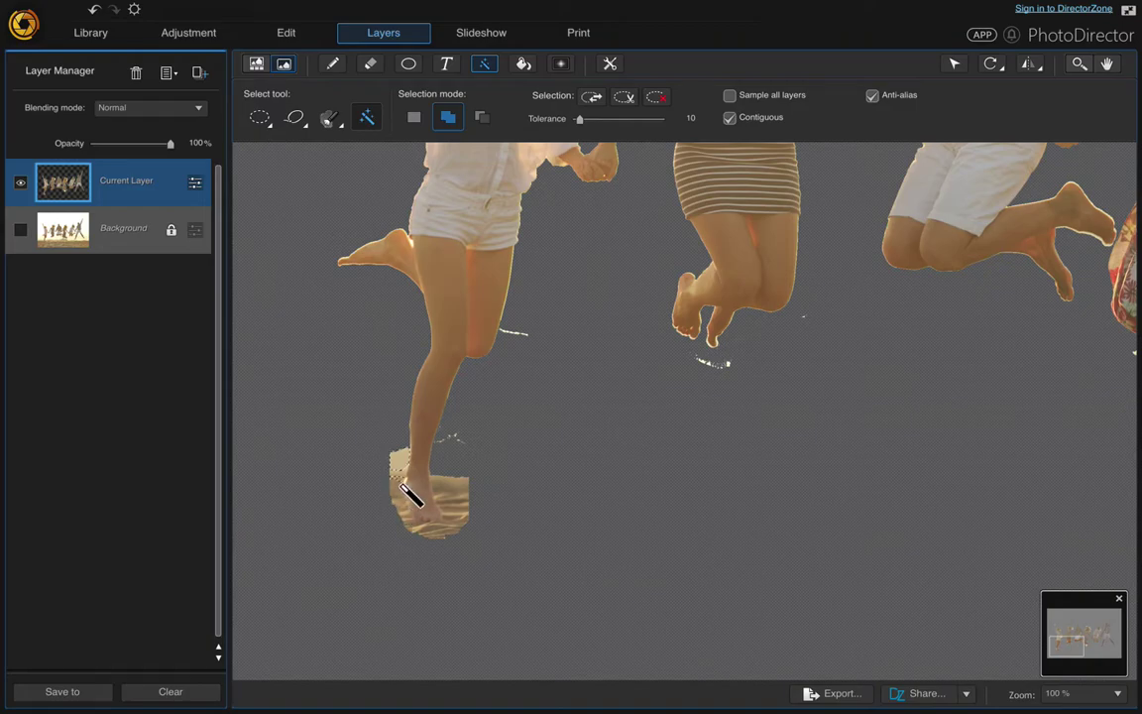
{"action": "left_click", "coordinate": [654, 101]}
Step: Delete the sand areas on both sides of the leftmost woman's standing foot, clearing the selection after each deletion
{"action": "left_click", "coordinate": [454, 504]}
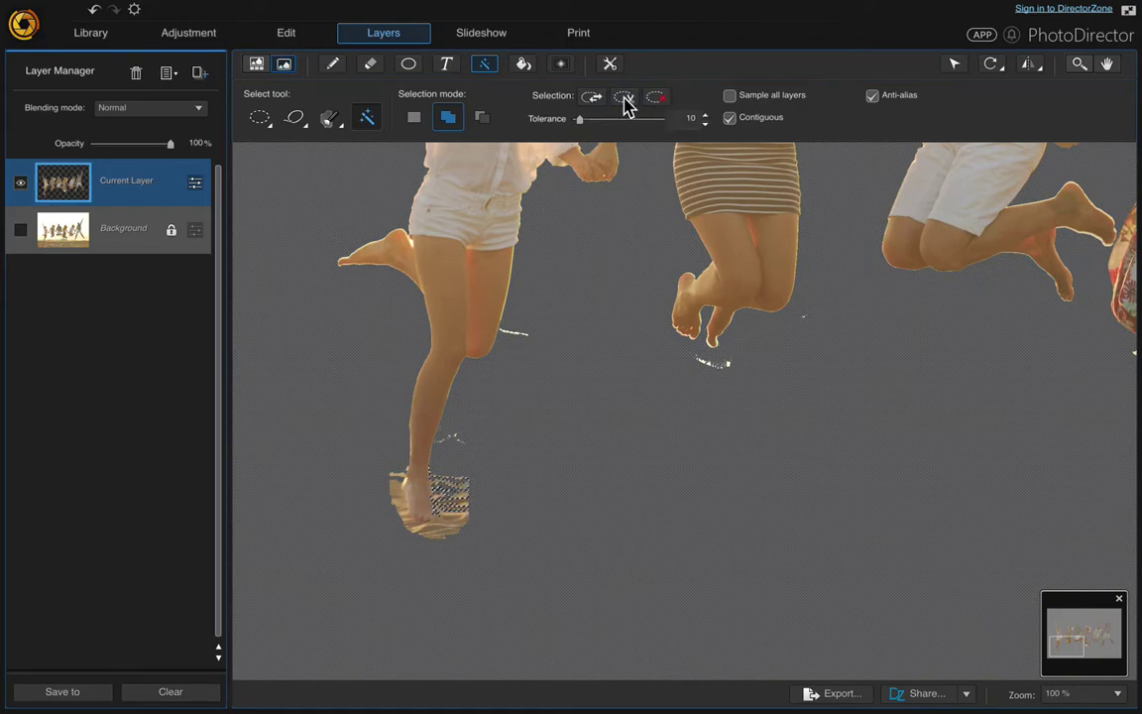
{"action": "left_click", "coordinate": [658, 99]}
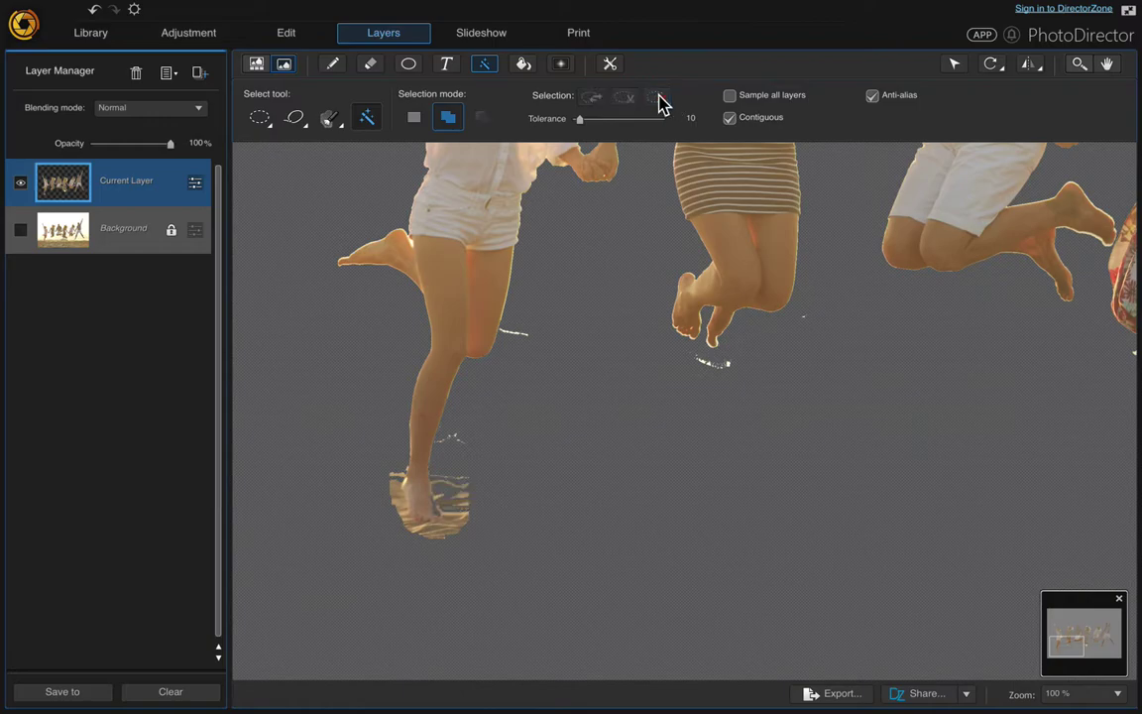
{"action": "left_click", "coordinate": [406, 508]}
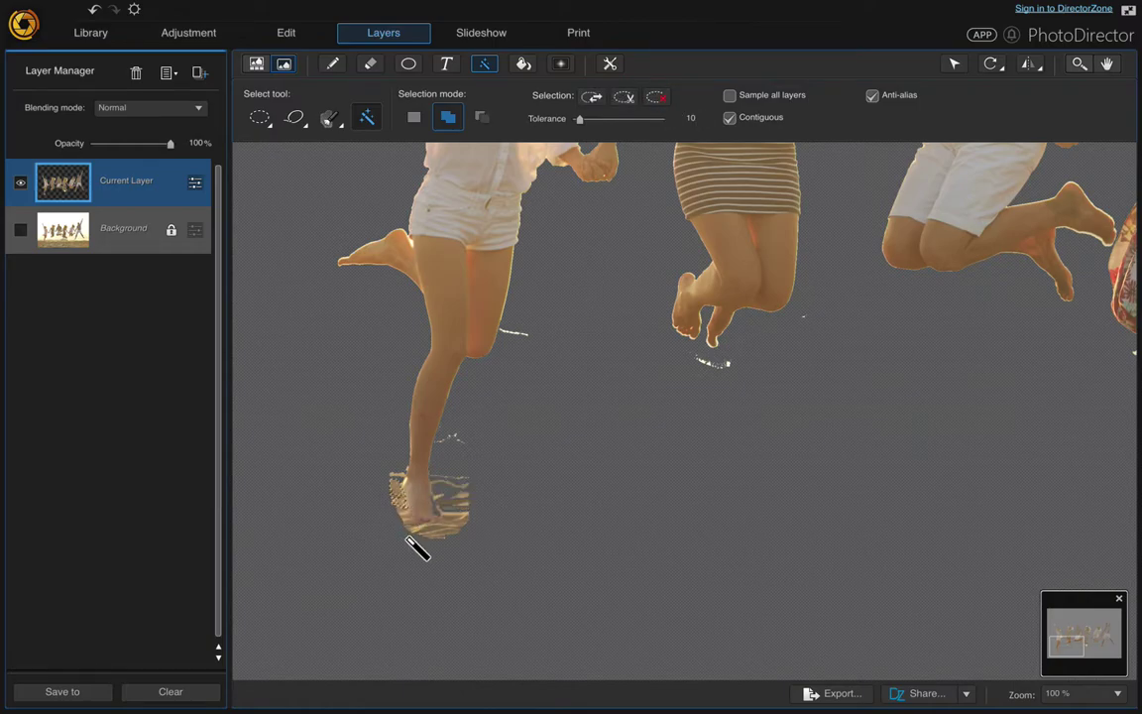
{"action": "left_click", "coordinate": [655, 99]}
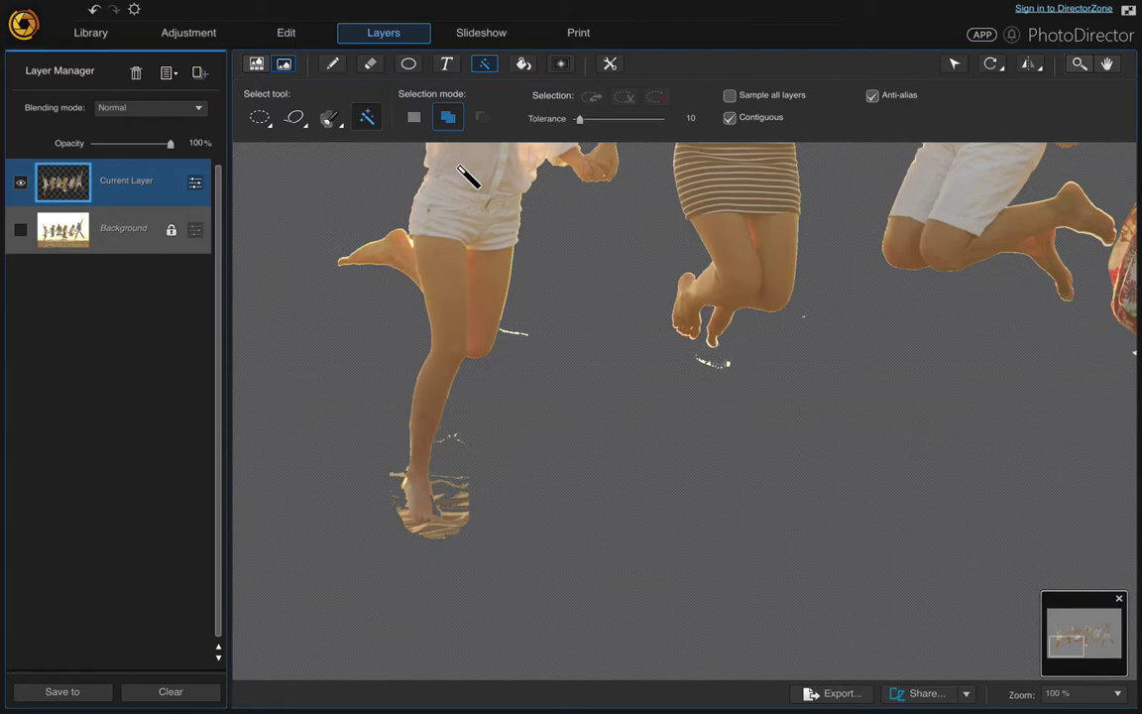
Step: Erase the sand around the leftmost woman's foot, the streak beside her knee and the specks below the striped-dress woman with a 16 px Eraser
{"action": "left_click", "coordinate": [371, 65]}
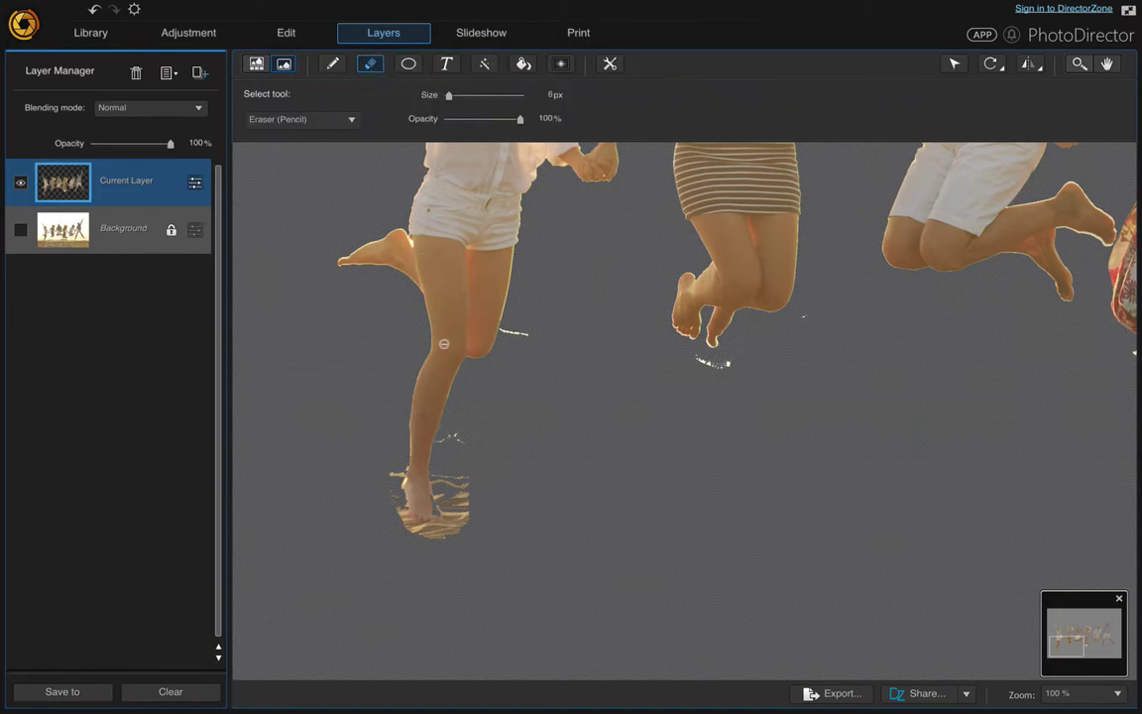
{"action": "scroll", "coordinate": [476, 466], "scroll_direction": "up", "scroll_amount": 5}
{"action": "left_click_drag", "start_coordinate": [464, 474], "coordinate": [466, 531]}
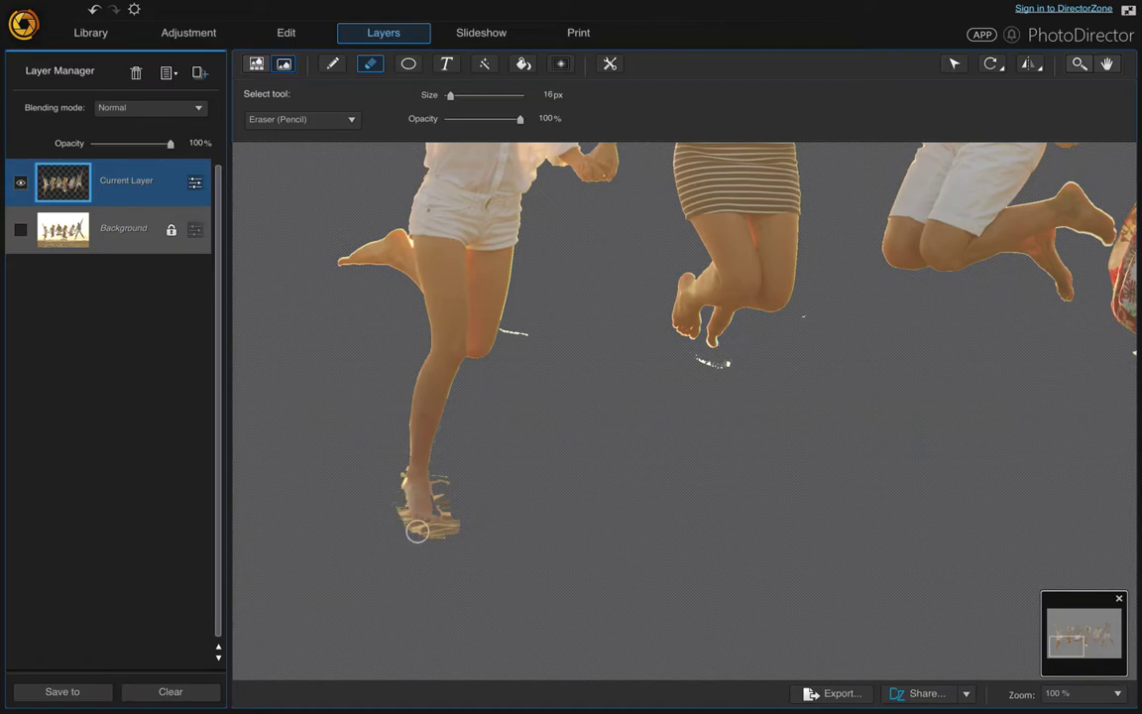
{"action": "mouse_move", "coordinate": [450, 534]}
{"action": "left_mouse_down"}
{"action": "mouse_move", "coordinate": [441, 503]}
{"action": "mouse_move", "coordinate": [456, 500]}
{"action": "mouse_move", "coordinate": [462, 537]}
{"action": "left_mouse_up"}
{"action": "mouse_move", "coordinate": [522, 326]}
{"action": "left_mouse_down"}
{"action": "mouse_move", "coordinate": [507, 329]}
{"action": "mouse_move", "coordinate": [528, 340]}
{"action": "left_mouse_up"}
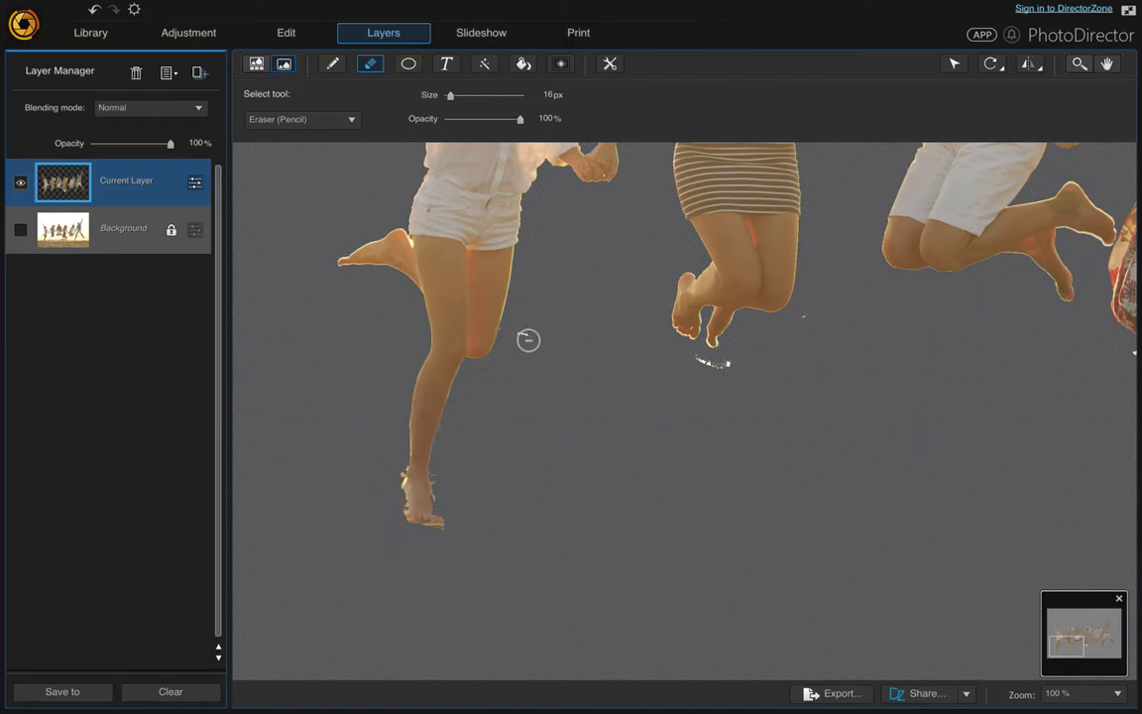
{"action": "mouse_move", "coordinate": [697, 359]}
{"action": "left_mouse_down"}
{"action": "mouse_move", "coordinate": [741, 341]}
{"action": "mouse_move", "coordinate": [808, 318]}
{"action": "left_mouse_up"}
Step: Switch back to the Magic Wand, try to select the pale patch beneath the floral-dress woman's legs, and clear the selection
{"action": "left_click", "coordinate": [1063, 700]}
{"action": "left_click", "coordinate": [1060, 659]}
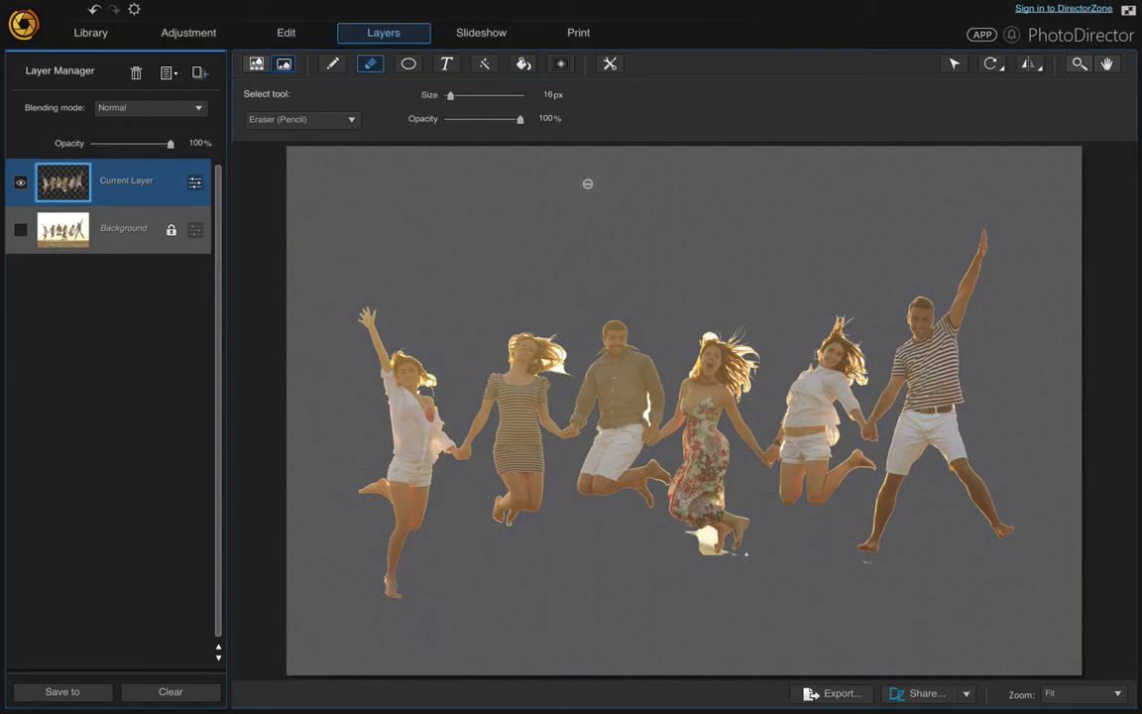
{"action": "left_click", "coordinate": [481, 67]}
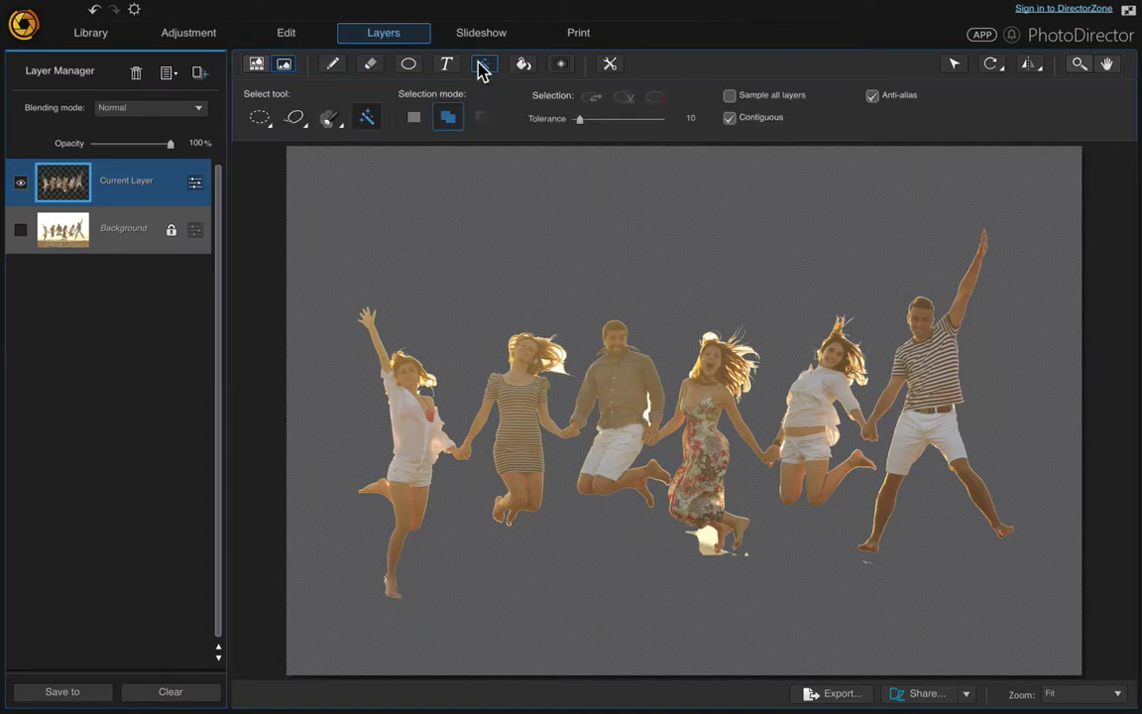
{"action": "left_click", "coordinate": [372, 124]}
{"action": "left_click", "coordinate": [721, 583]}
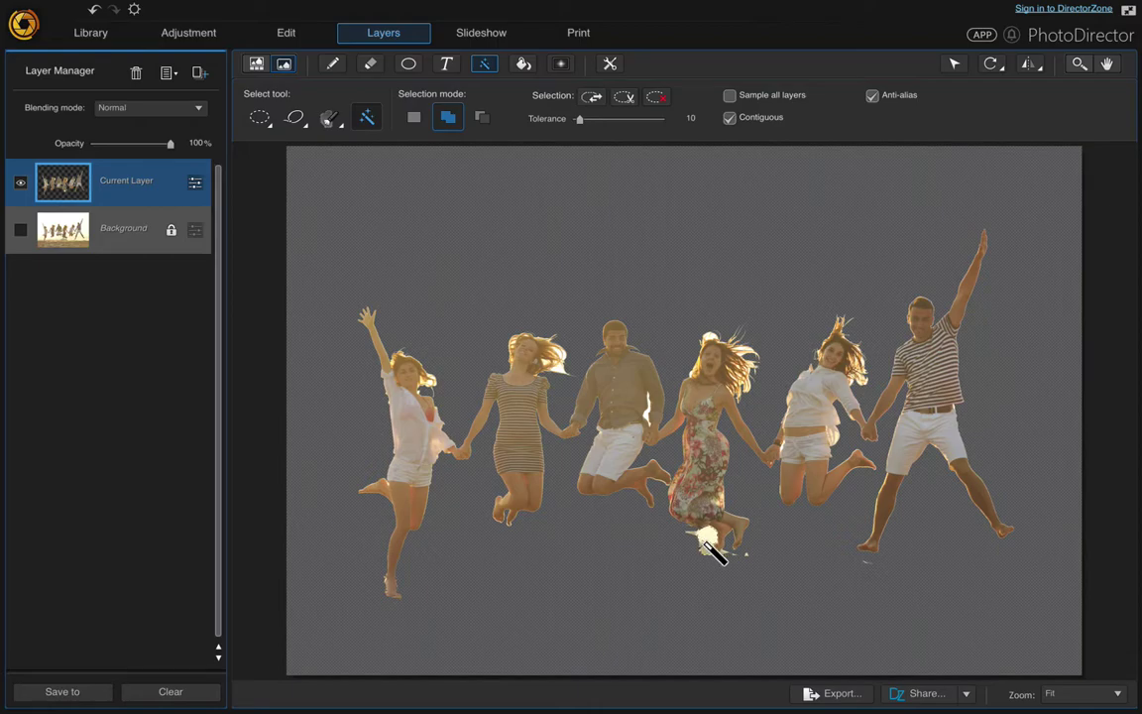
{"action": "left_click", "coordinate": [718, 564]}
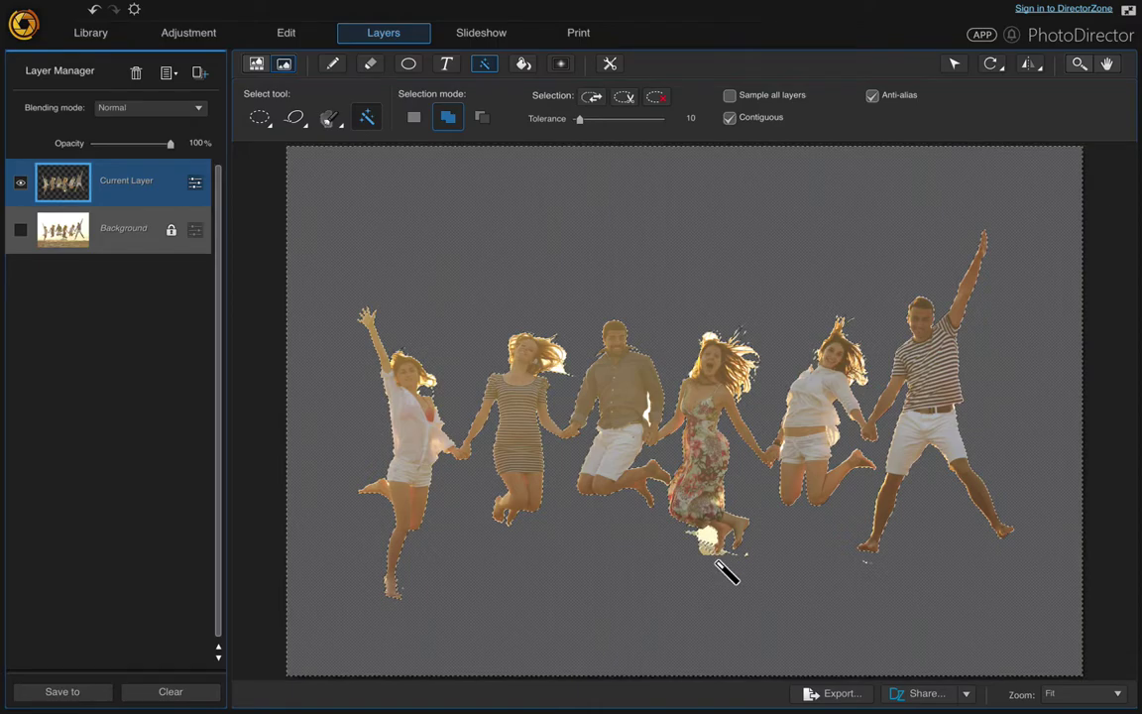
{"action": "left_click", "coordinate": [655, 97]}
Step: Delete the pale patch beneath the floral-dress woman's legs with the Magic Wand, raising the tolerance to 18 for the lower part
{"action": "left_click", "coordinate": [1100, 691]}
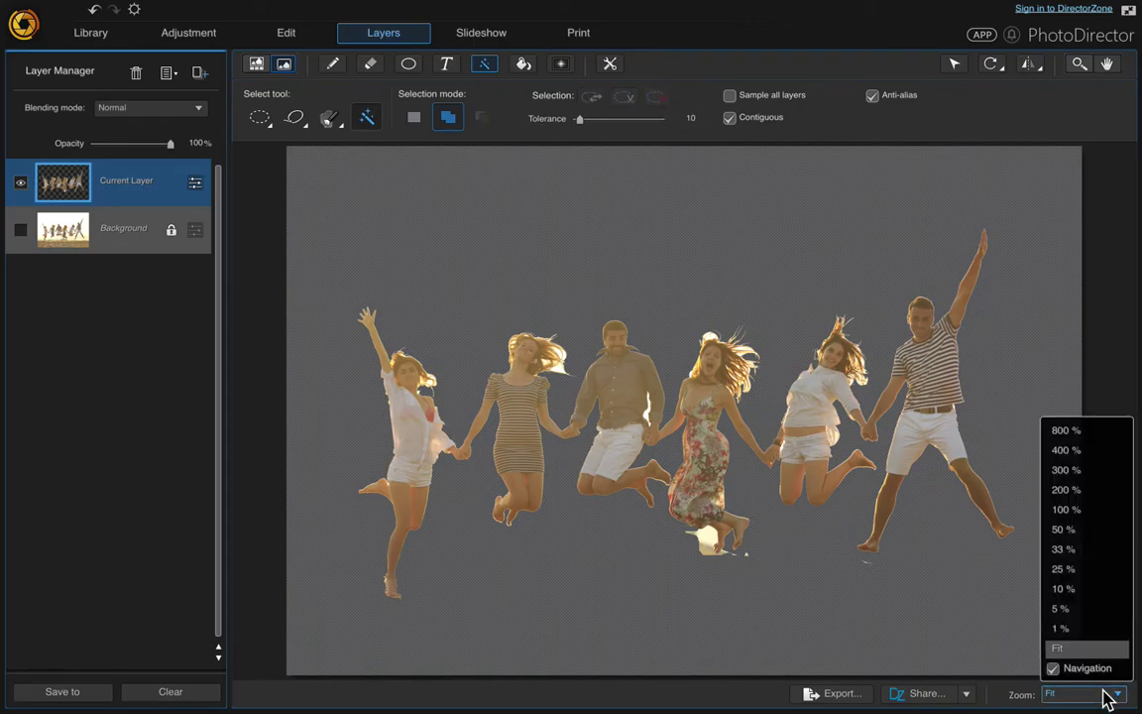
{"action": "left_click", "coordinate": [1081, 510]}
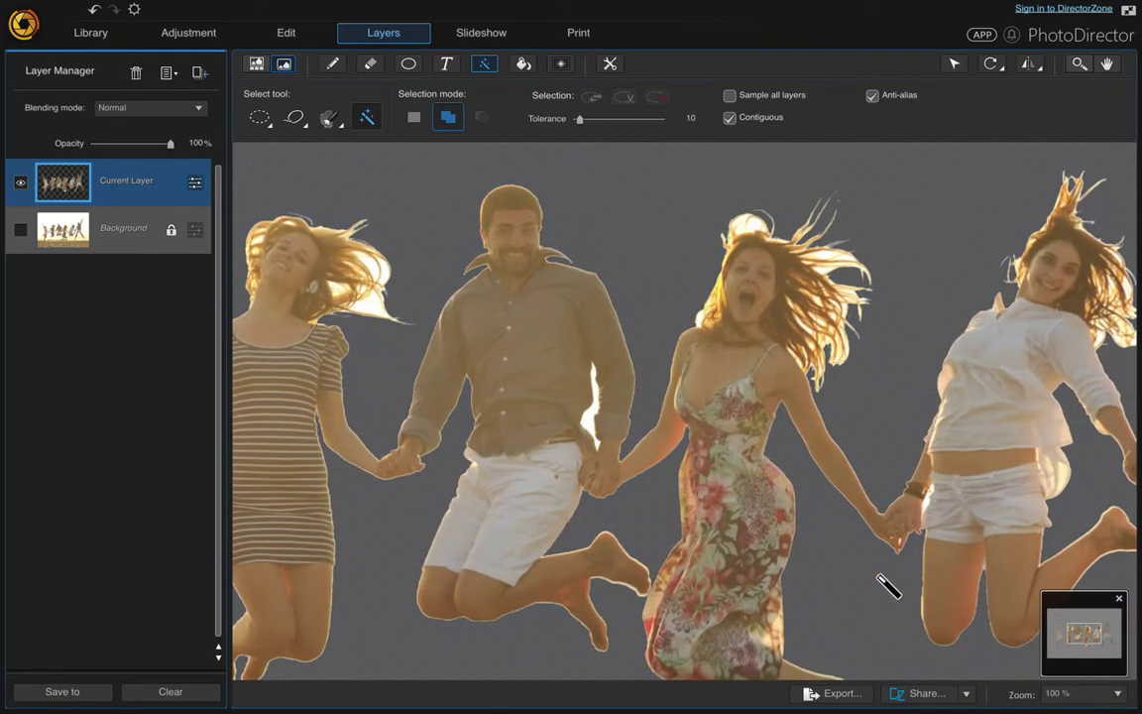
{"action": "left_click_drag", "start_coordinate": [833, 592], "coordinate": [768, 349]}
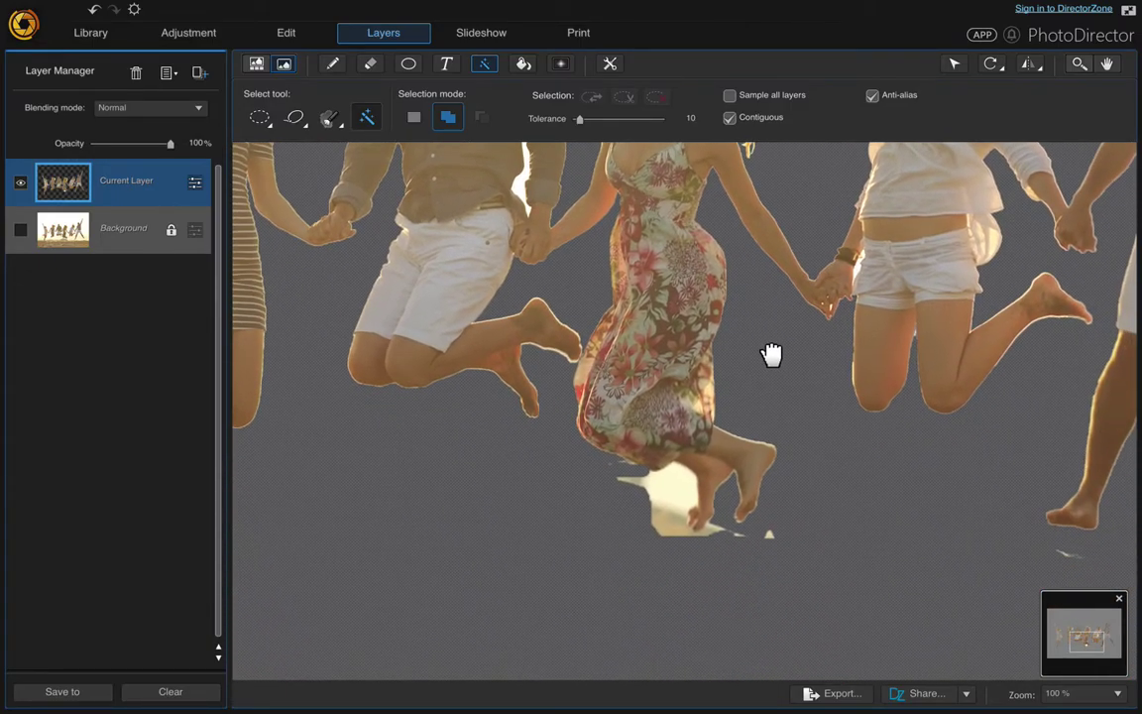
{"action": "left_click", "coordinate": [689, 501]}
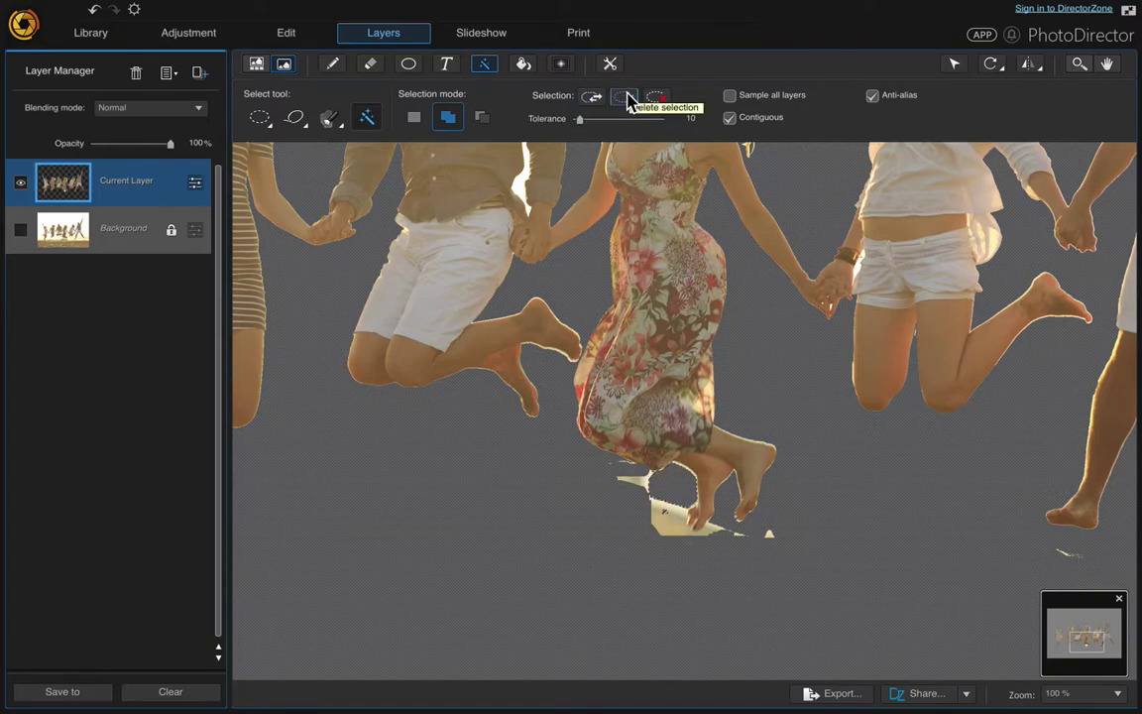
{"action": "left_click", "coordinate": [705, 115]}
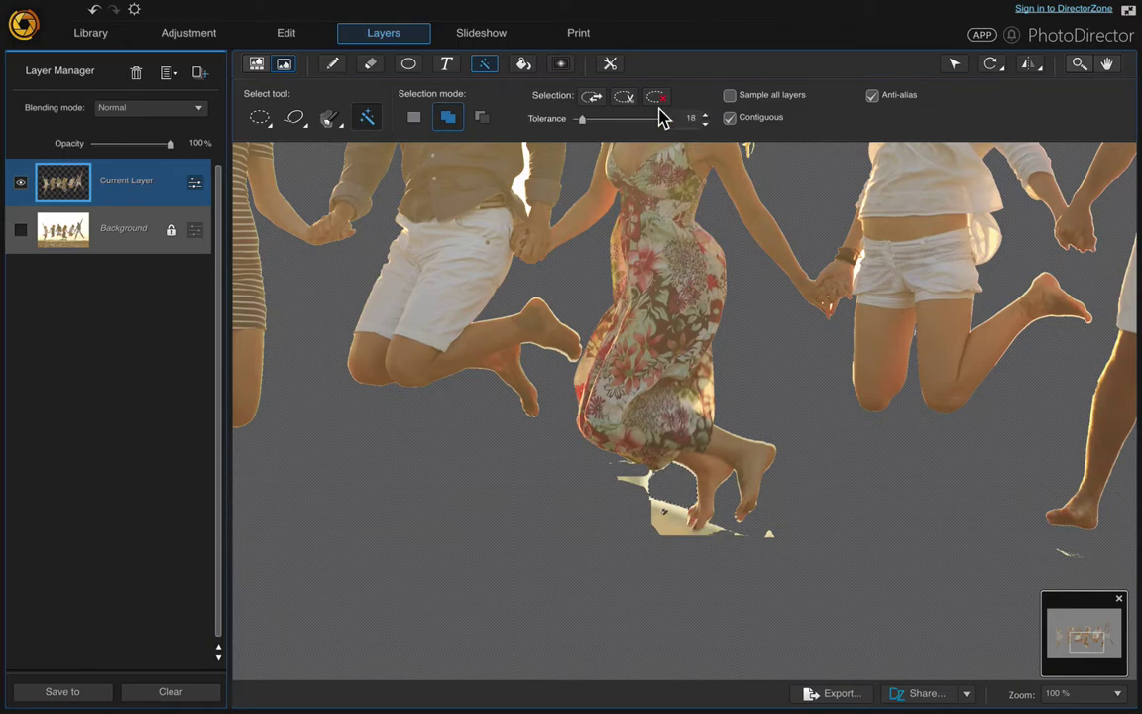
{"action": "left_click", "coordinate": [663, 516]}
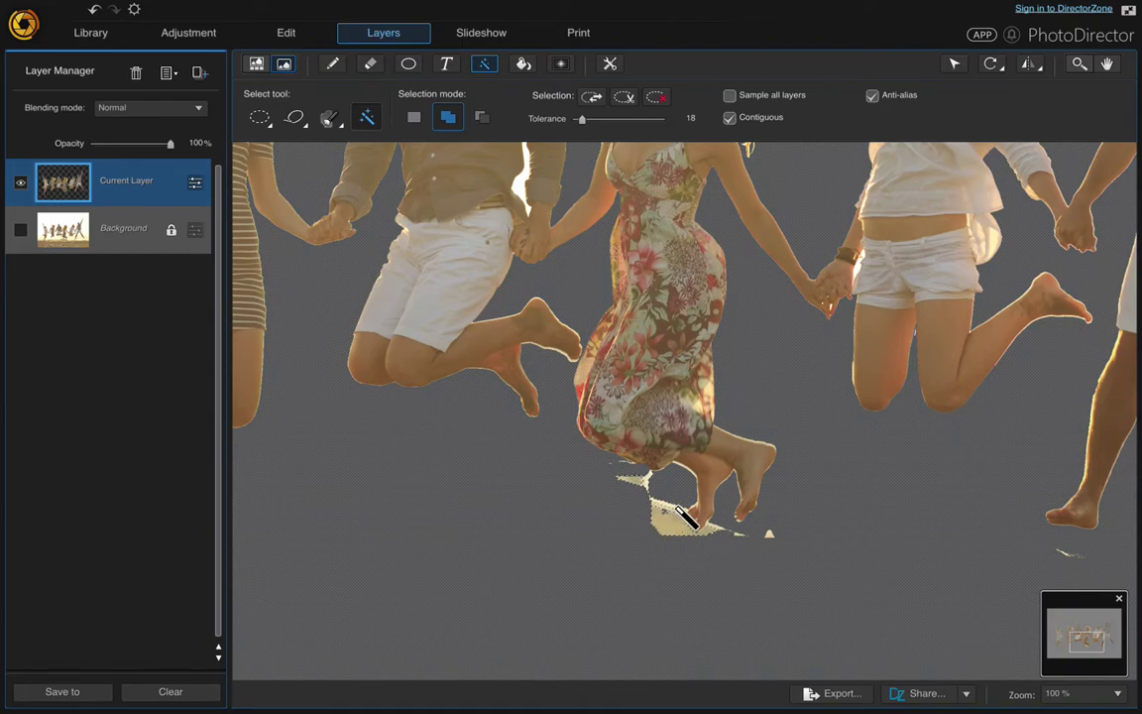
{"action": "left_click", "coordinate": [633, 97]}
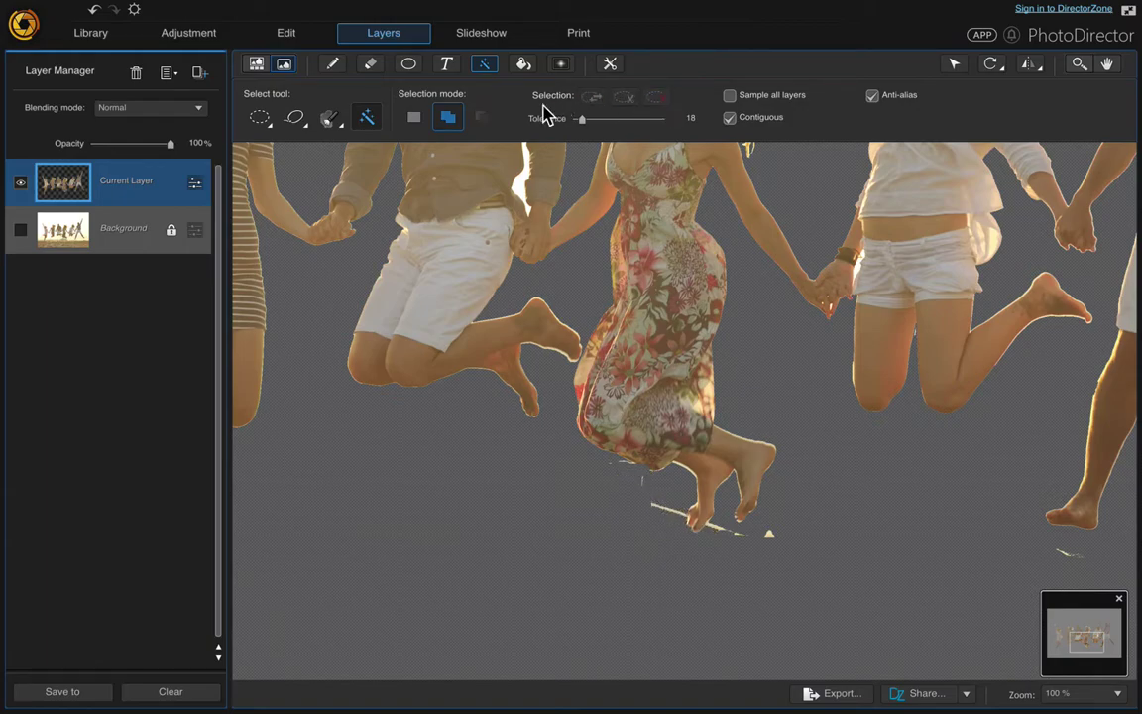
Step: Erase the leftover streaks around the floral-dress woman's feet and below the rightmost man's foot with the 16 px Eraser
{"action": "left_click", "coordinate": [365, 68]}
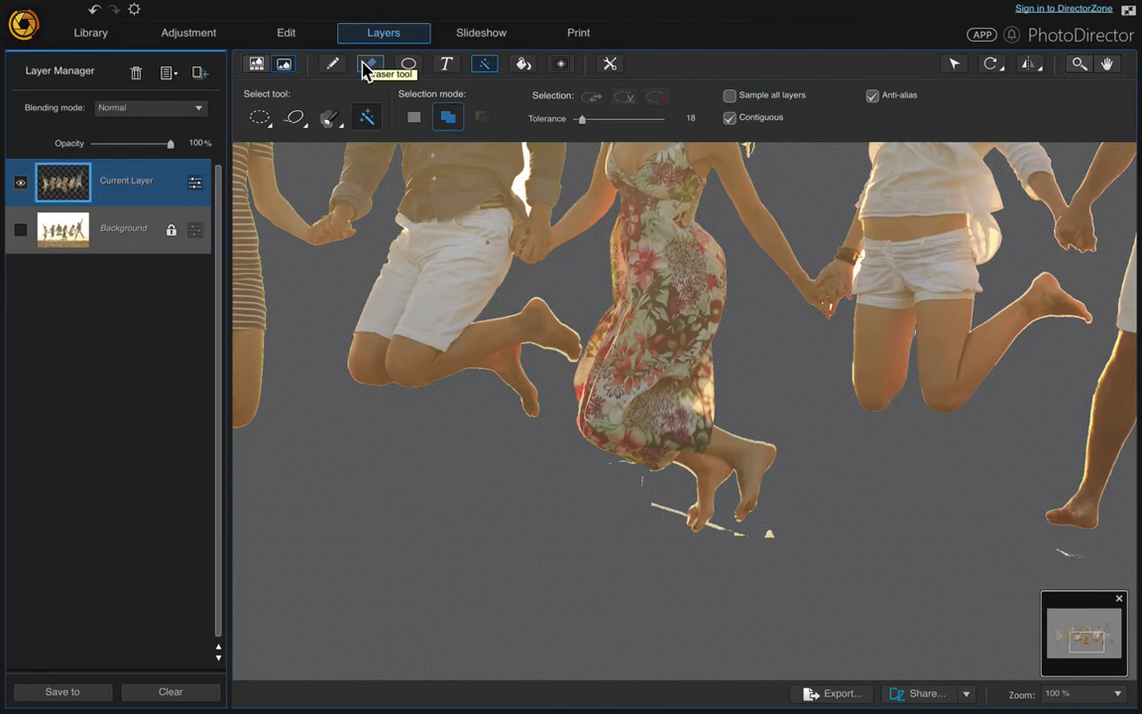
{"action": "left_click", "coordinate": [365, 67]}
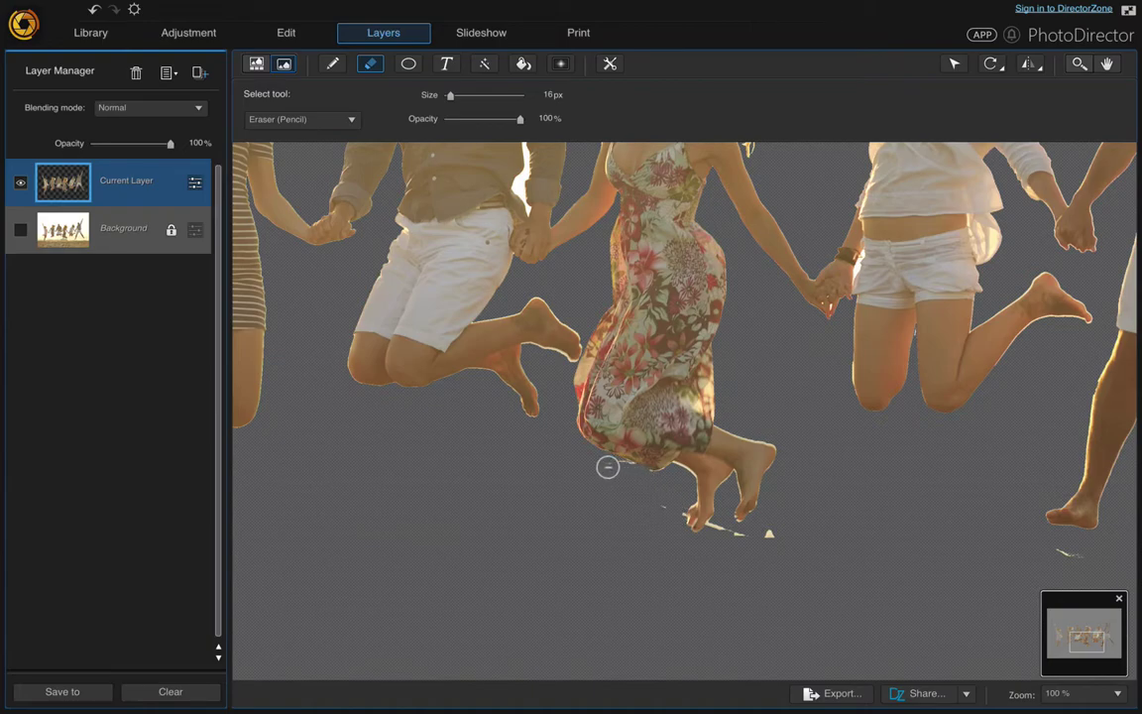
{"action": "scroll", "coordinate": [627, 467], "scroll_direction": "down", "scroll_amount": 2}
{"action": "scroll", "coordinate": [655, 495], "scroll_direction": "up", "scroll_amount": 2}
{"action": "mouse_move", "coordinate": [679, 513]}
{"action": "left_mouse_down"}
{"action": "mouse_move", "coordinate": [683, 540]}
{"action": "mouse_move", "coordinate": [726, 531]}
{"action": "mouse_move", "coordinate": [718, 525]}
{"action": "mouse_move", "coordinate": [777, 535]}
{"action": "left_mouse_up"}
{"action": "mouse_move", "coordinate": [1035, 549]}
{"action": "left_mouse_down"}
{"action": "mouse_move", "coordinate": [1084, 556]}
{"action": "mouse_move", "coordinate": [1044, 546]}
{"action": "left_mouse_up"}
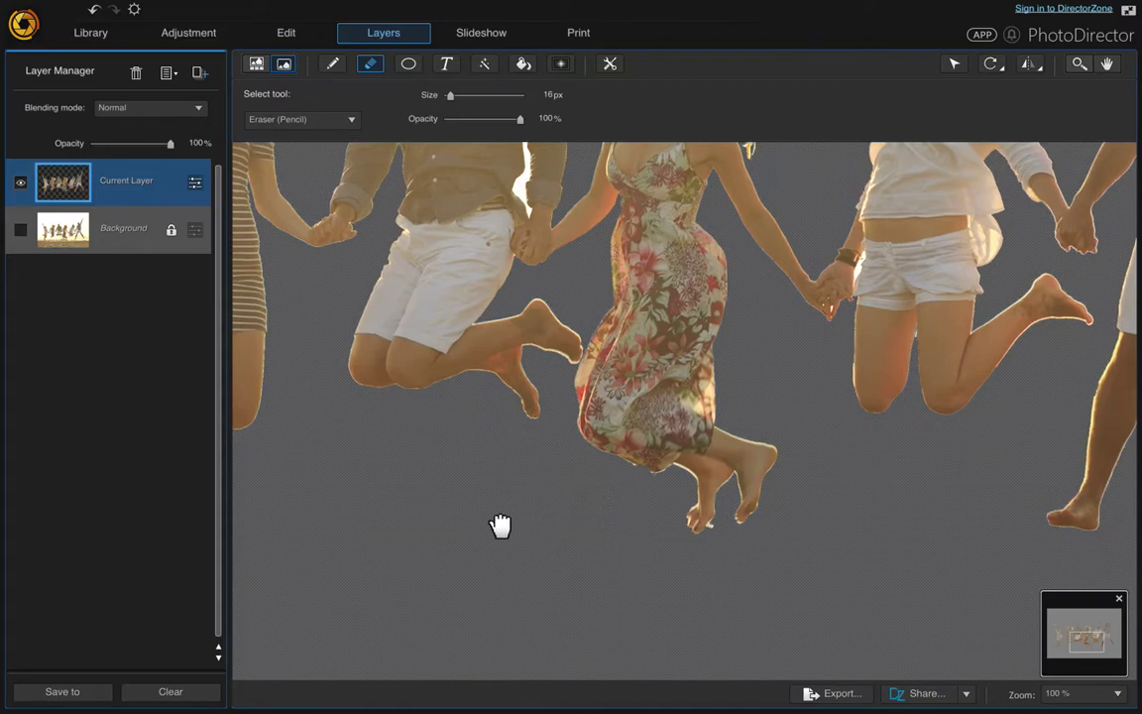
Step: Switch to the Magic Wand, try selecting the white gaps in the striped-dress woman's hair with Contiguous off, and clear the selection
{"action": "left_click_drag", "start_coordinate": [501, 530], "coordinate": [523, 634]}
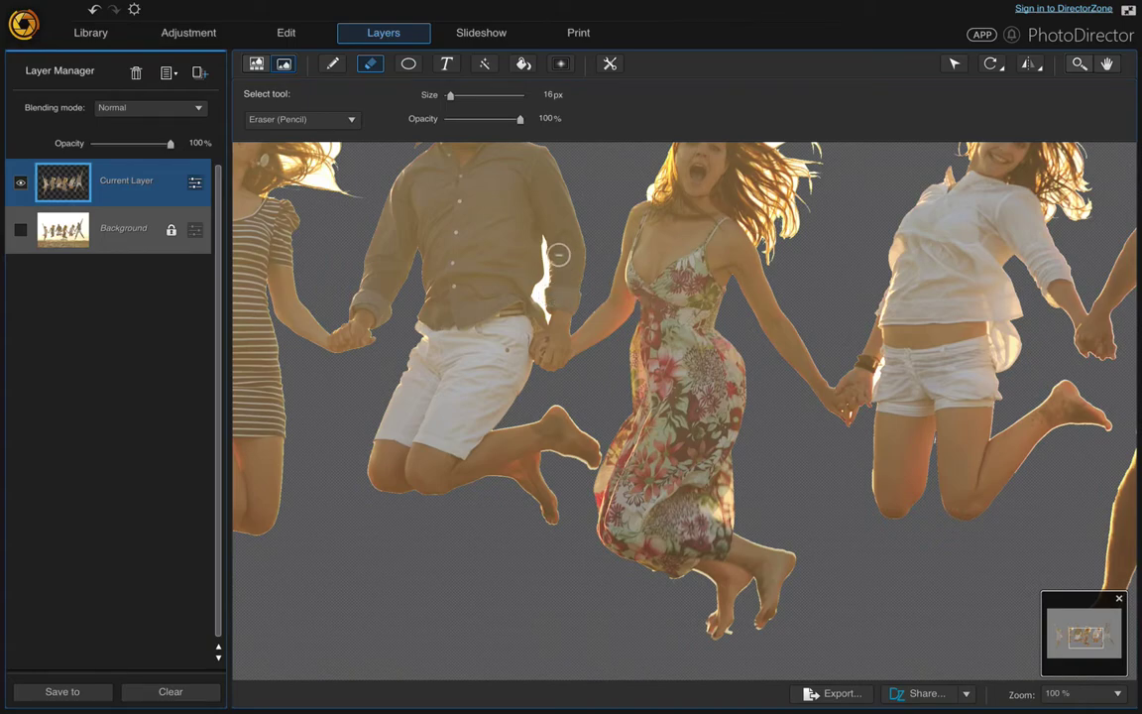
{"action": "left_click_drag", "start_coordinate": [604, 198], "coordinate": [716, 448]}
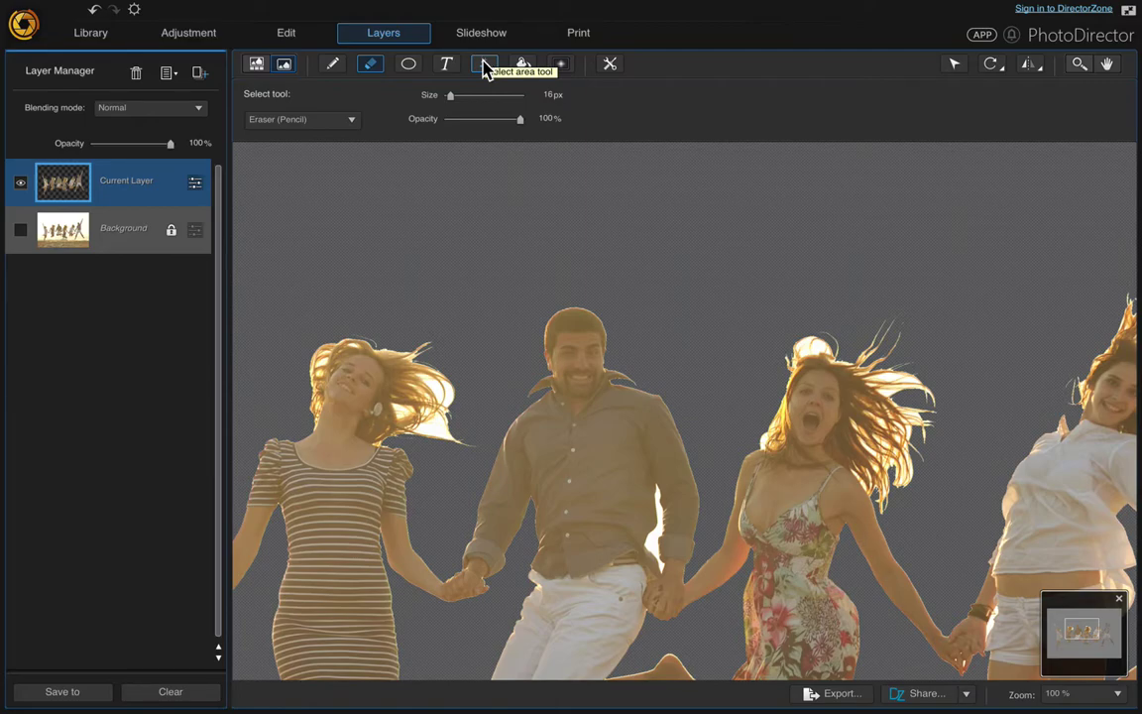
{"action": "left_click", "coordinate": [485, 66]}
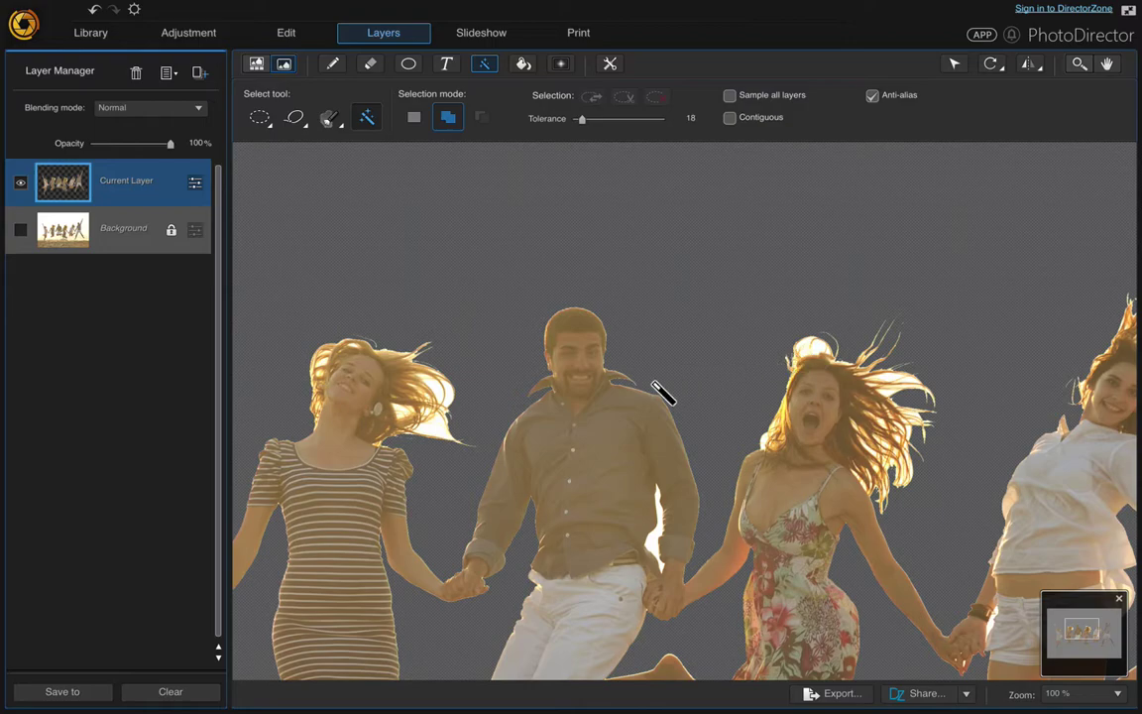
{"action": "left_click", "coordinate": [439, 392]}
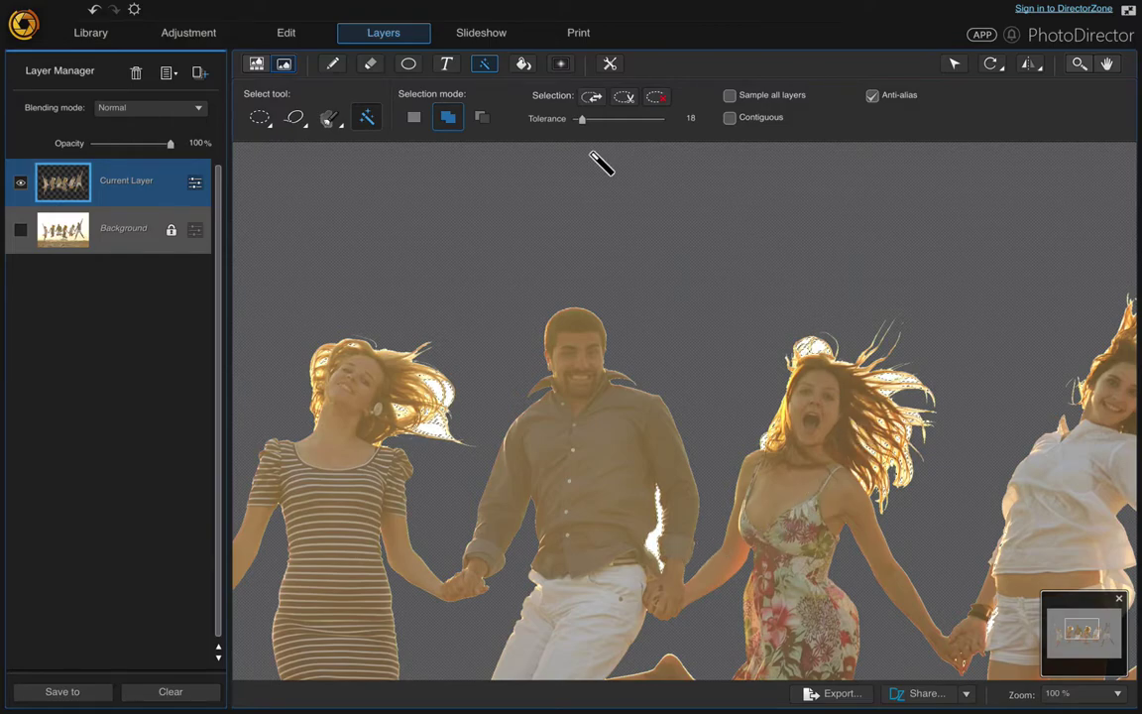
{"action": "left_click", "coordinate": [661, 101]}
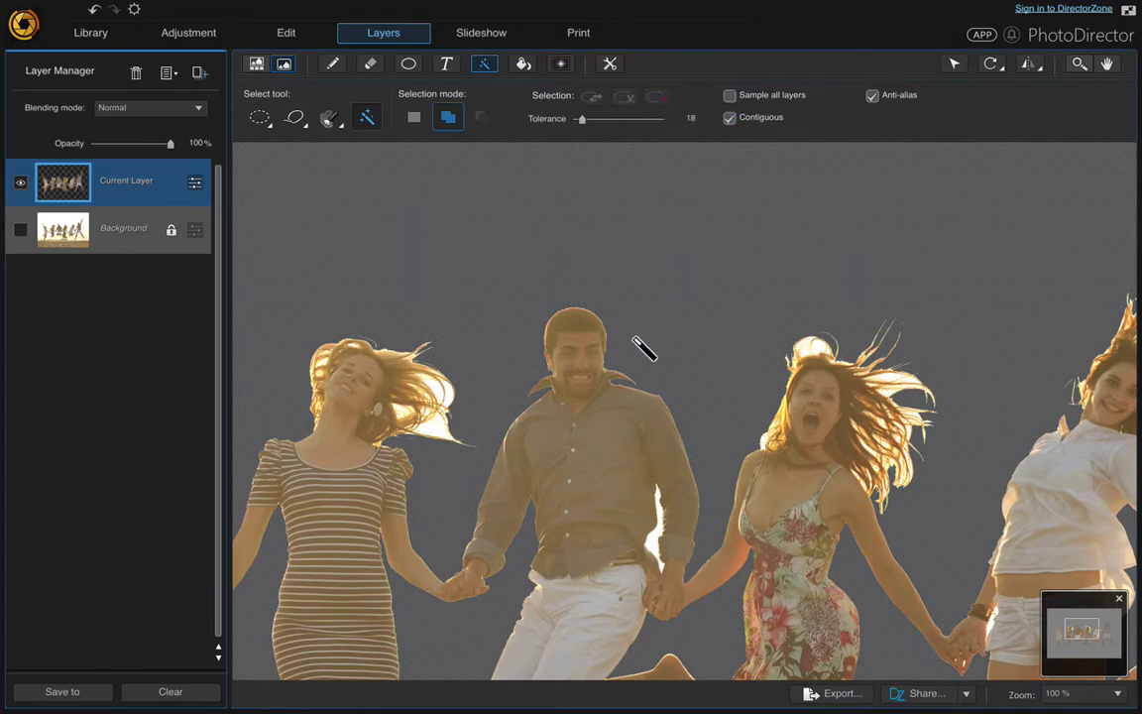
Step: Try selecting only the white patch in the striped-dress woman's hair with Contiguous enabled, and clear the selection
{"action": "left_click", "coordinate": [436, 426]}
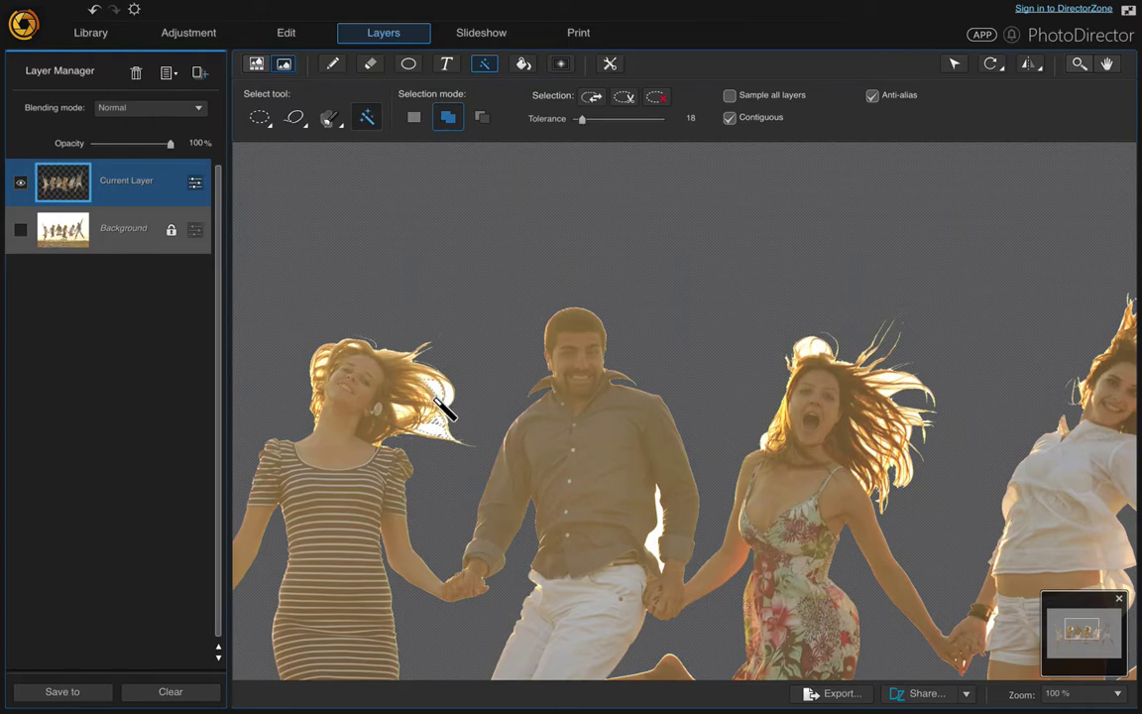
{"action": "left_click_drag", "start_coordinate": [436, 426], "coordinate": [461, 429]}
{"action": "left_click", "coordinate": [658, 99]}
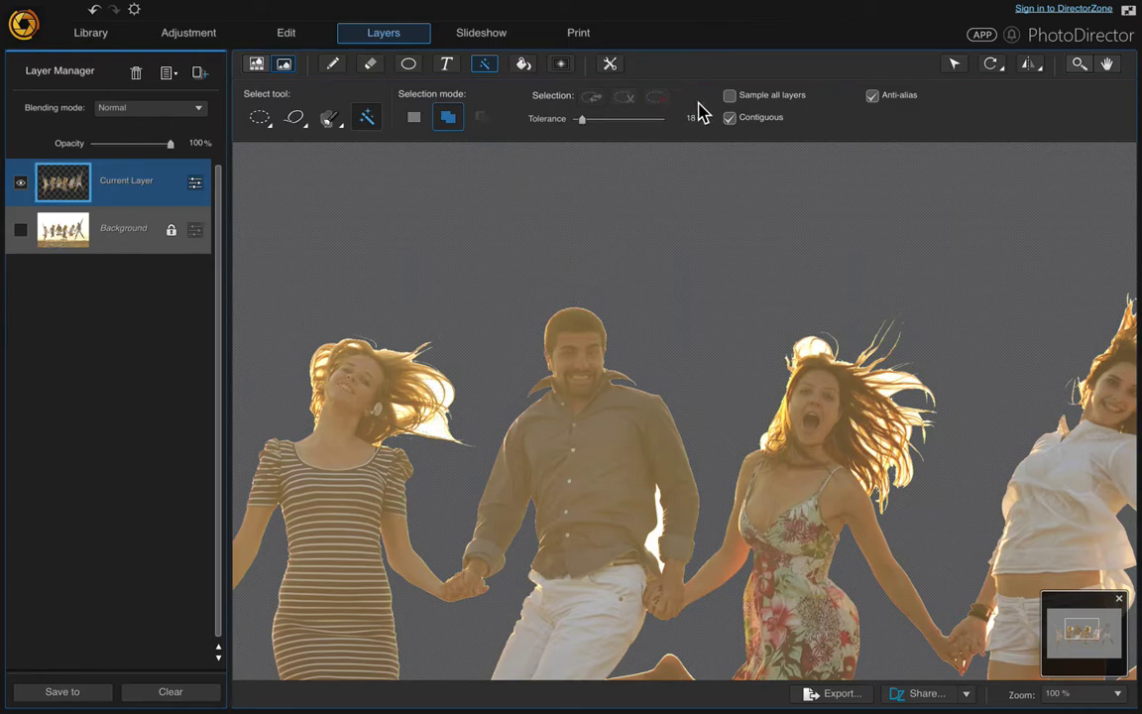
Step: Turn Contiguous off and remove the white remnants in the women's hair and beside the bearded man's arm with the Magic Wand at tolerance 18
{"action": "left_click", "coordinate": [730, 119]}
{"action": "left_click", "coordinate": [435, 430]}
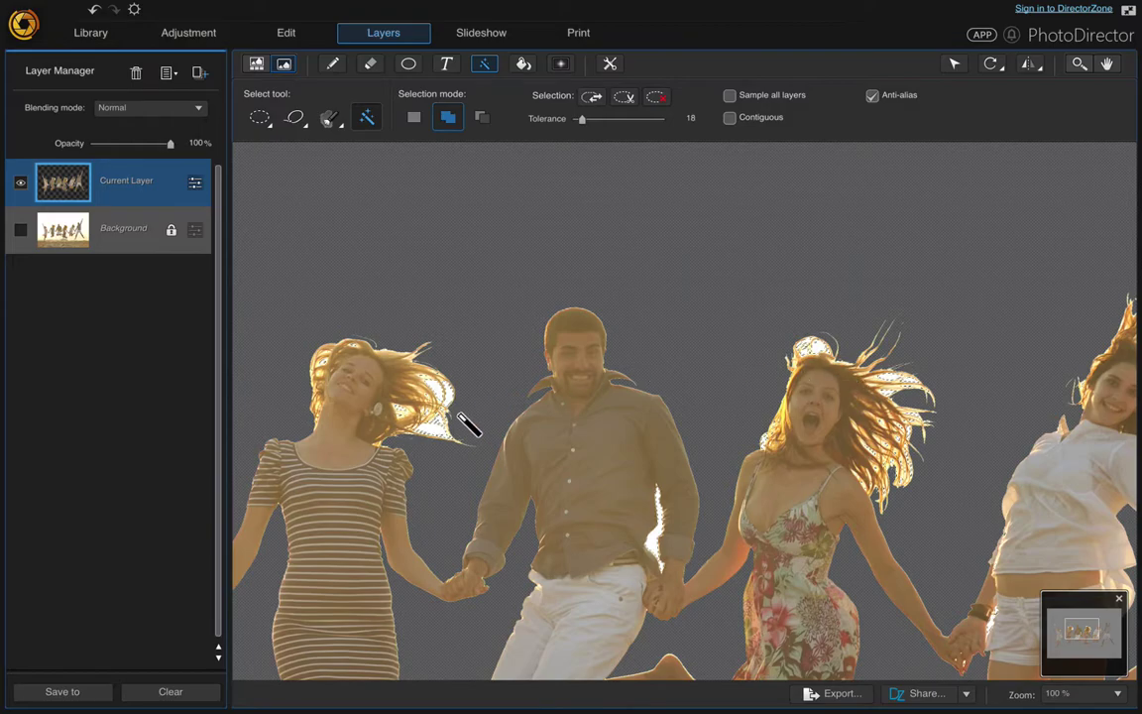
{"action": "left_click", "coordinate": [625, 98]}
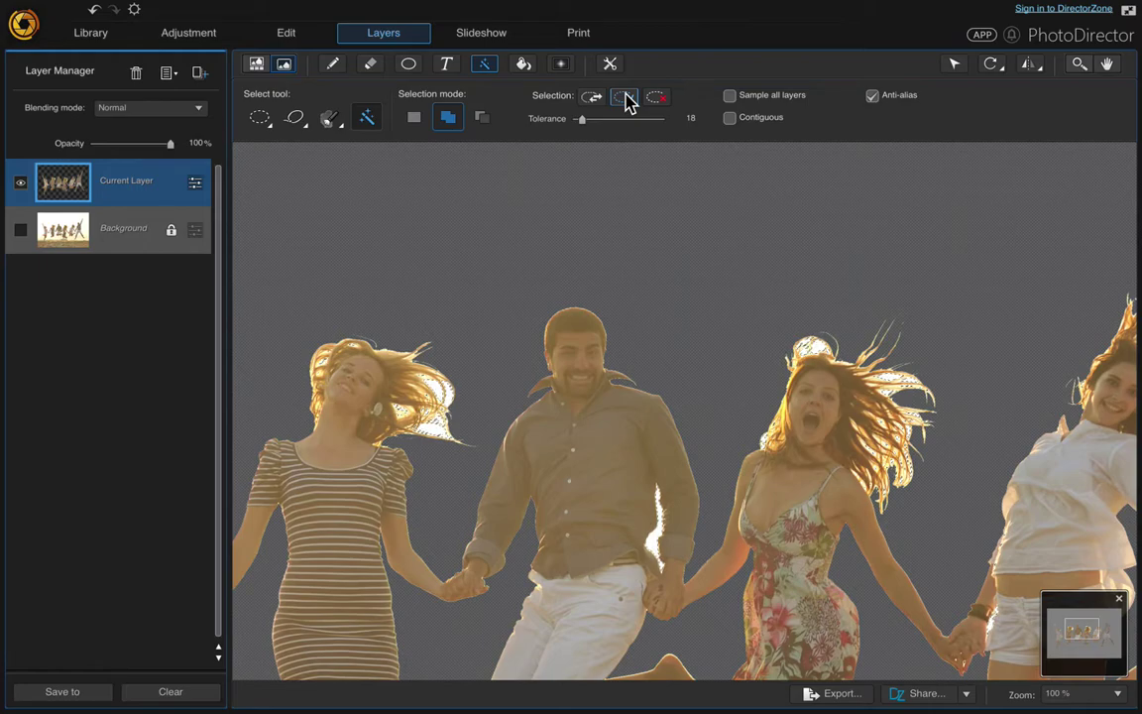
{"action": "left_click", "coordinate": [649, 100]}
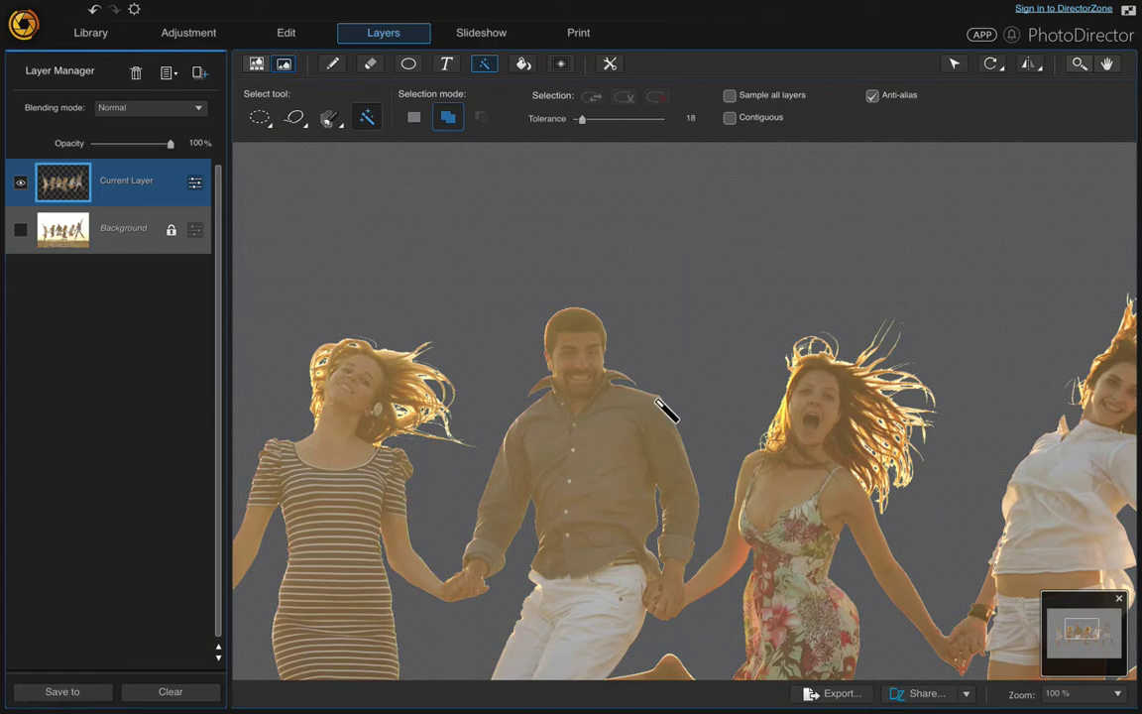
Step: Remove the leftover fringe around the striped-dress woman's hair and the bearded man with the Magic Wand, and fit the whole photo in view
{"action": "left_click", "coordinate": [1103, 695]}
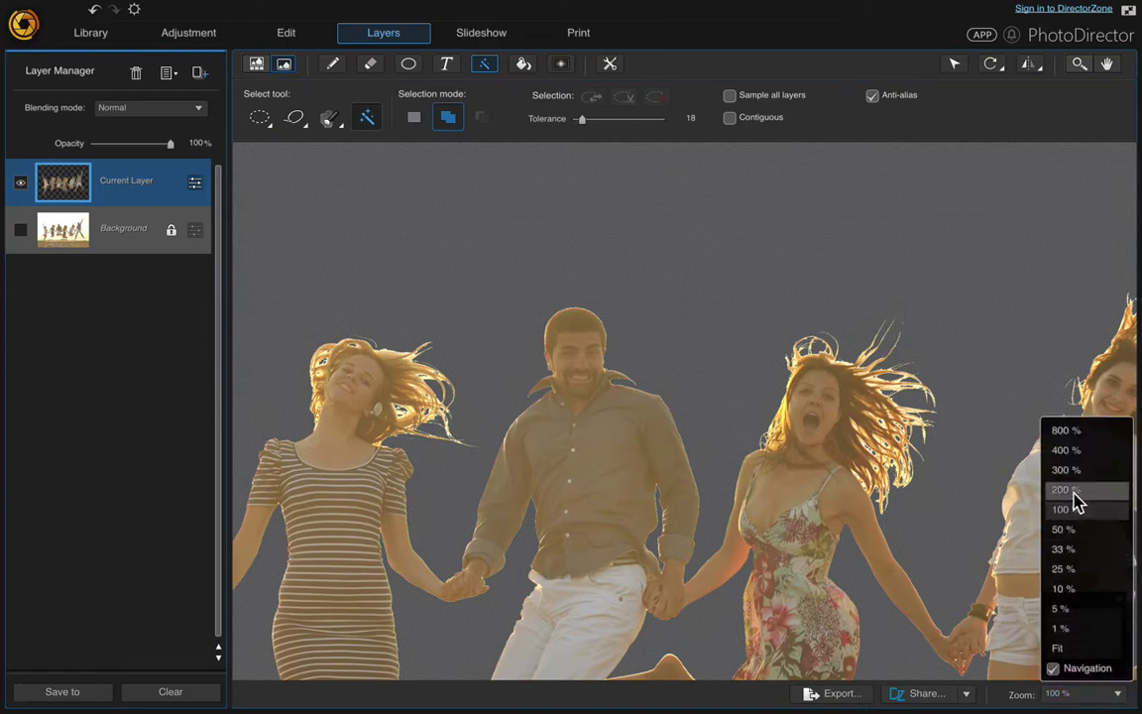
{"action": "left_click", "coordinate": [1062, 490]}
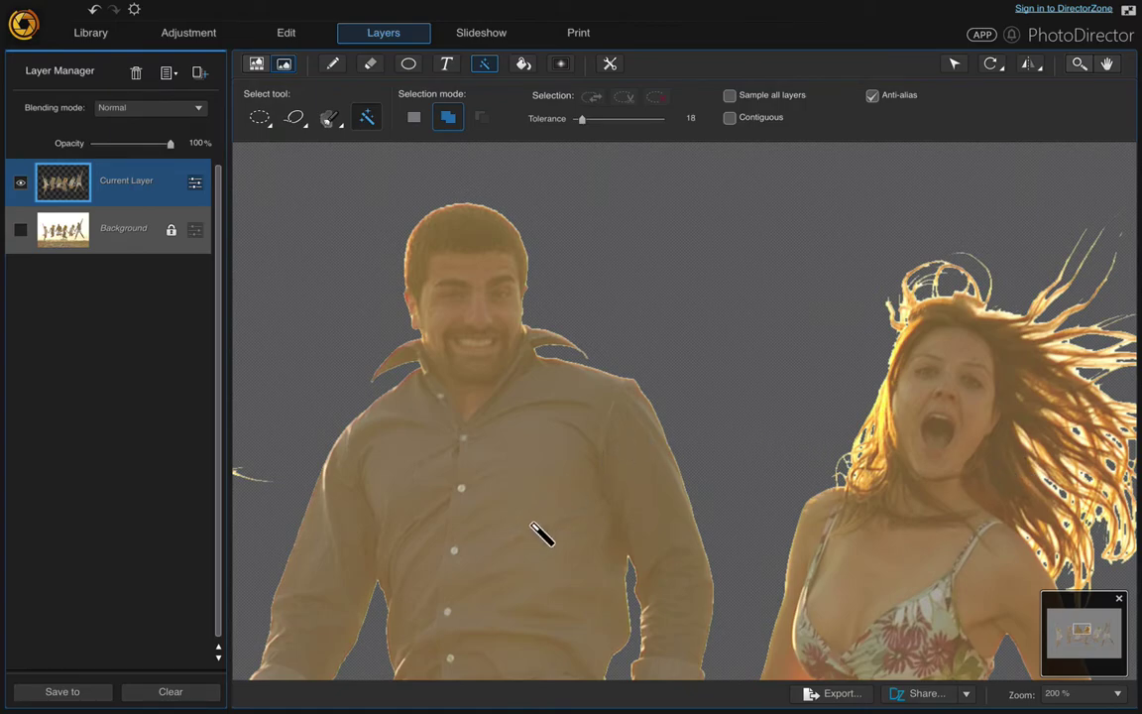
{"action": "left_click_drag", "start_coordinate": [407, 464], "coordinate": [647, 365]}
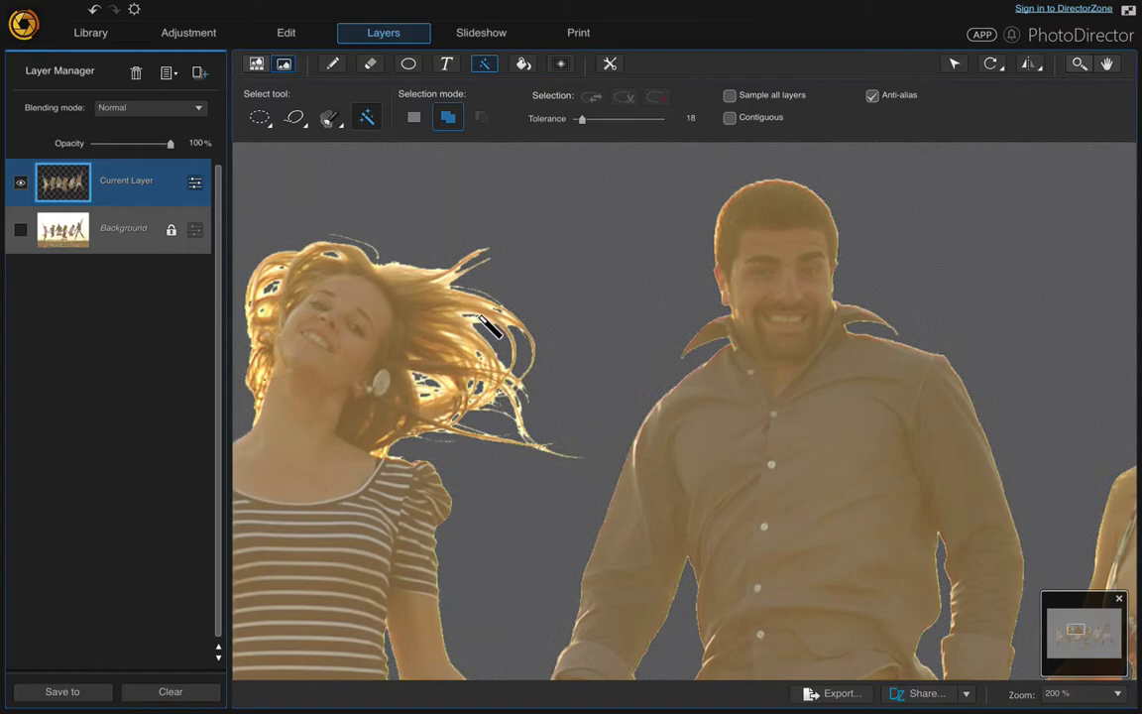
{"action": "left_click", "coordinate": [565, 367]}
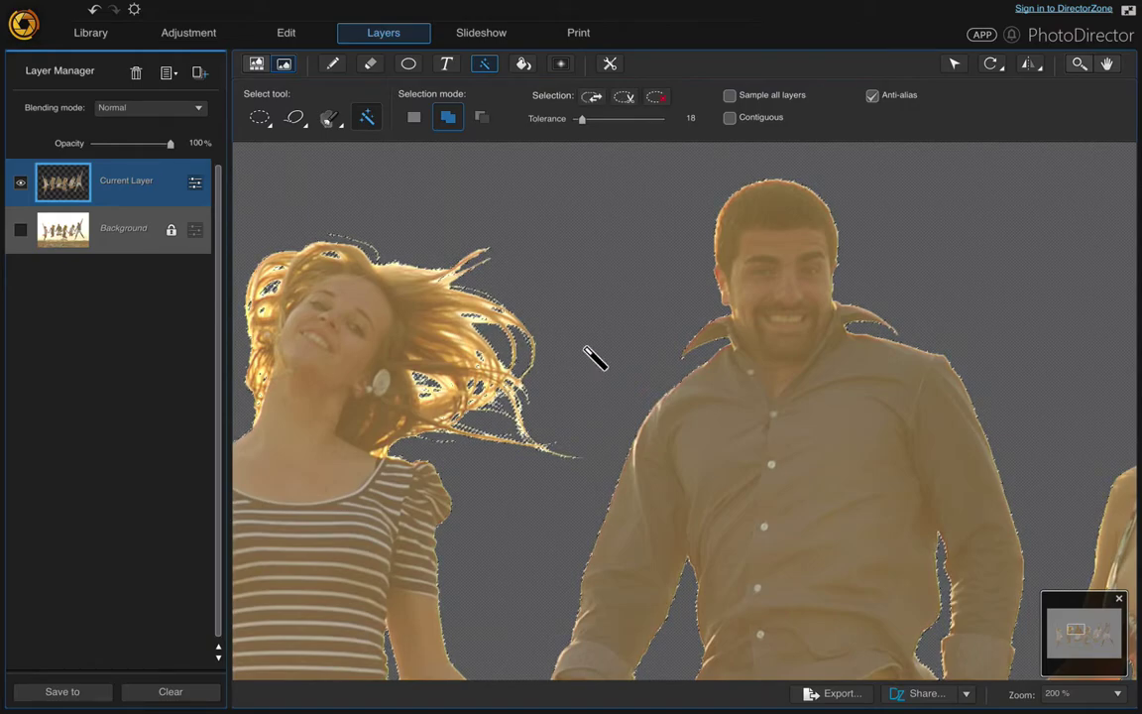
{"action": "left_click", "coordinate": [629, 96]}
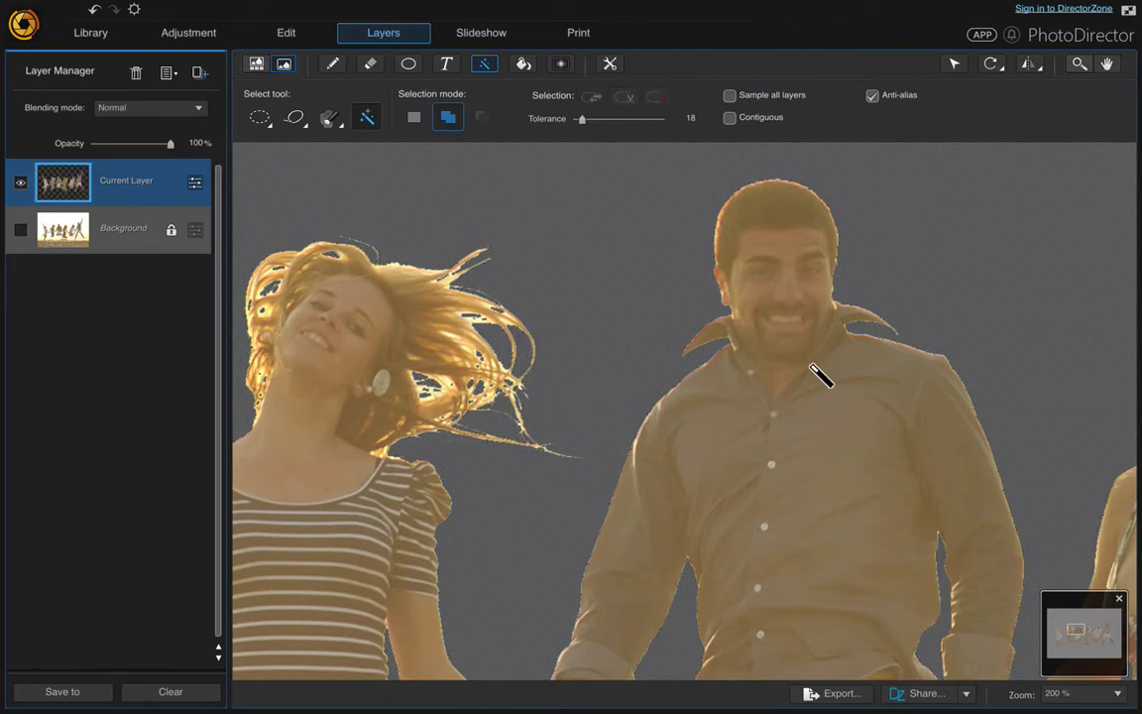
{"action": "left_click_drag", "start_coordinate": [910, 314], "coordinate": [612, 255]}
{"action": "left_click", "coordinate": [1102, 694]}
{"action": "left_click", "coordinate": [1085, 649]}
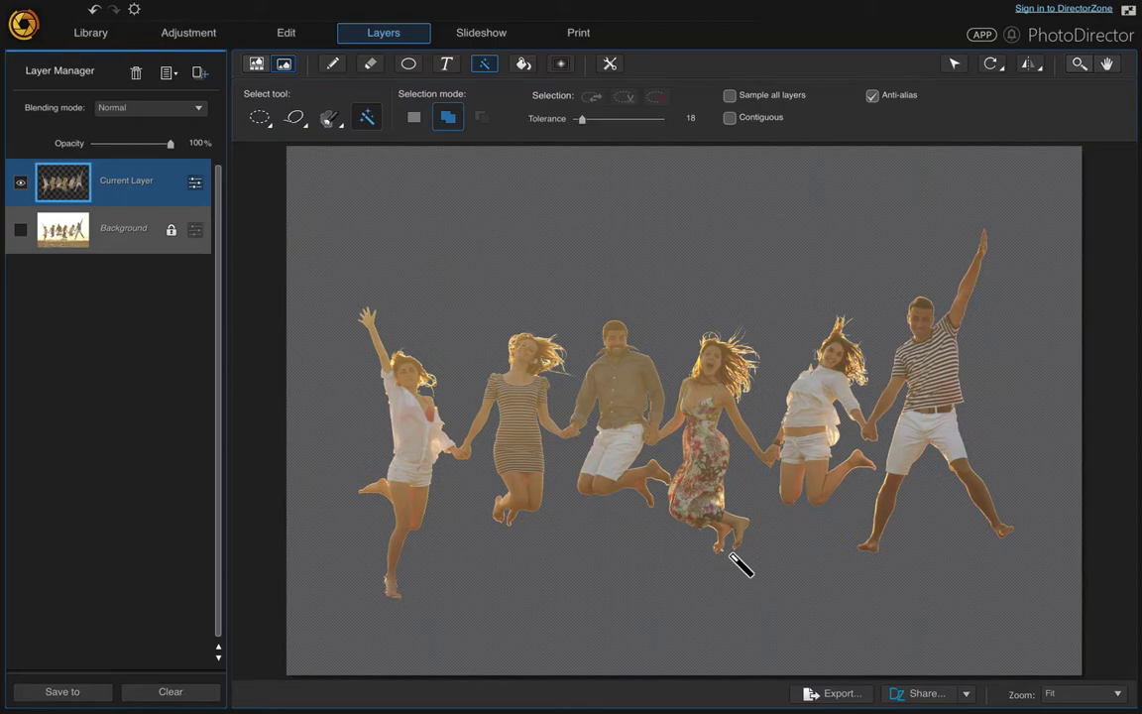
Step: Add an empty layer and place it between the cut-out people layer and the background layer
{"action": "left_click", "coordinate": [146, 243]}
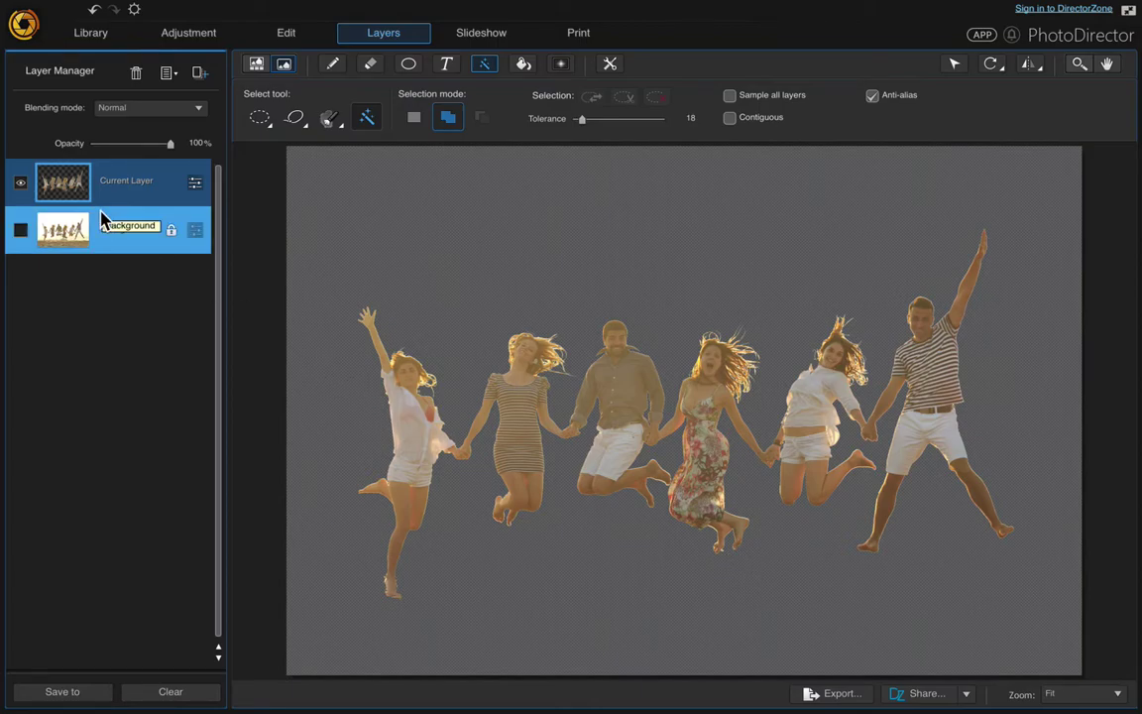
{"action": "left_click", "coordinate": [127, 185]}
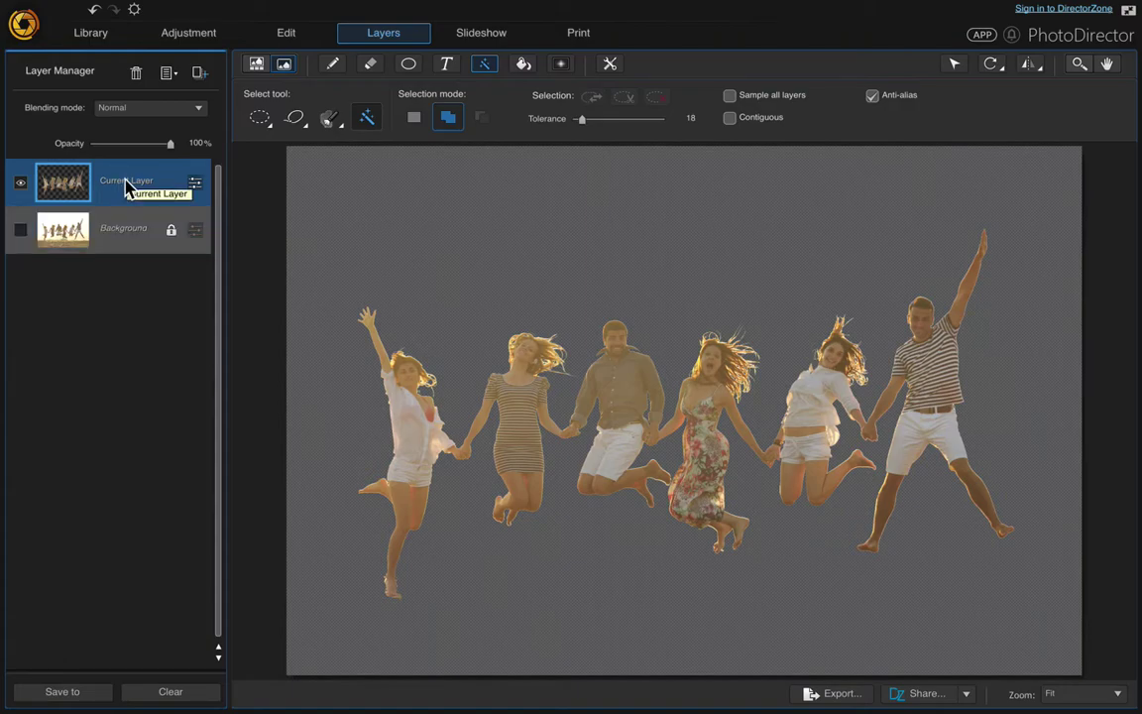
{"action": "left_click", "coordinate": [200, 77]}
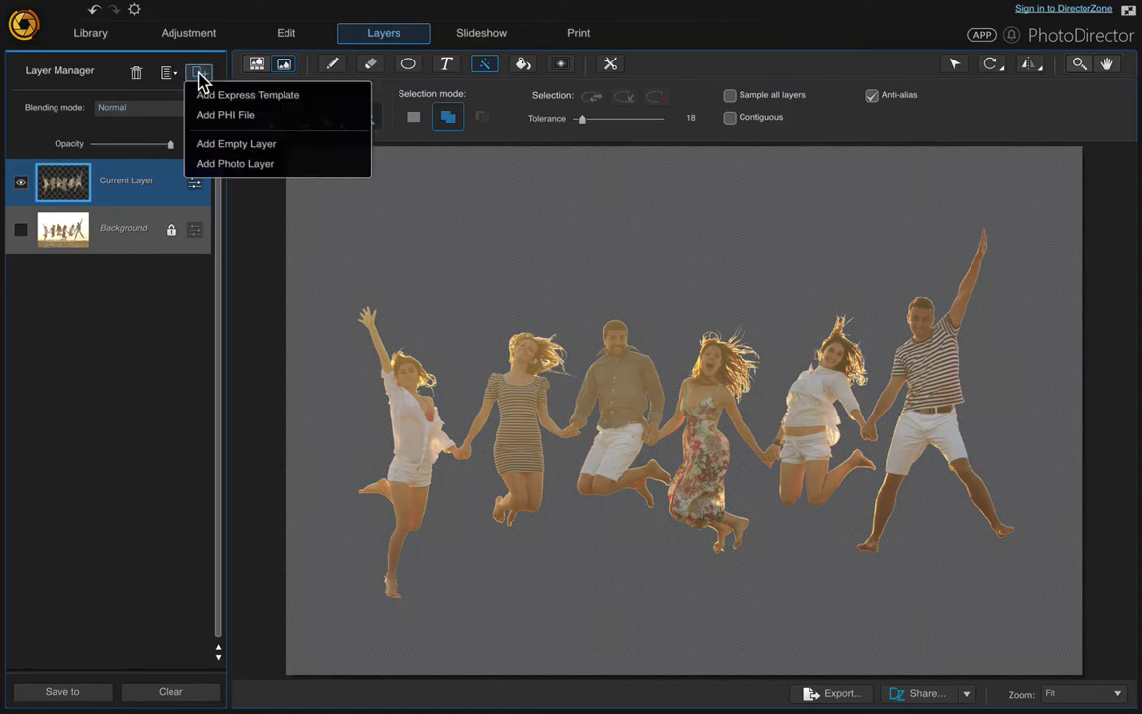
{"action": "left_click", "coordinate": [236, 143]}
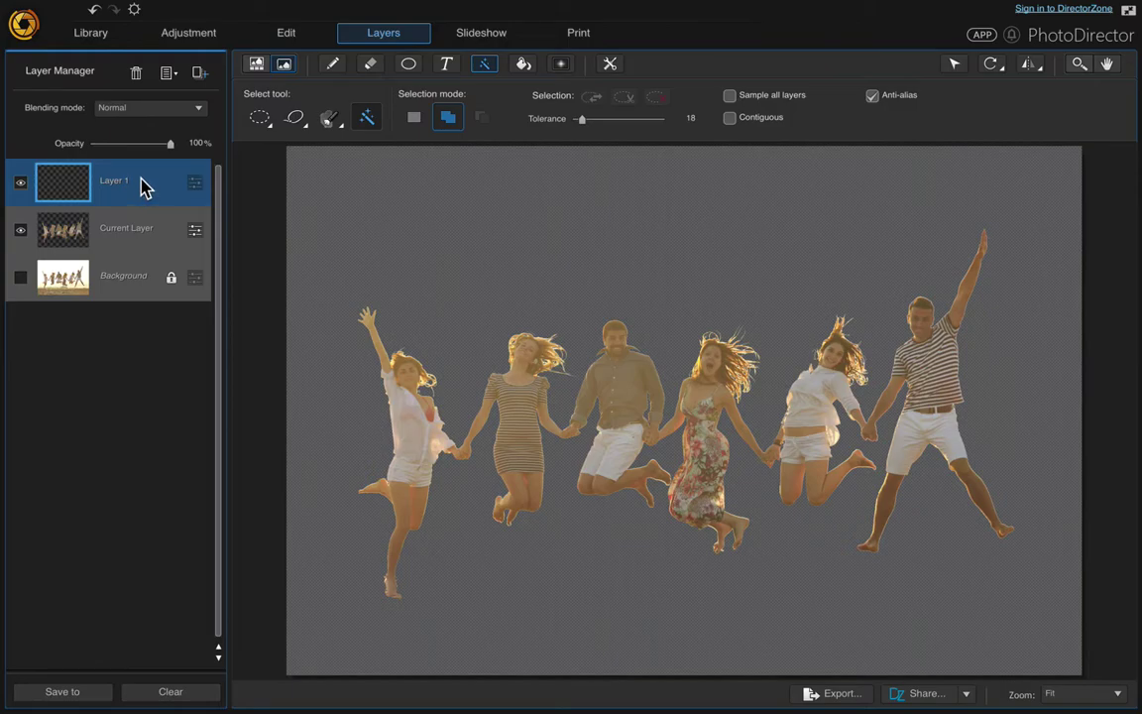
{"action": "left_click_drag", "start_coordinate": [141, 187], "coordinate": [134, 260]}
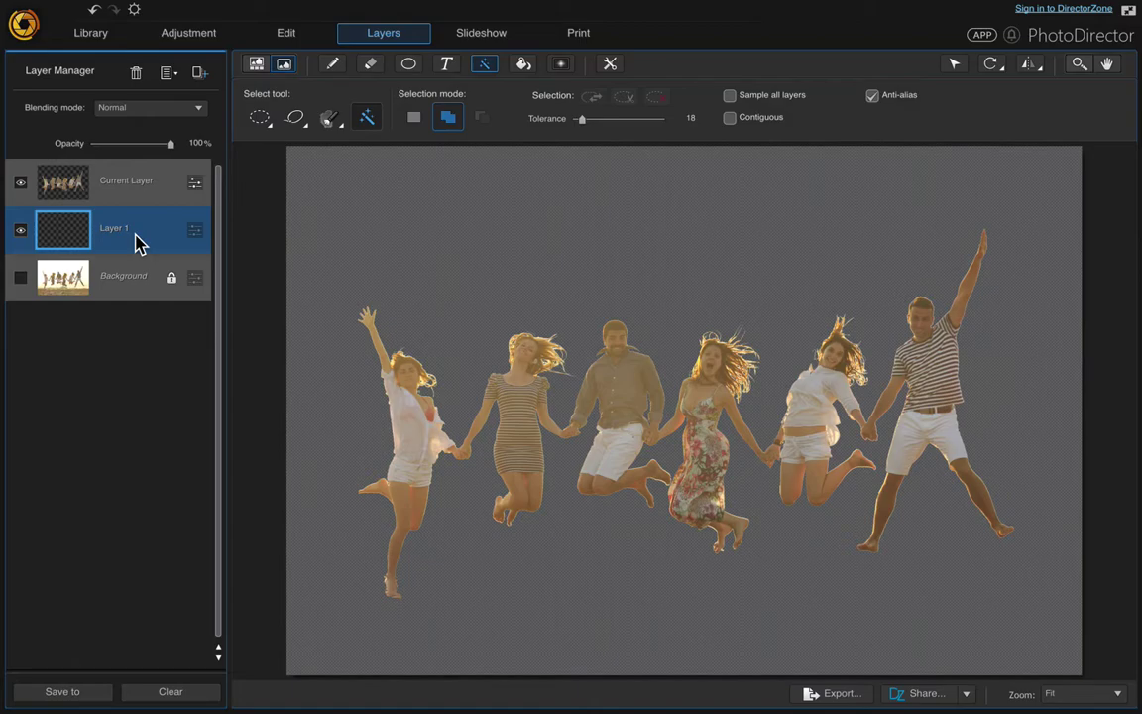
Step: Fill the empty layer behind the people with black using the Fill tool
{"action": "left_click", "coordinate": [524, 64]}
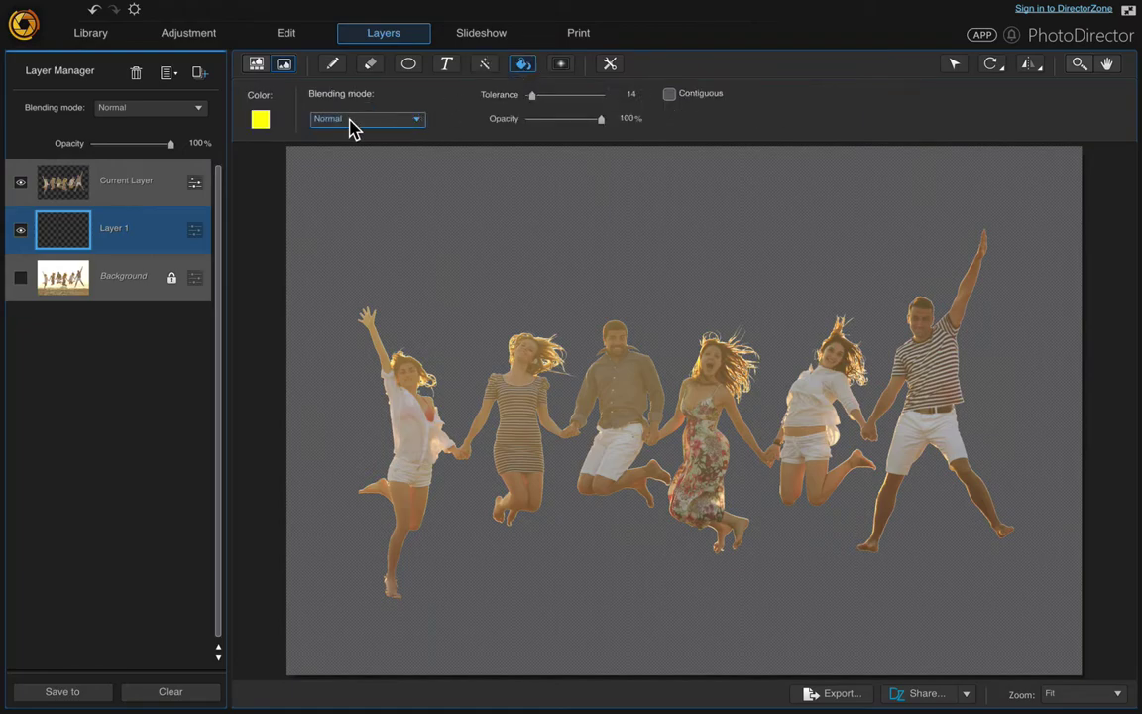
{"action": "left_click", "coordinate": [262, 121]}
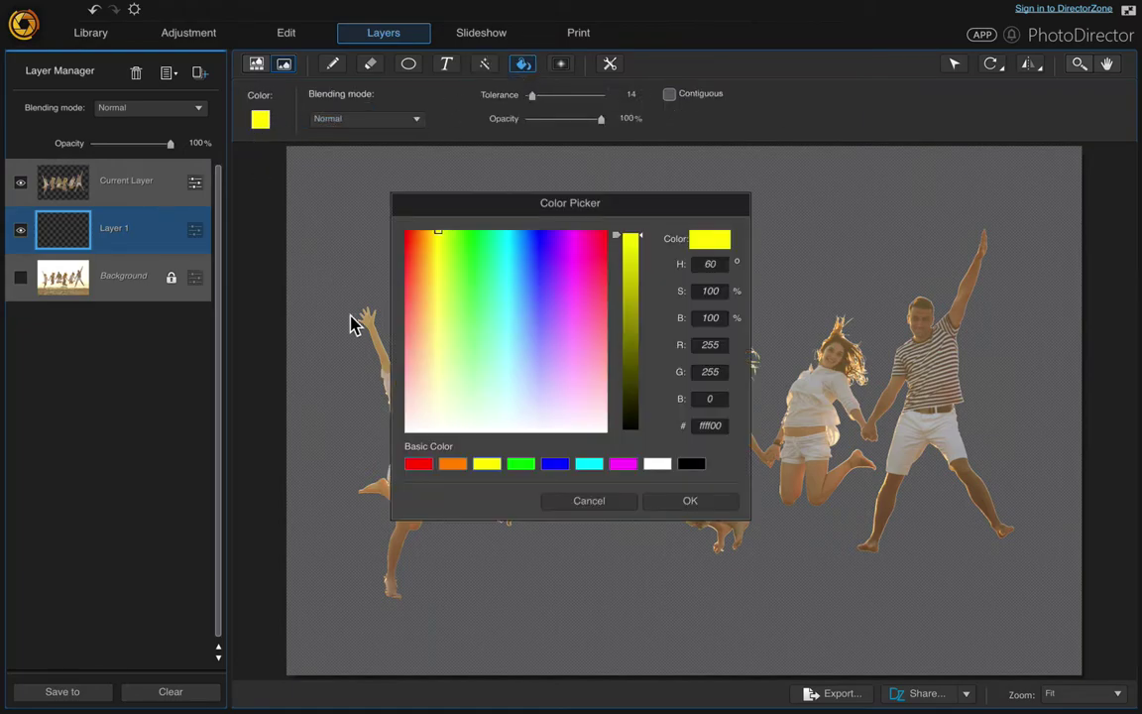
{"action": "left_click", "coordinate": [691, 464]}
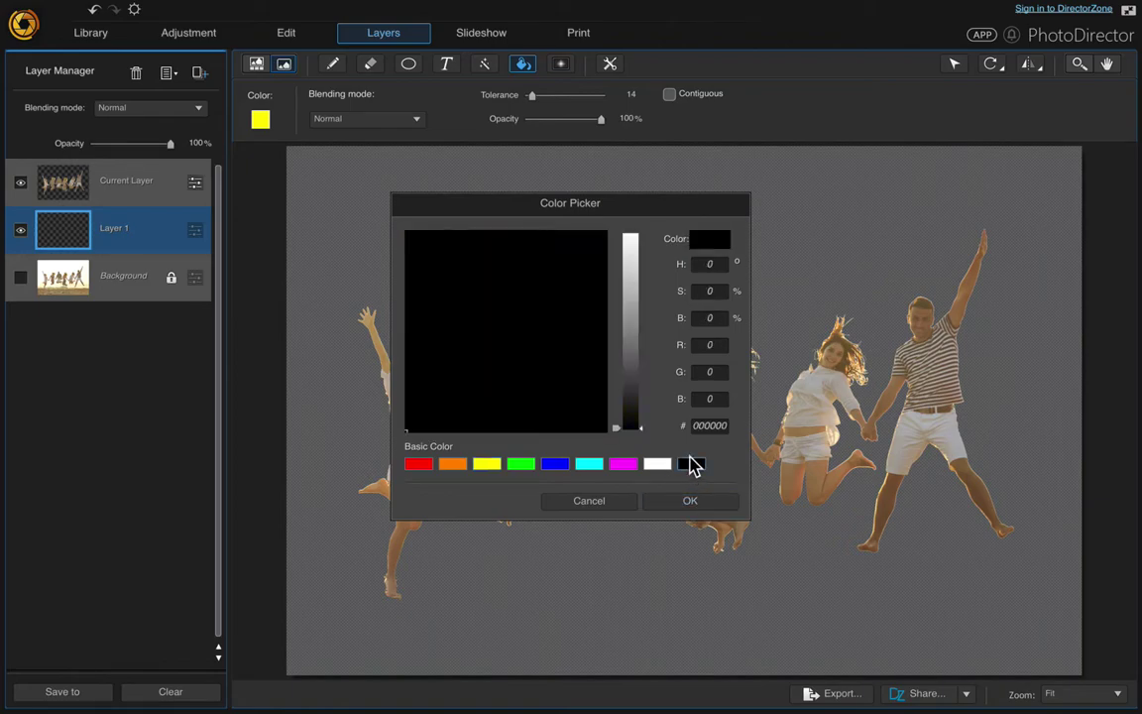
{"action": "left_click", "coordinate": [684, 502]}
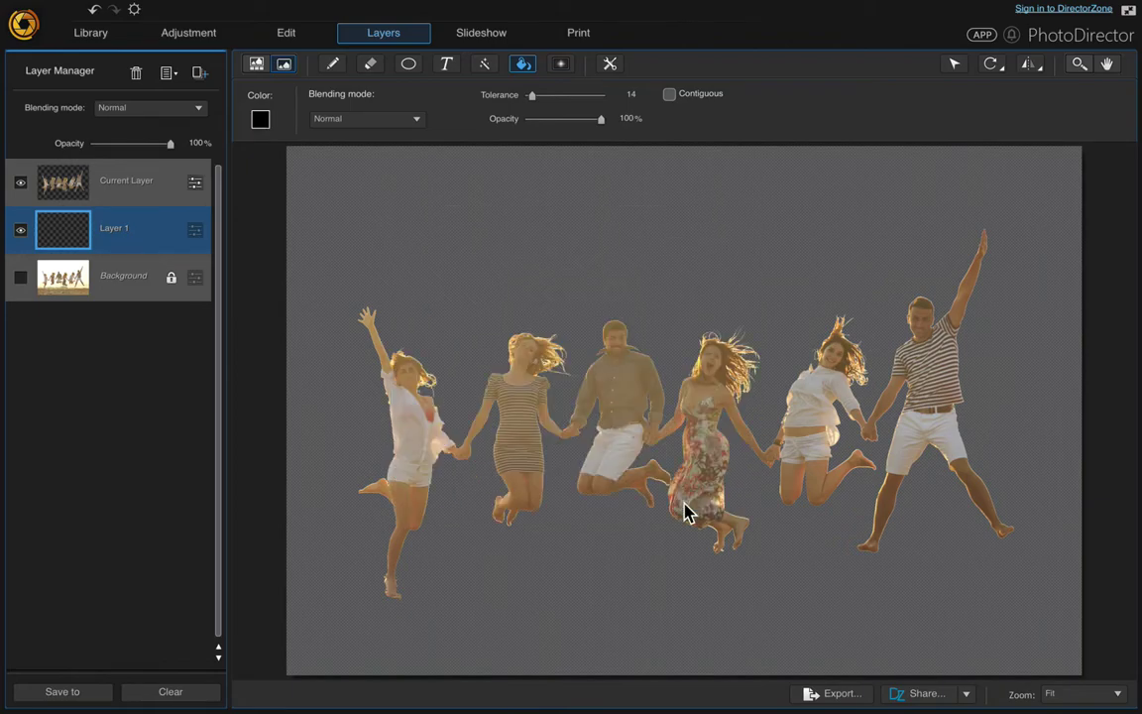
{"action": "left_click", "coordinate": [511, 254]}
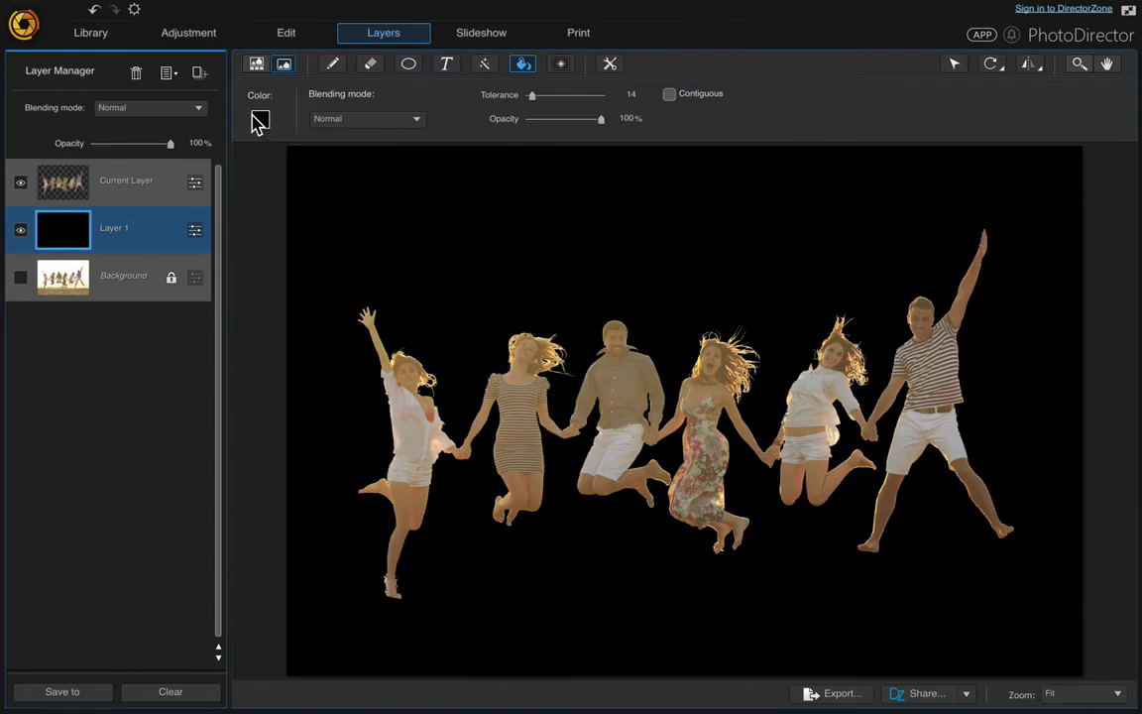
Step: Change the fill colour to yellow (ffff00) and fill the layer behind the people with it
{"action": "left_click", "coordinate": [261, 120]}
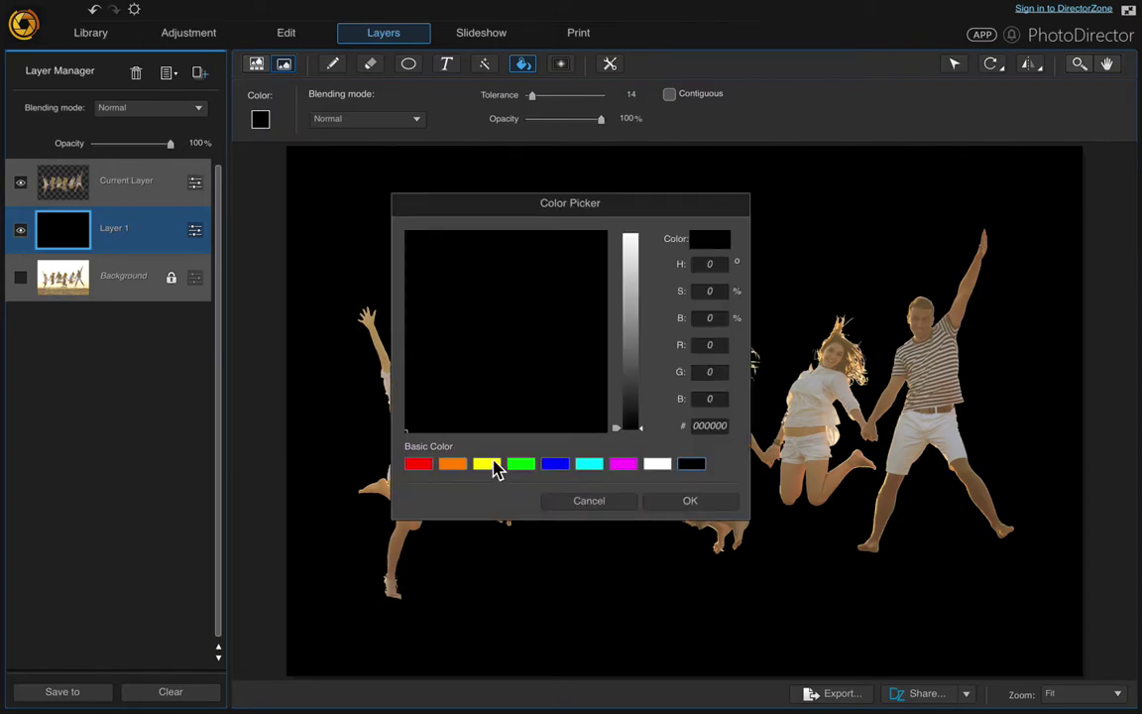
{"action": "left_click", "coordinate": [488, 464]}
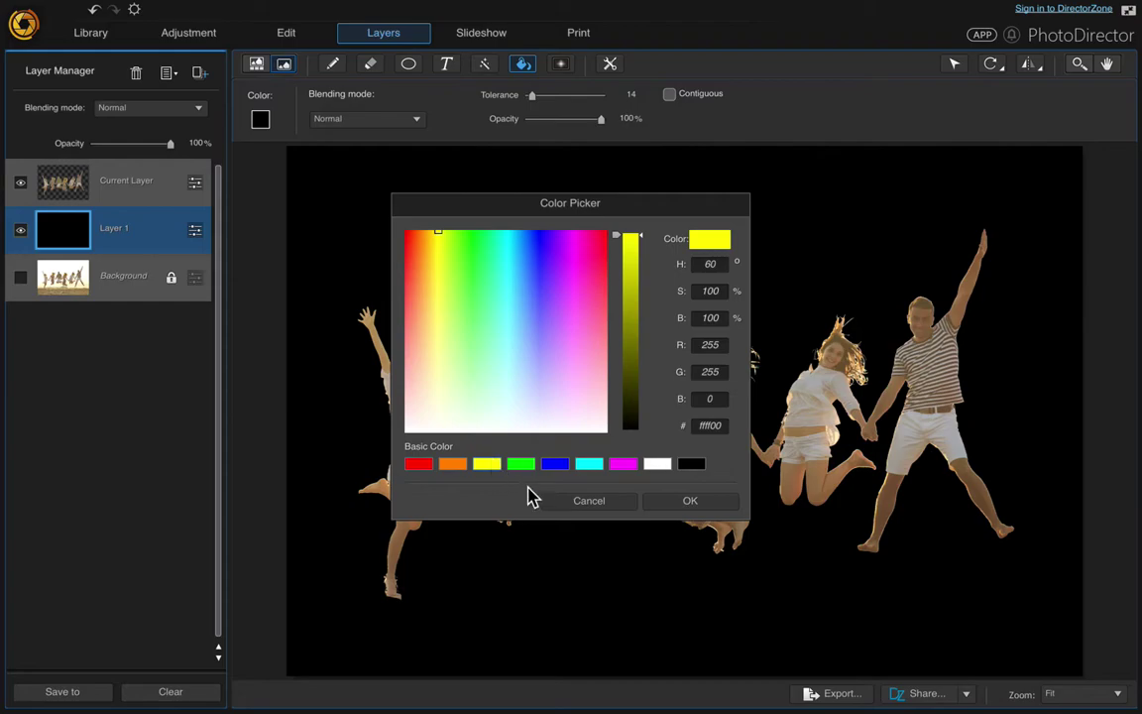
{"action": "left_click", "coordinate": [677, 501]}
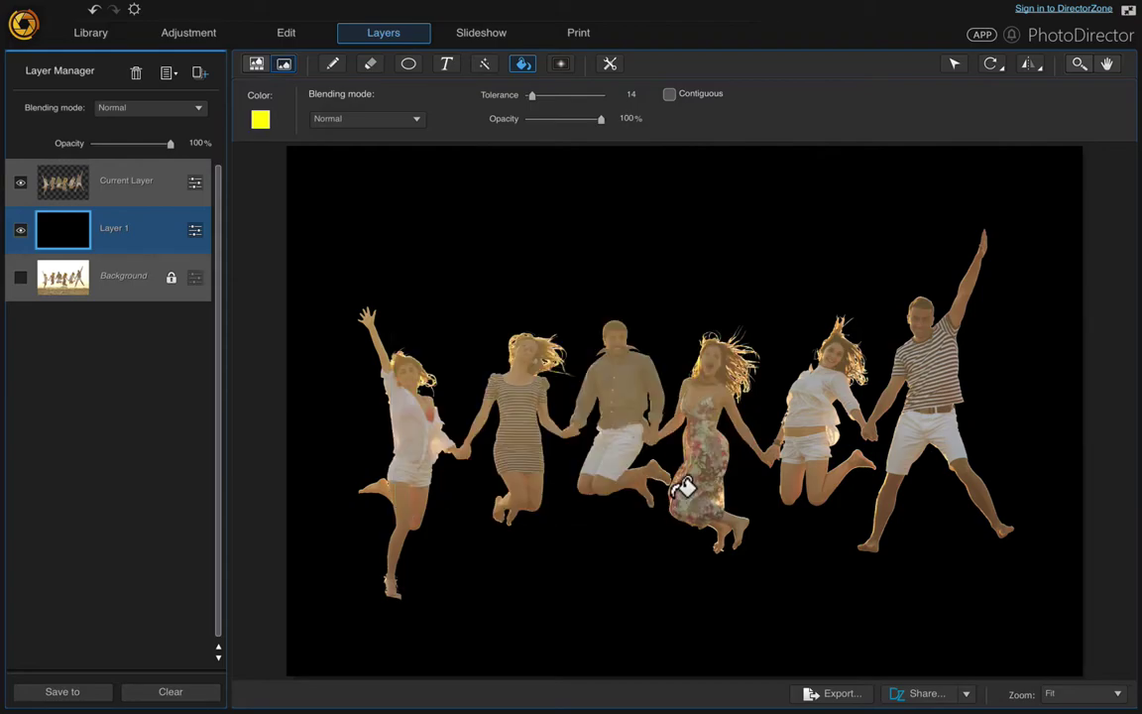
{"action": "left_click", "coordinate": [436, 239]}
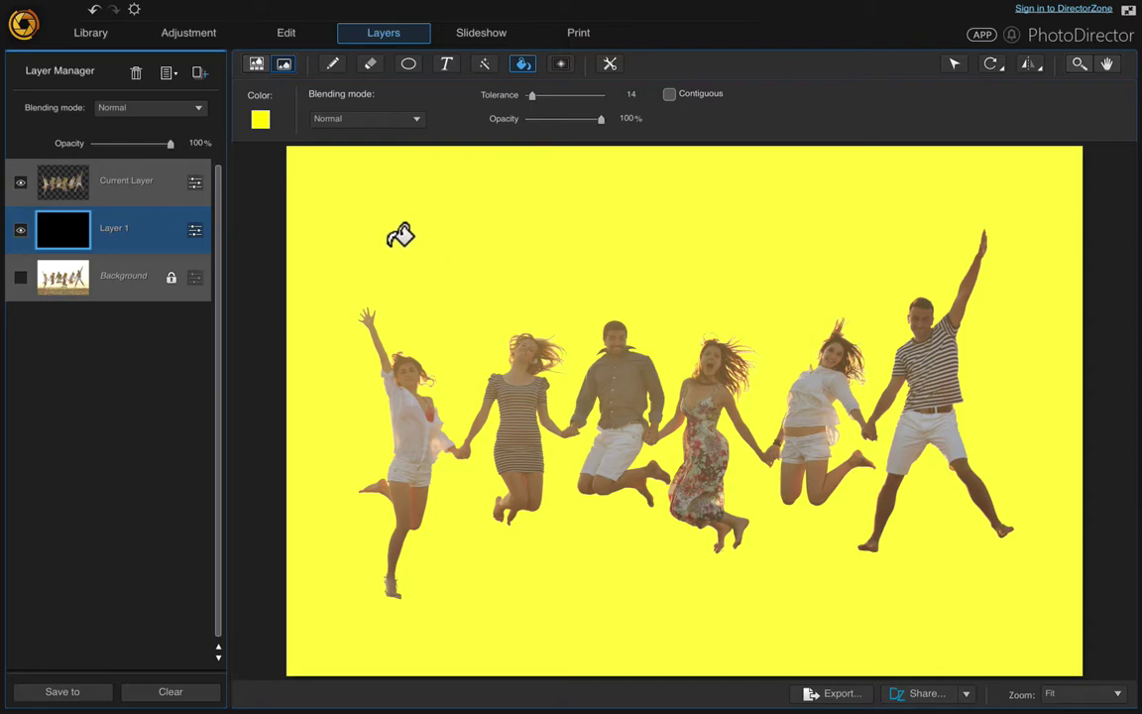
Step: Add the Ocean Dreaming express template above the cut-out people layer
{"action": "left_click", "coordinate": [141, 193]}
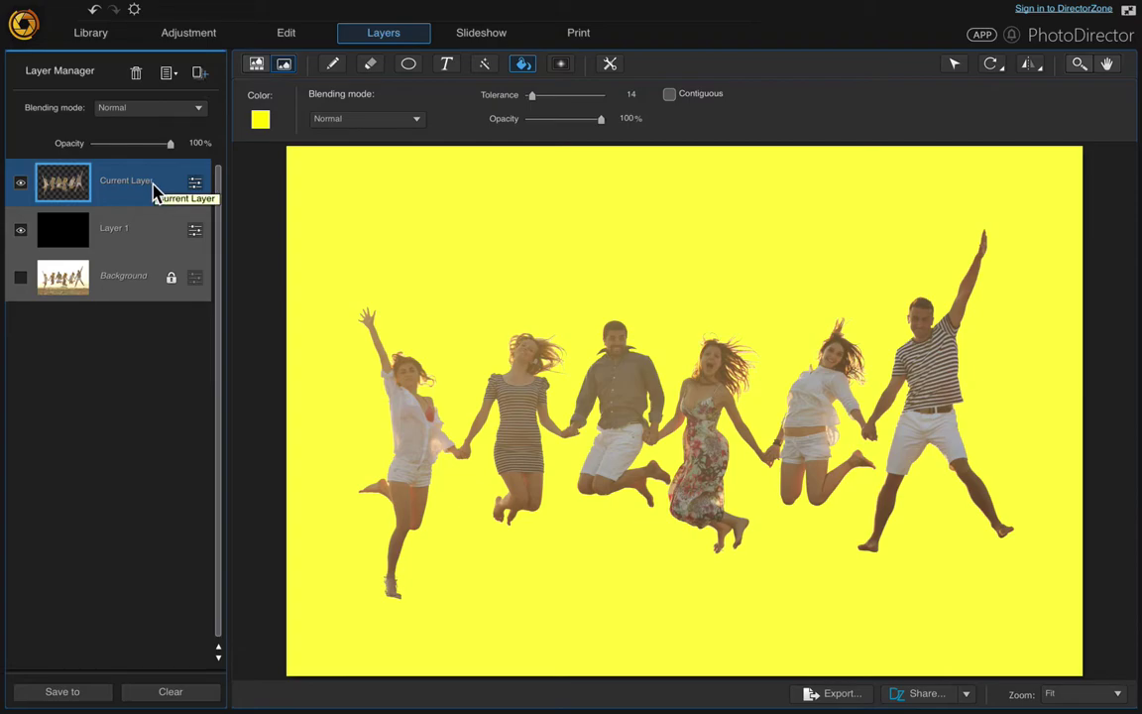
{"action": "left_click", "coordinate": [204, 78]}
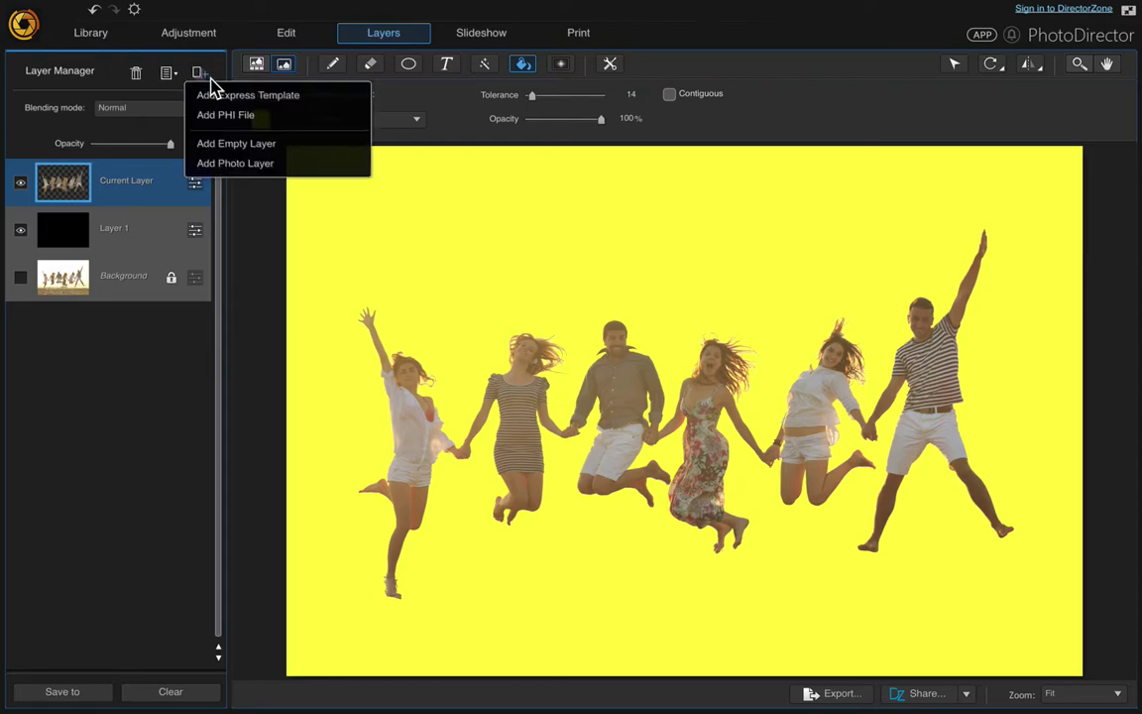
{"action": "left_click", "coordinate": [302, 101]}
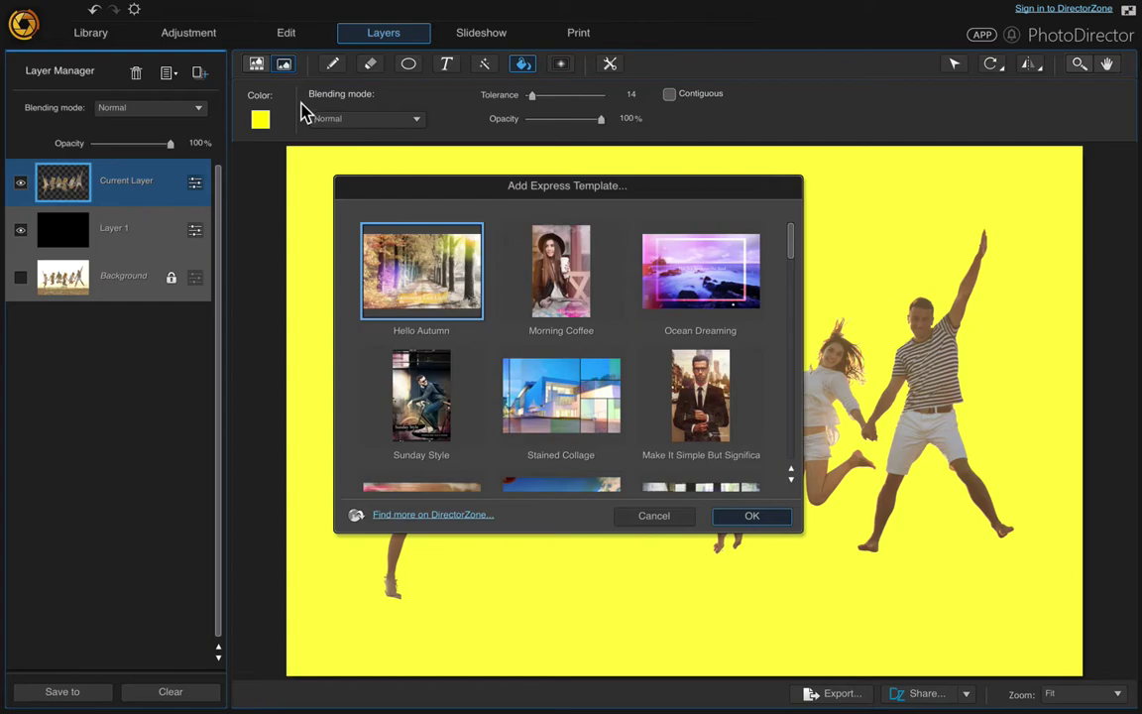
{"action": "double_click", "coordinate": [699, 280]}
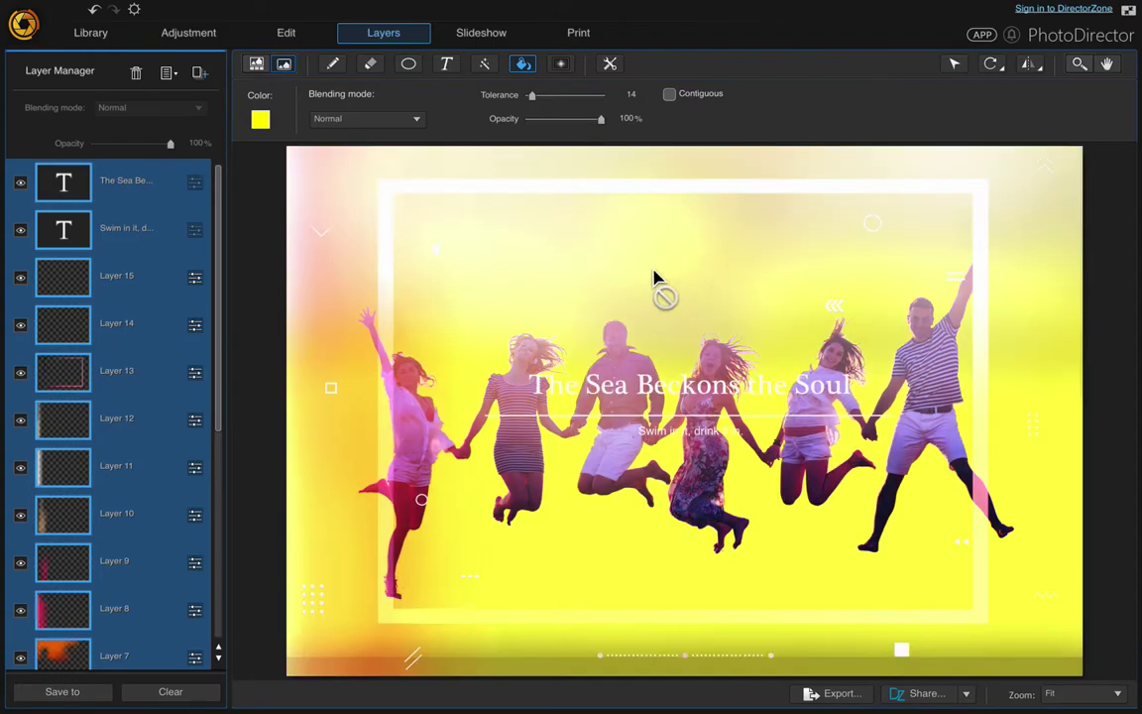
Step: Hide the template's two text layers, Layer 15 and Layer 14
{"action": "left_click", "coordinate": [21, 182]}
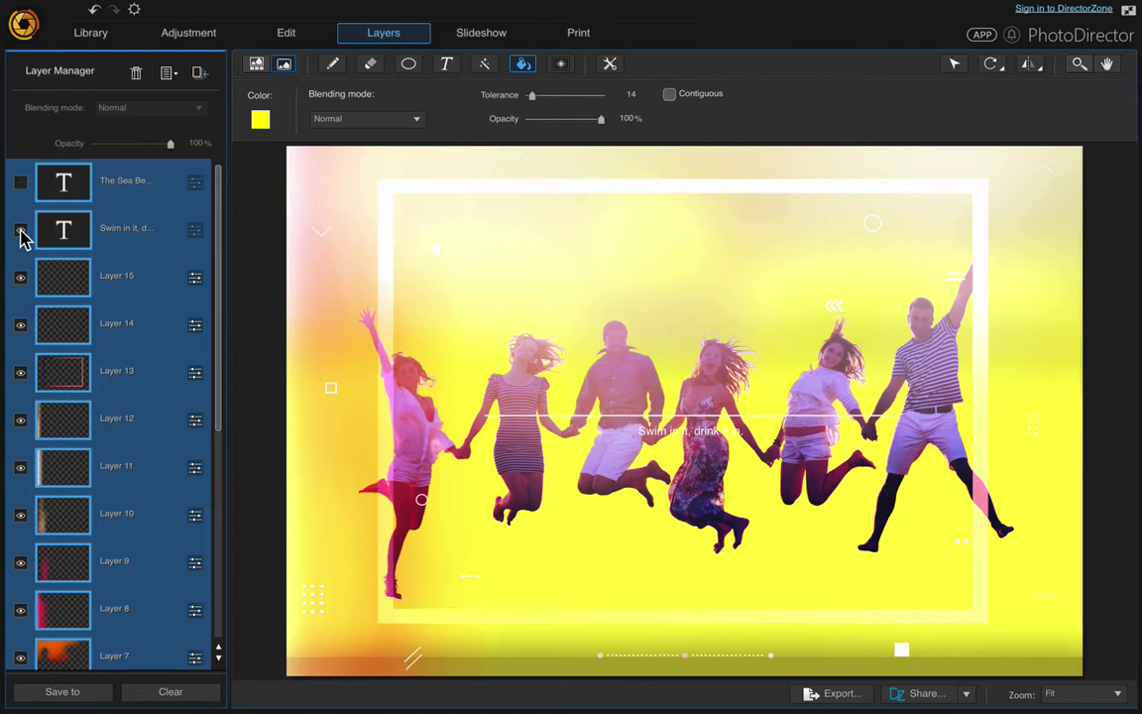
{"action": "left_click", "coordinate": [21, 230]}
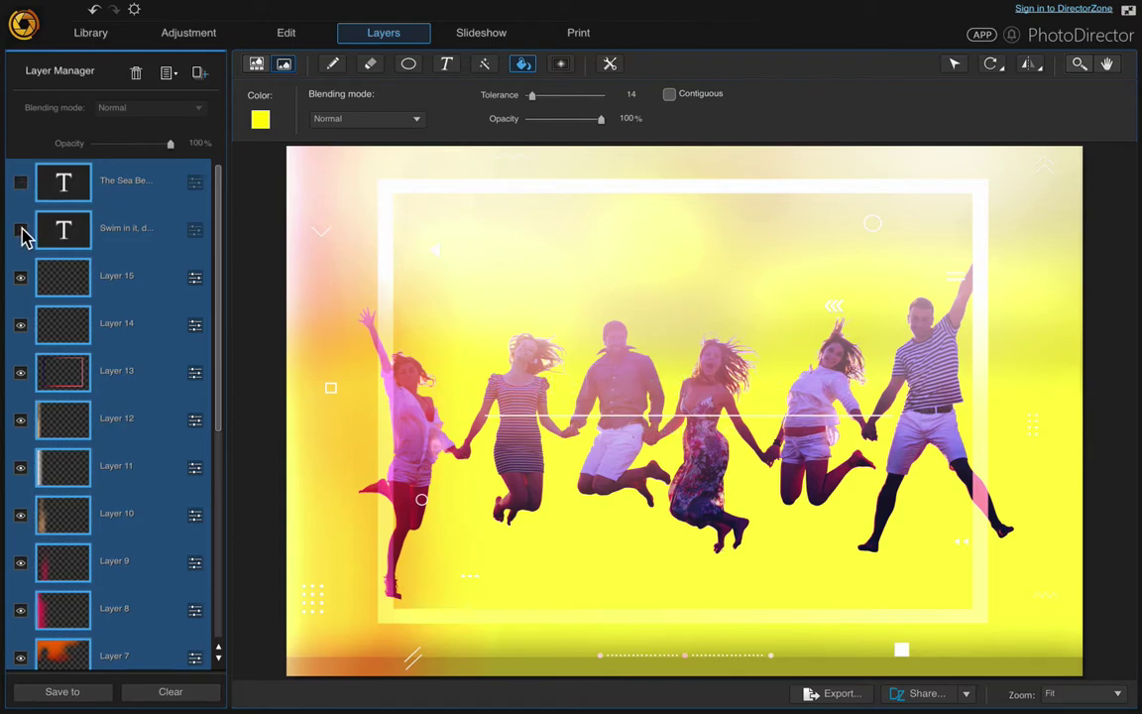
{"action": "left_click", "coordinate": [21, 278]}
{"action": "scroll", "coordinate": [28, 285], "scroll_direction": "down", "scroll_amount": 2}
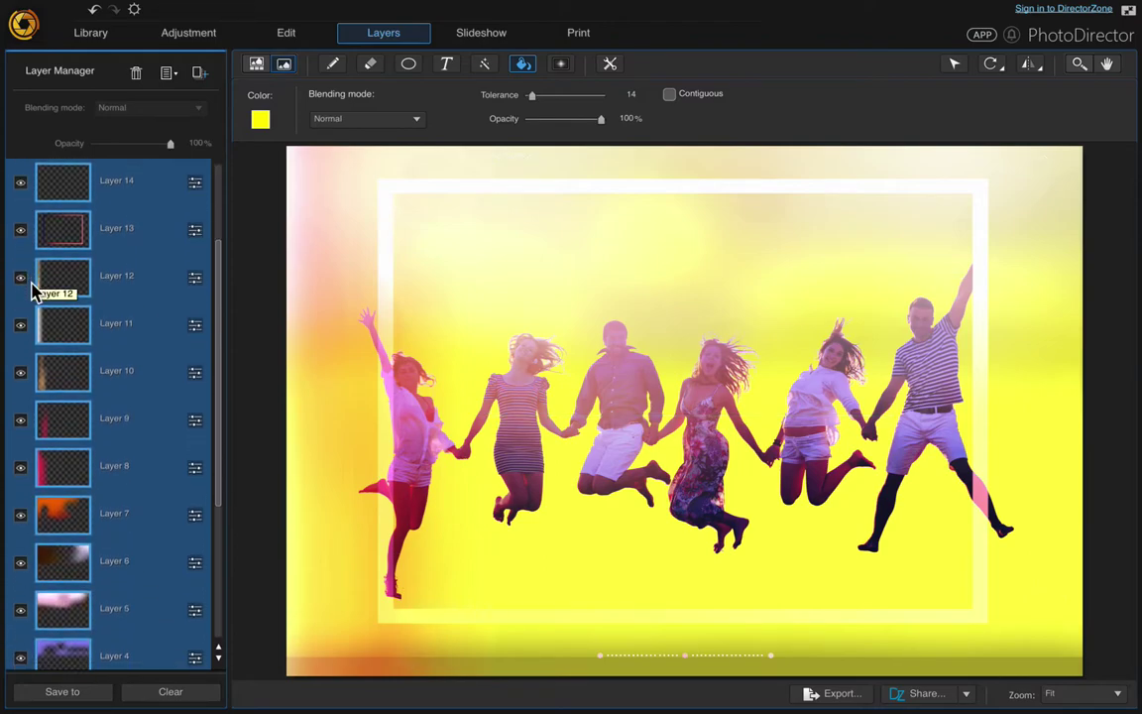
{"action": "scroll", "coordinate": [90, 302], "scroll_direction": "down", "scroll_amount": 3}
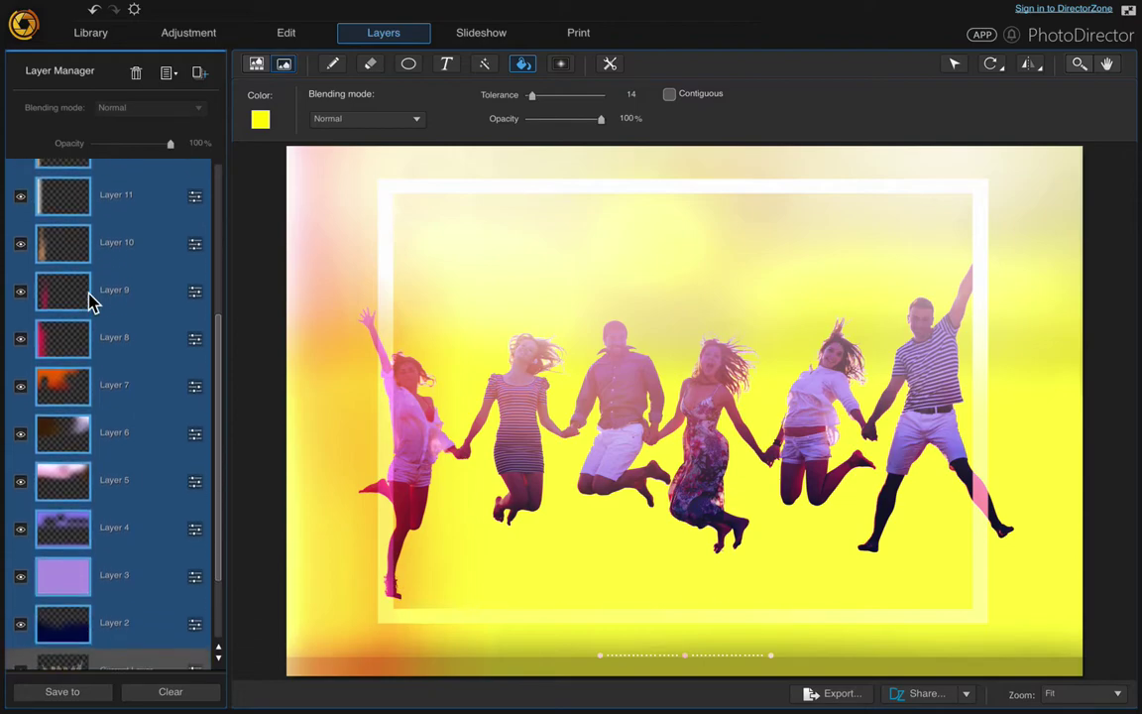
{"action": "scroll", "coordinate": [89, 302], "scroll_direction": "up", "scroll_amount": 6}
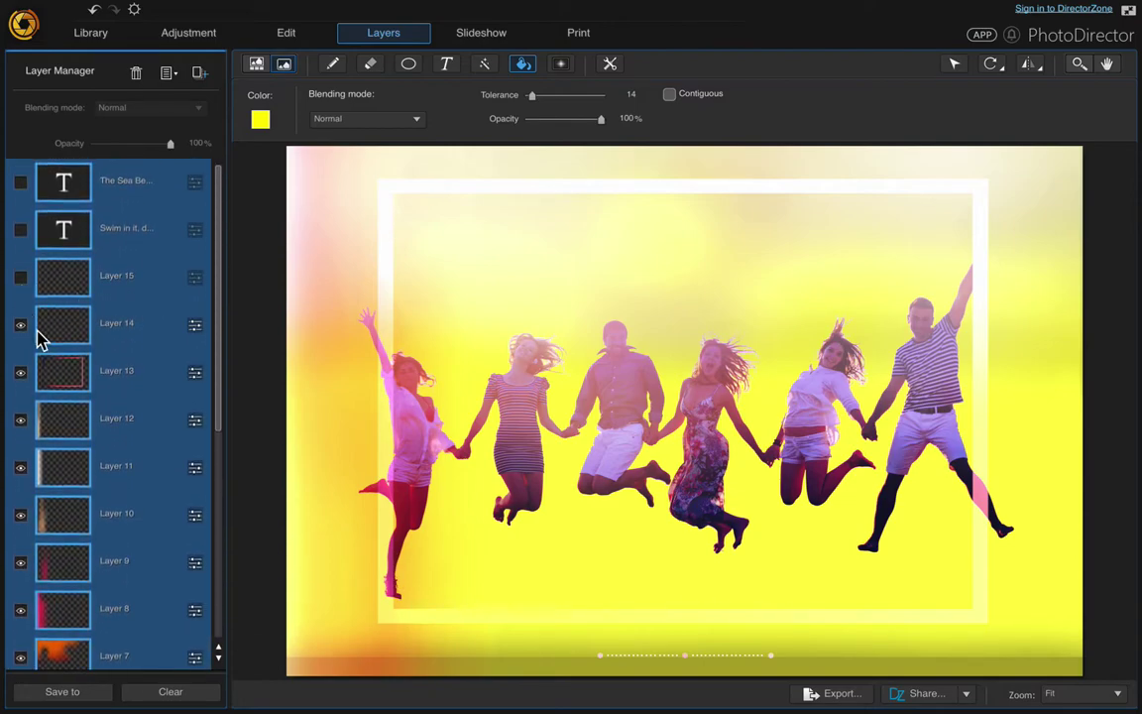
{"action": "left_click", "coordinate": [21, 326]}
Step: Delete the four hidden template layers: both text layers, Layer 15 and Layer 14
{"action": "left_click", "coordinate": [140, 185]}
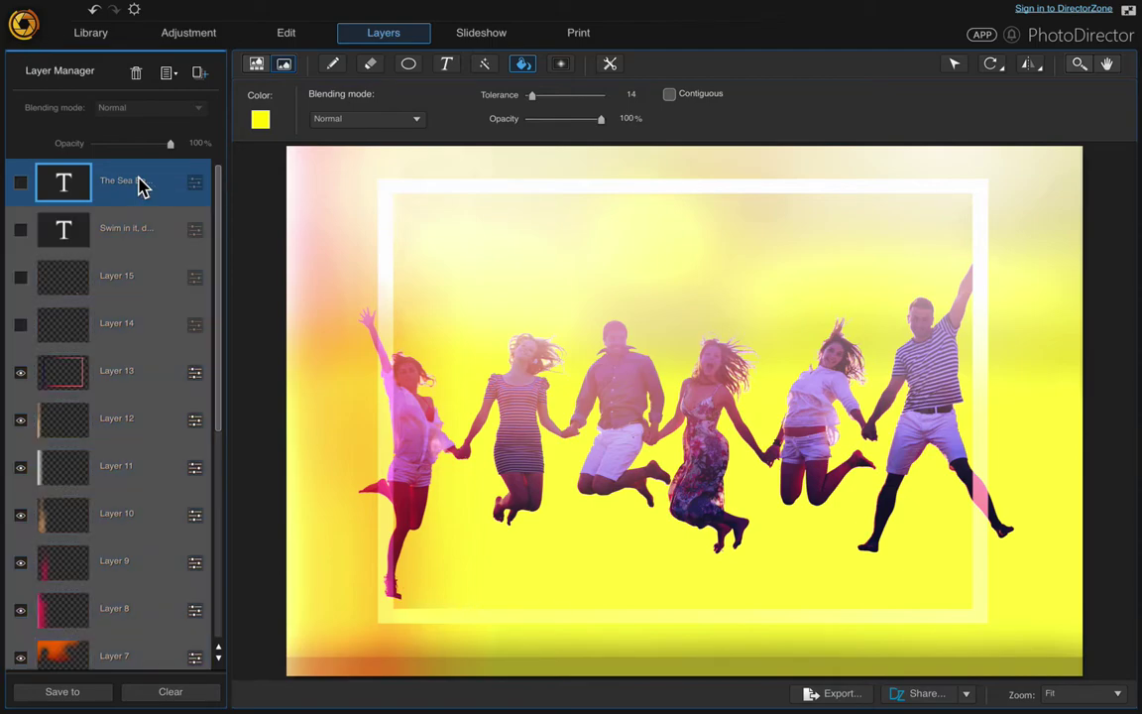
{"action": "left_click", "coordinate": [123, 236], "text": "ctrl"}
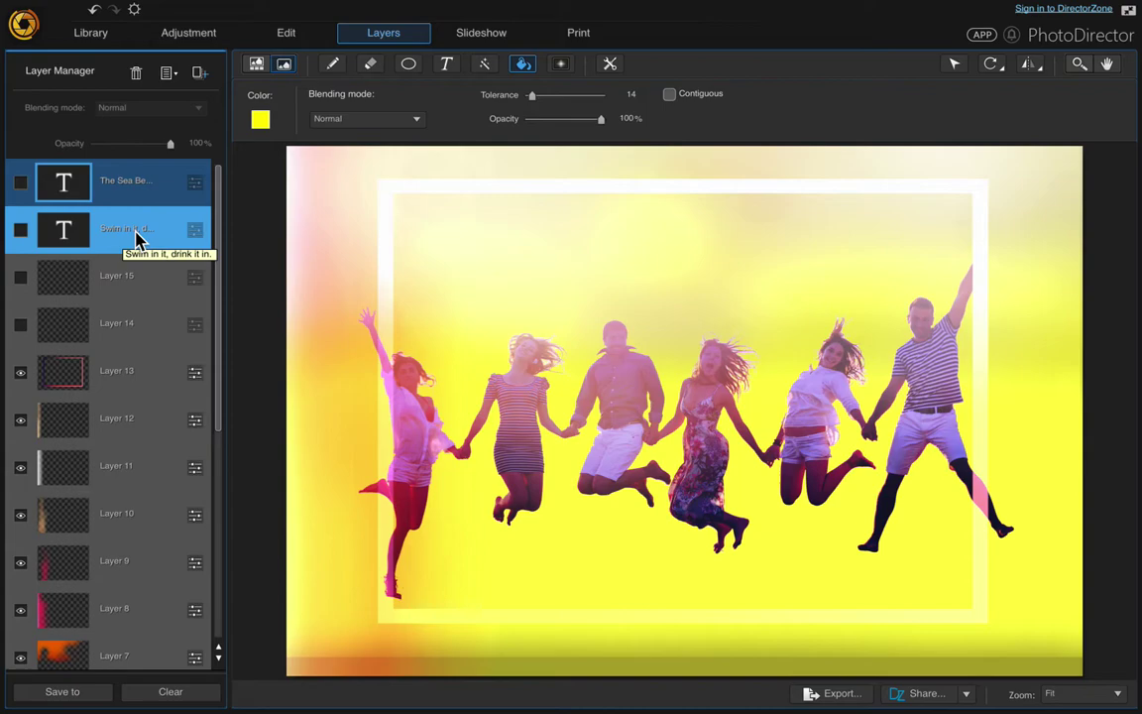
{"action": "left_click", "coordinate": [135, 279], "text": "ctrl"}
{"action": "left_click", "coordinate": [135, 330], "text": "ctrl"}
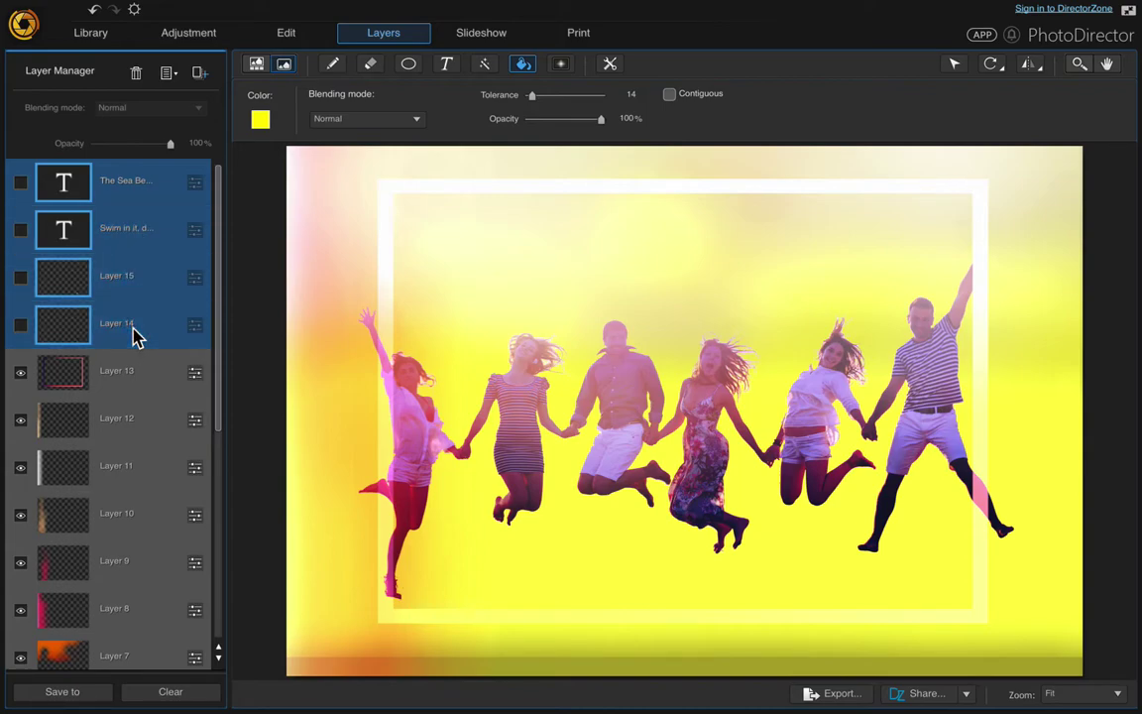
{"action": "right_click", "coordinate": [137, 238]}
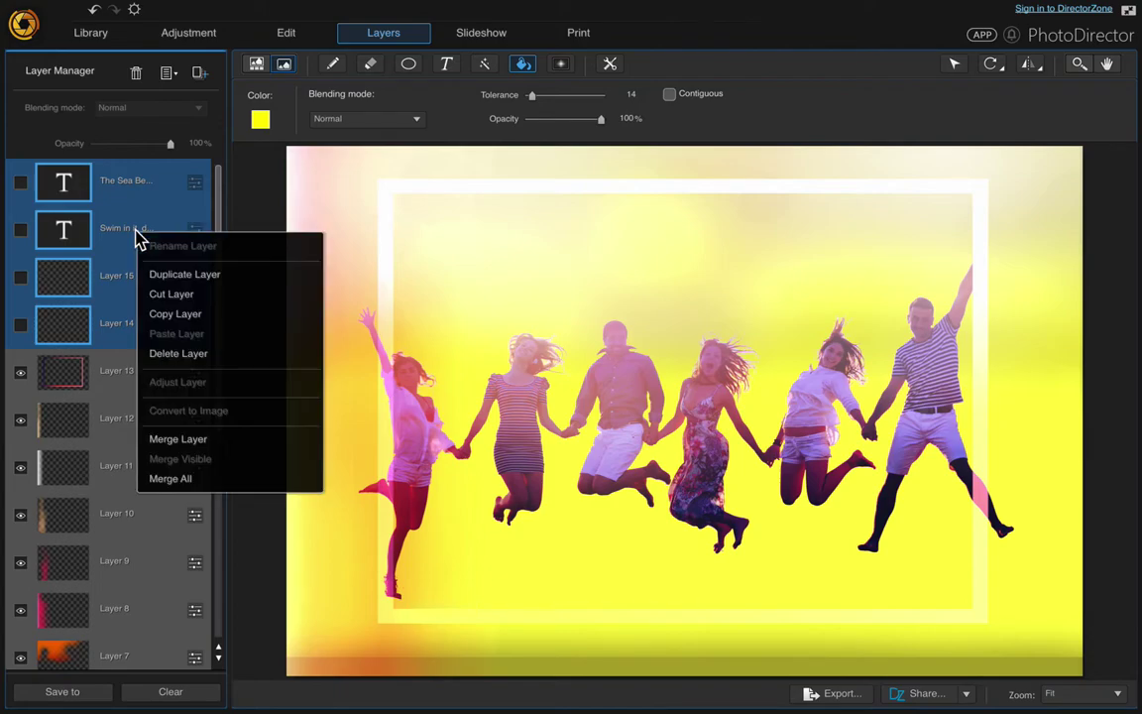
{"action": "scroll", "coordinate": [139, 238], "scroll_direction": "down", "scroll_amount": 1}
{"action": "left_click", "coordinate": [170, 355]}
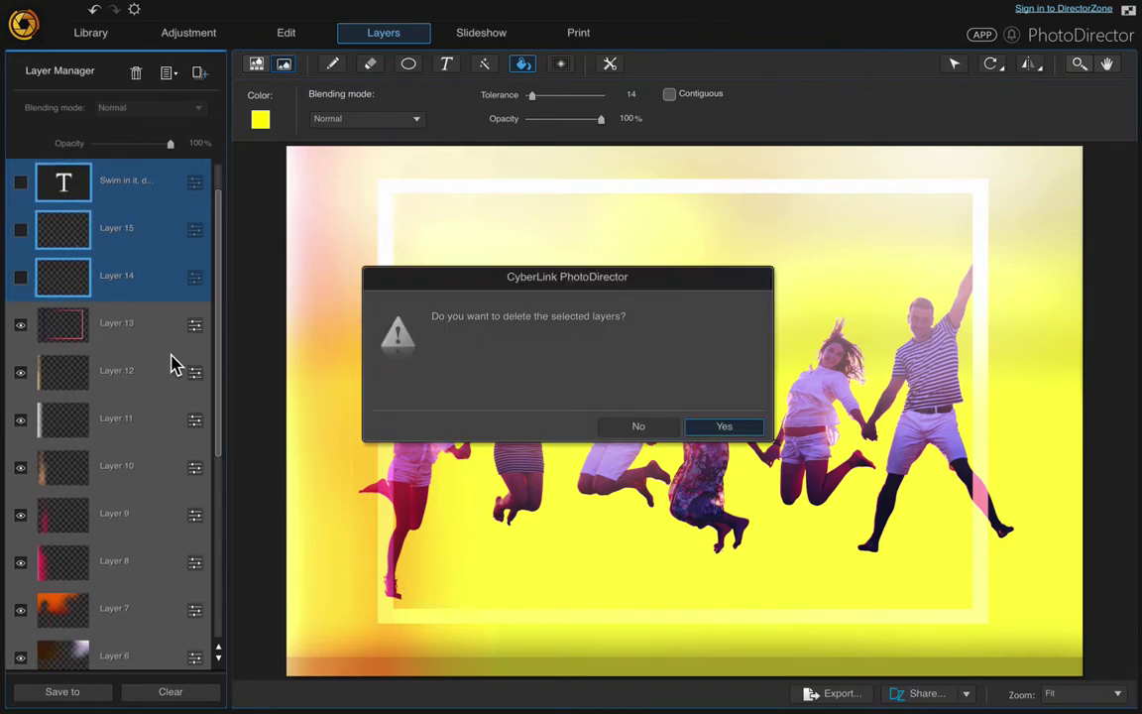
{"action": "left_click", "coordinate": [732, 430]}
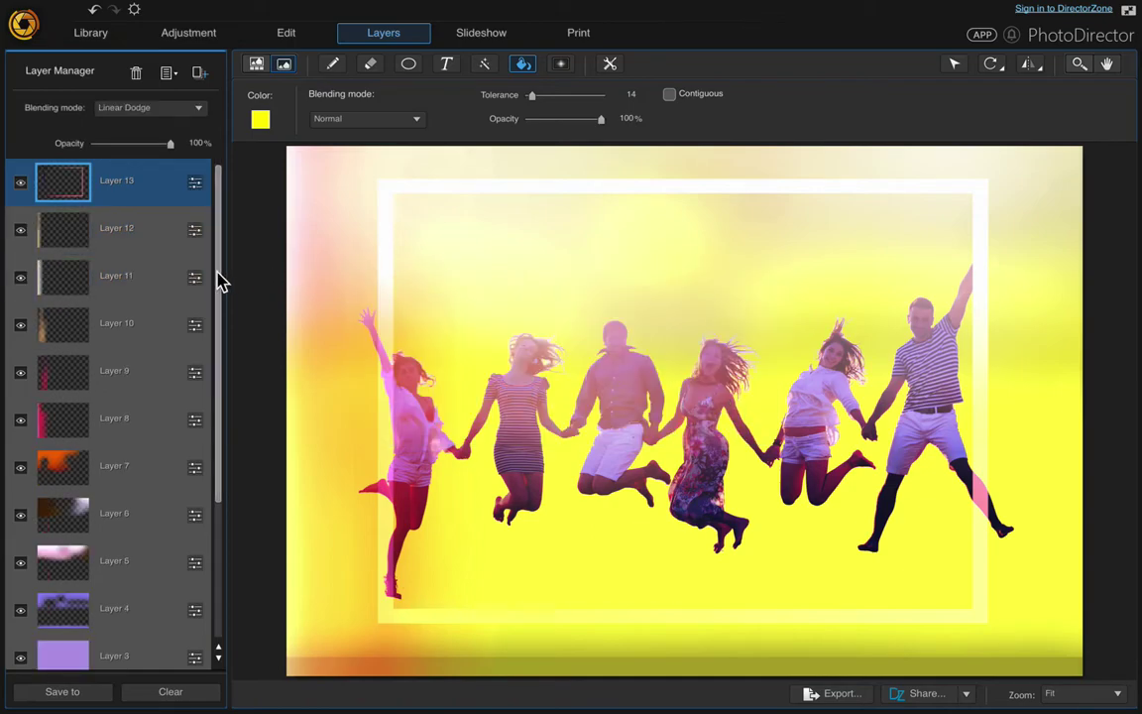
Step: Move the cut-out people layer (Current Layer) to the top of the layer stack, above Layer 13
{"action": "left_click_drag", "start_coordinate": [220, 282], "coordinate": [226, 448]}
{"action": "left_click", "coordinate": [151, 554]}
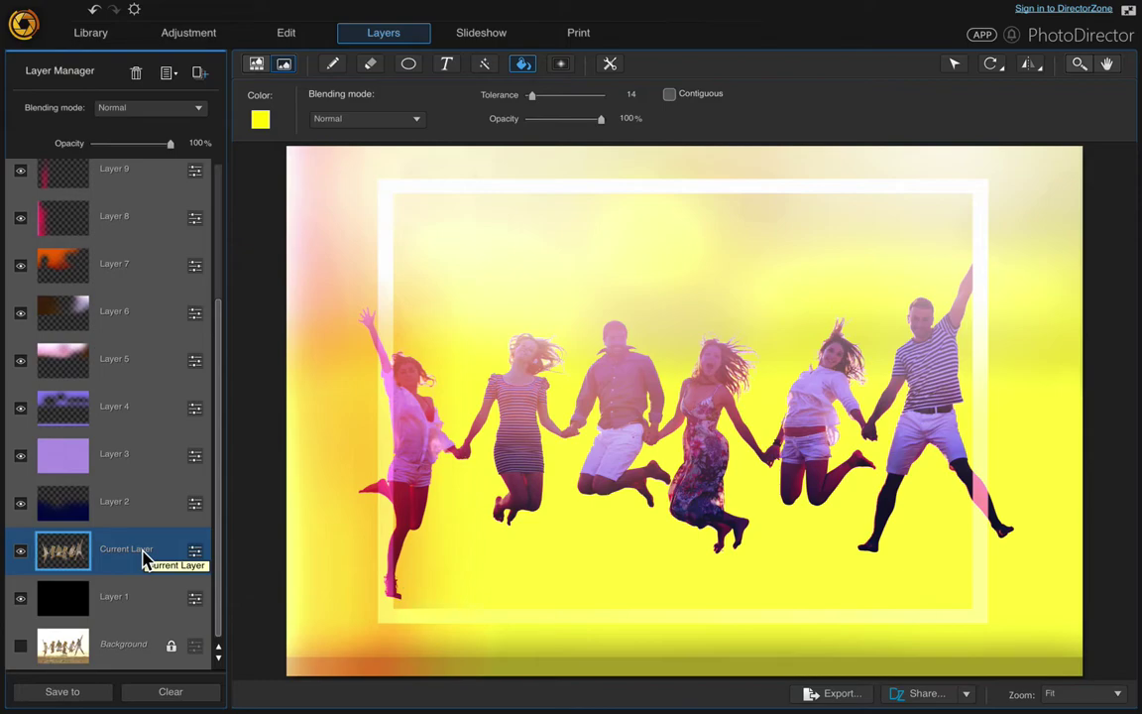
{"action": "left_click_drag", "start_coordinate": [138, 561], "coordinate": [149, 189]}
{"action": "left_click_drag", "start_coordinate": [137, 236], "coordinate": [152, 174]}
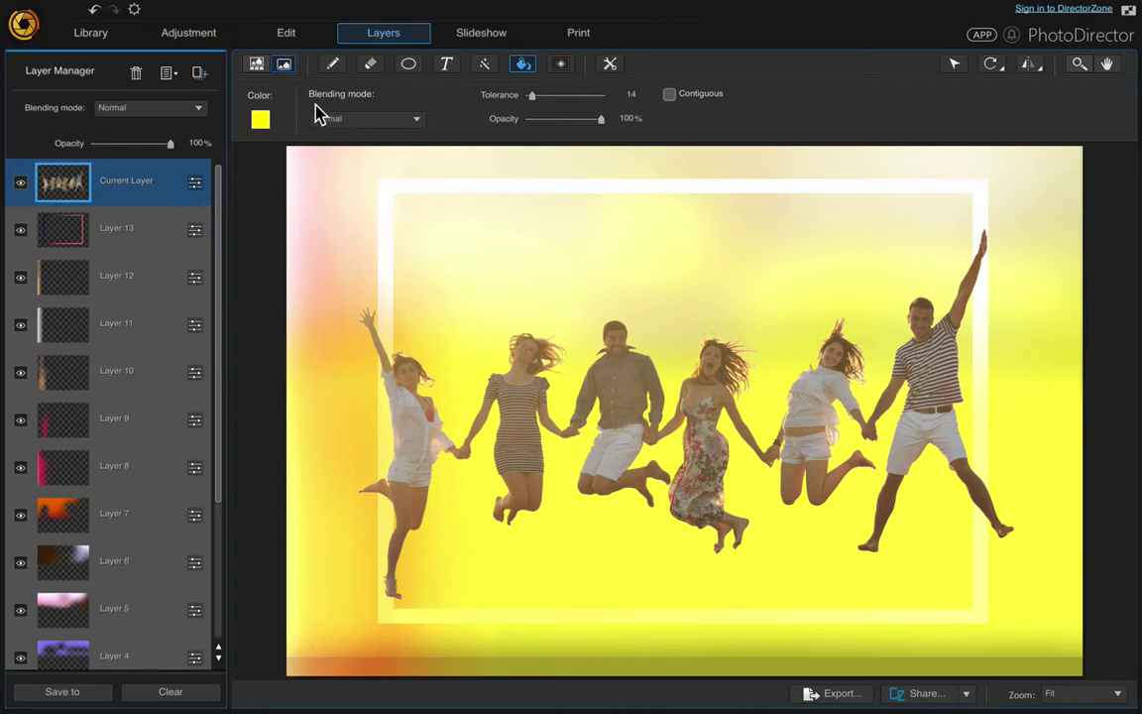
Step: Add the text "Celebrate!" above the people and set its font size to 500 px
{"action": "left_click", "coordinate": [451, 66]}
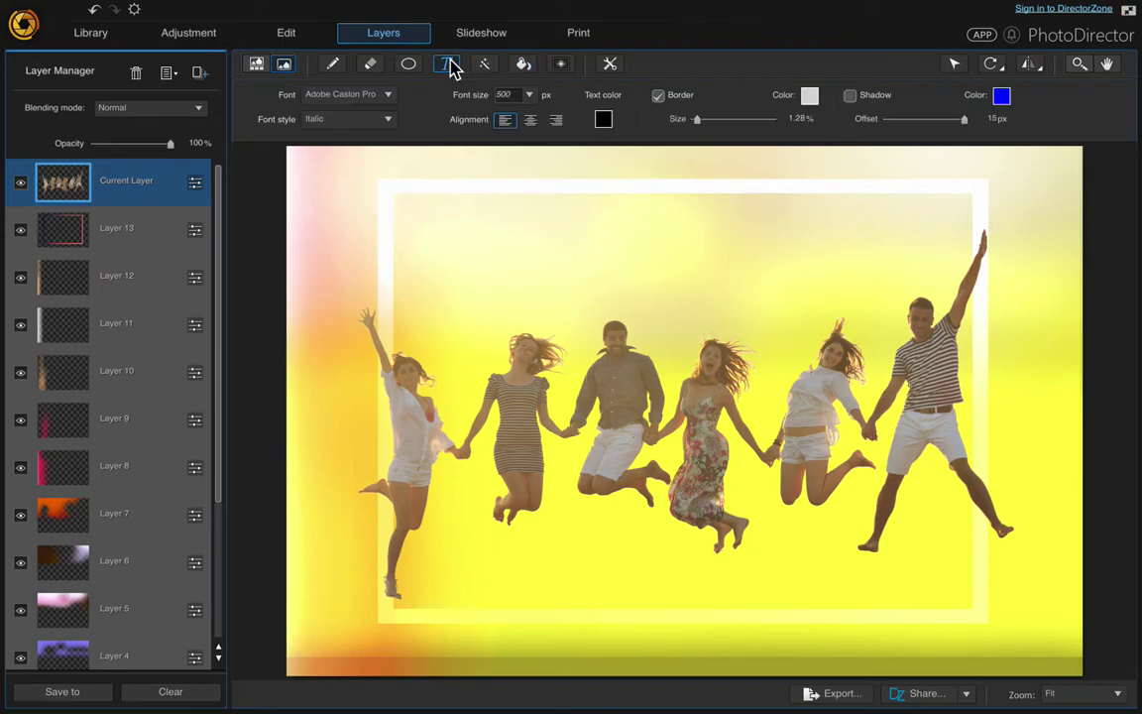
{"action": "left_click", "coordinate": [535, 230]}
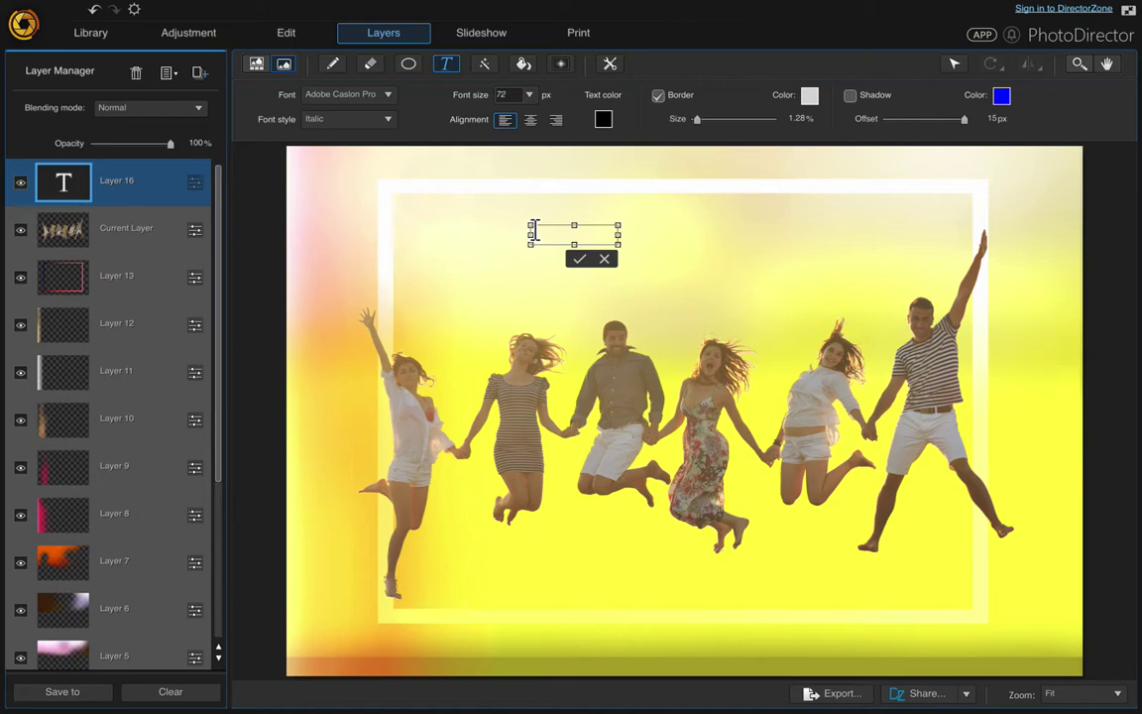
{"action": "type", "text": "Crlebrate!"}
{"action": "left_click_drag", "start_coordinate": [532, 234], "coordinate": [599, 234]}
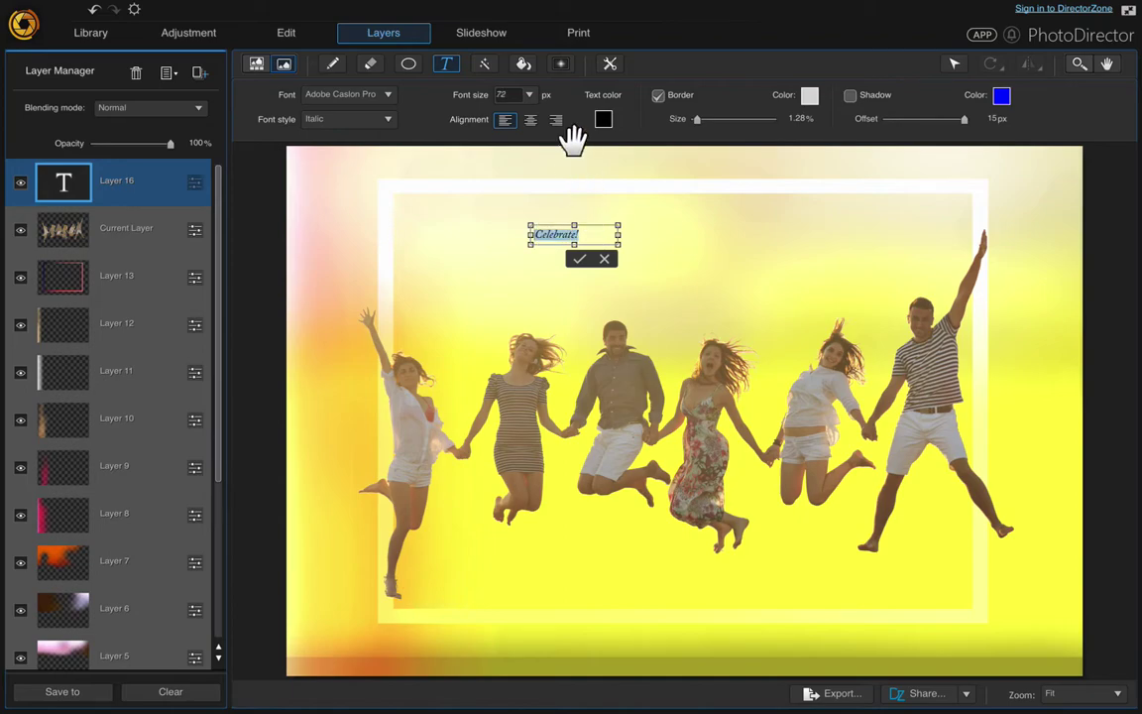
{"action": "left_click", "coordinate": [530, 95]}
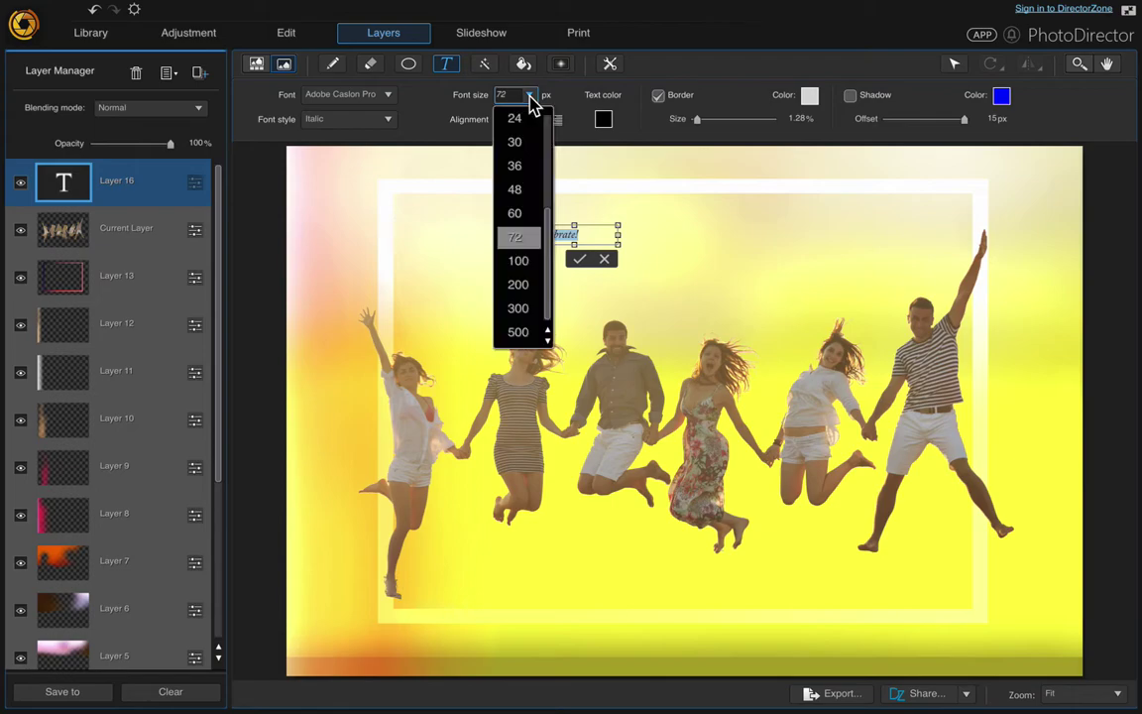
{"action": "left_click", "coordinate": [524, 332]}
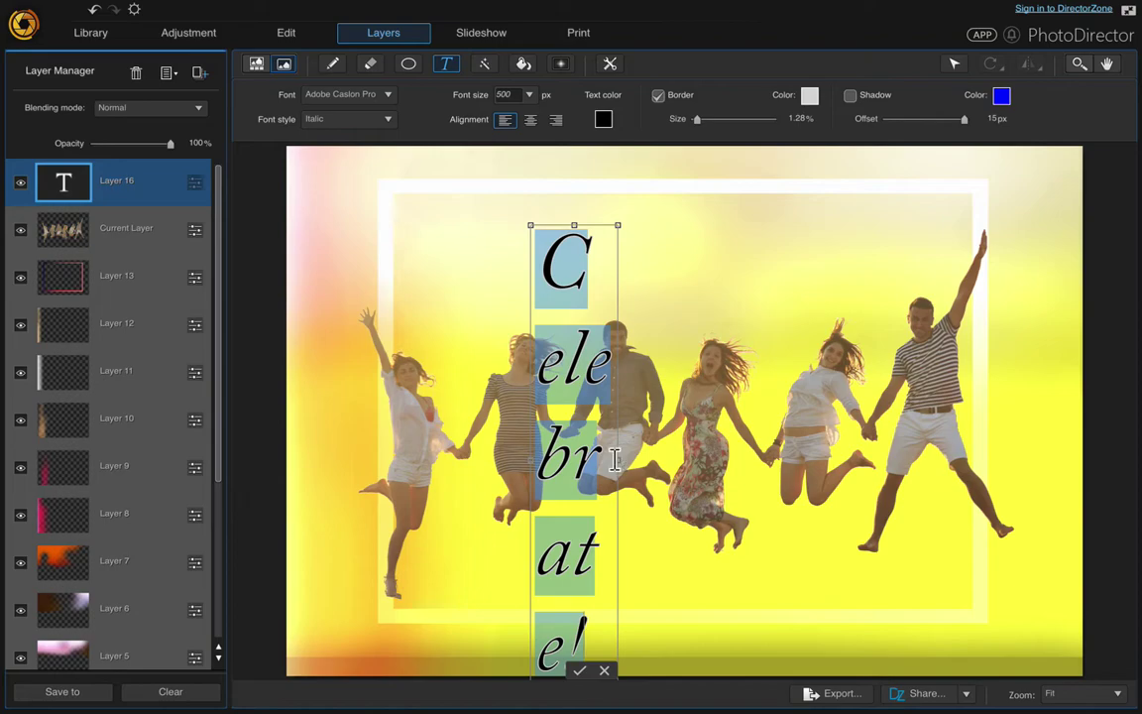
Step: Widen the text box so "Celebrate!" fits on one line and move the text slightly up
{"action": "left_click_drag", "start_coordinate": [618, 458], "coordinate": [934, 446]}
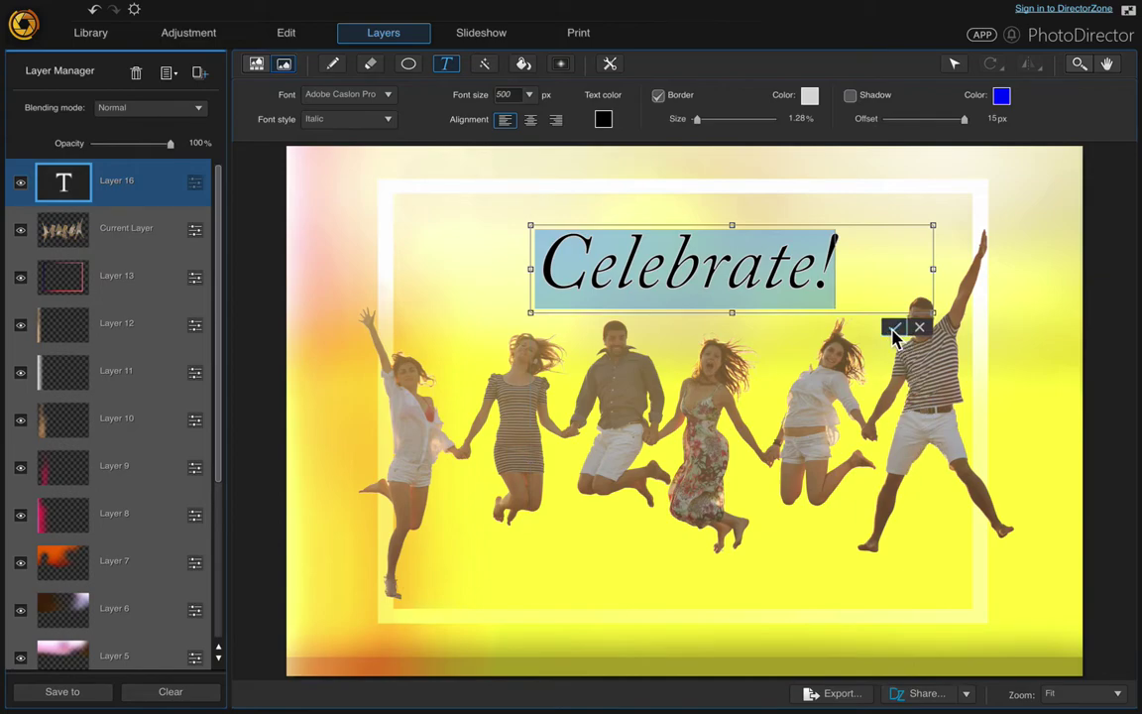
{"action": "left_click", "coordinate": [898, 329]}
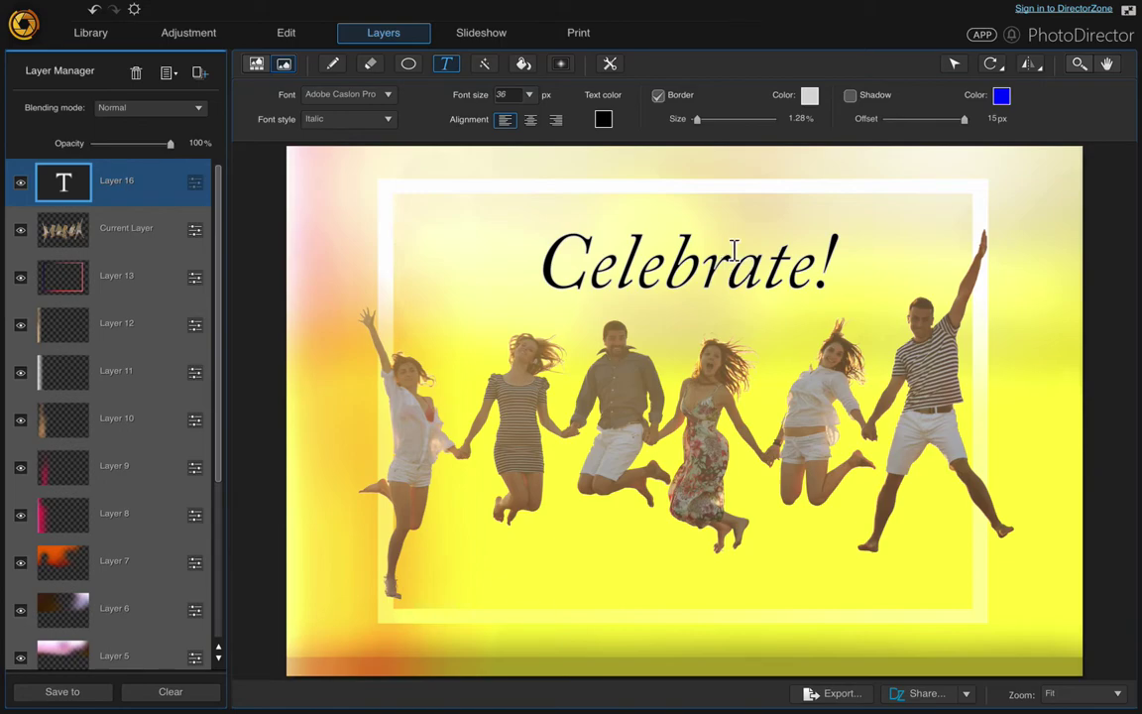
{"action": "left_click", "coordinate": [954, 66]}
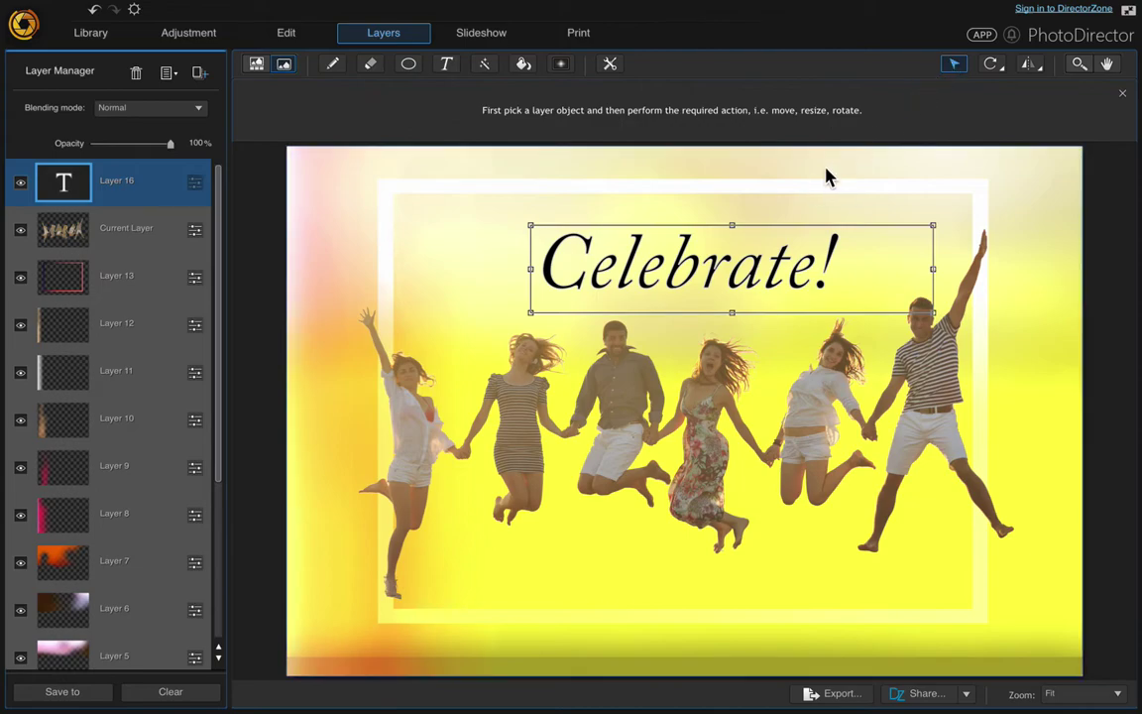
{"action": "left_click_drag", "start_coordinate": [589, 250], "coordinate": [592, 238]}
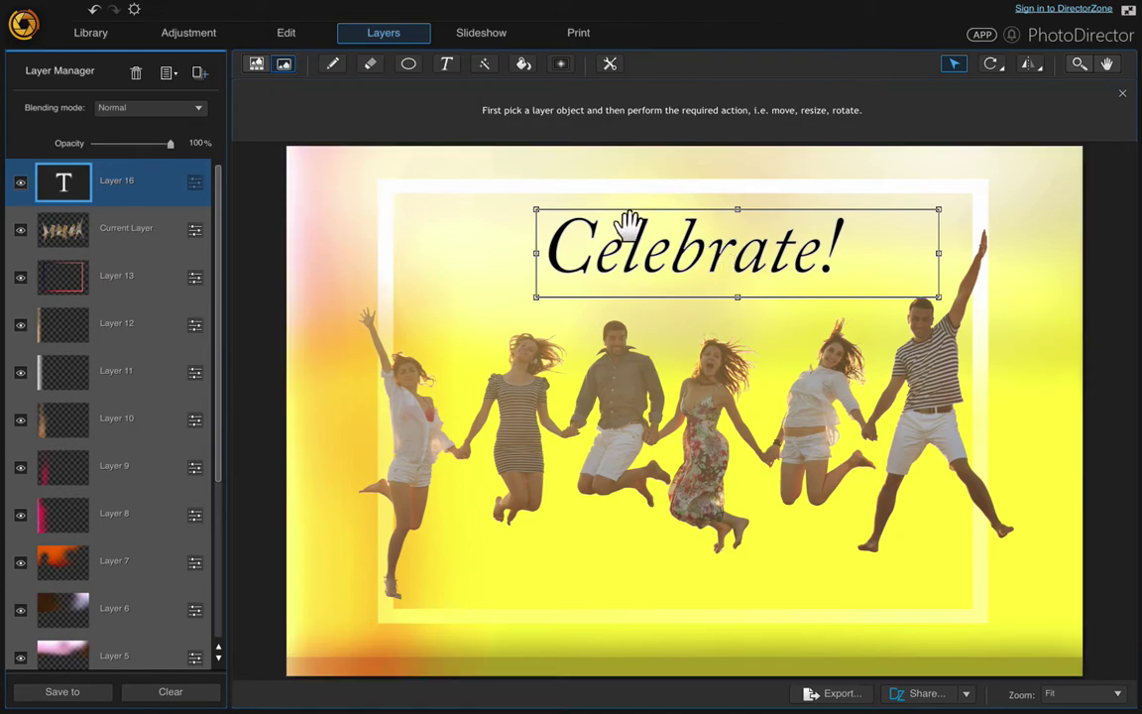
Step: Try the blue shadow on the "Celebrate!" text and turn it off again
{"action": "left_click", "coordinate": [447, 65]}
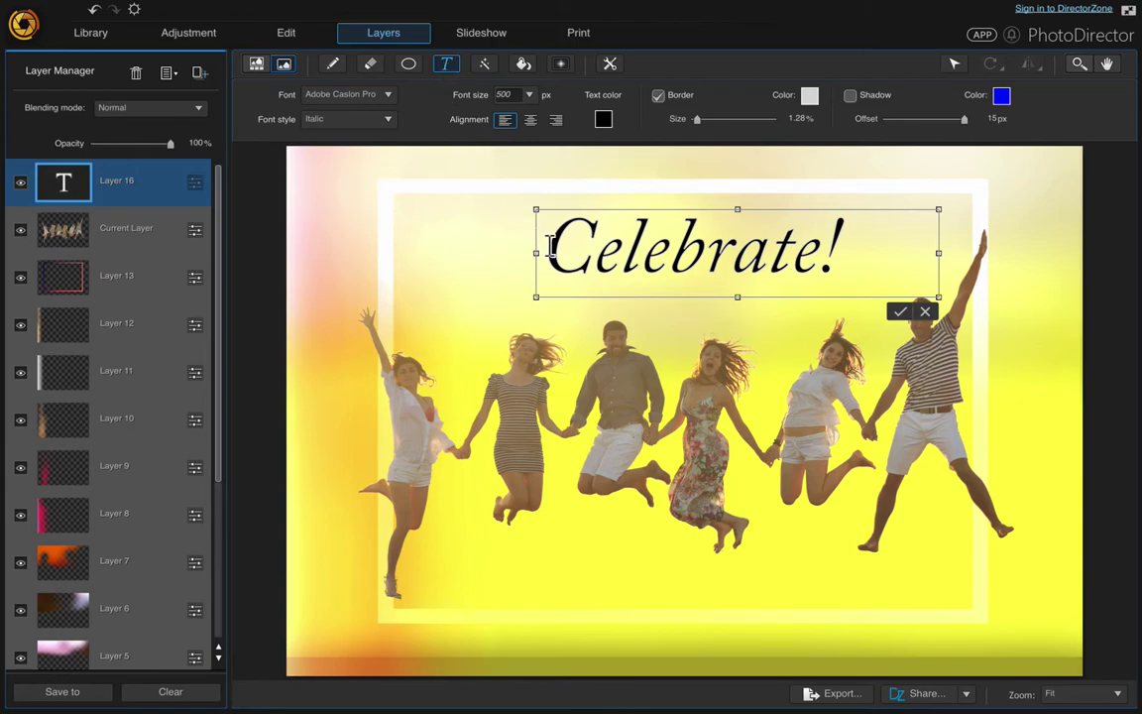
{"action": "left_click_drag", "start_coordinate": [543, 248], "coordinate": [910, 268]}
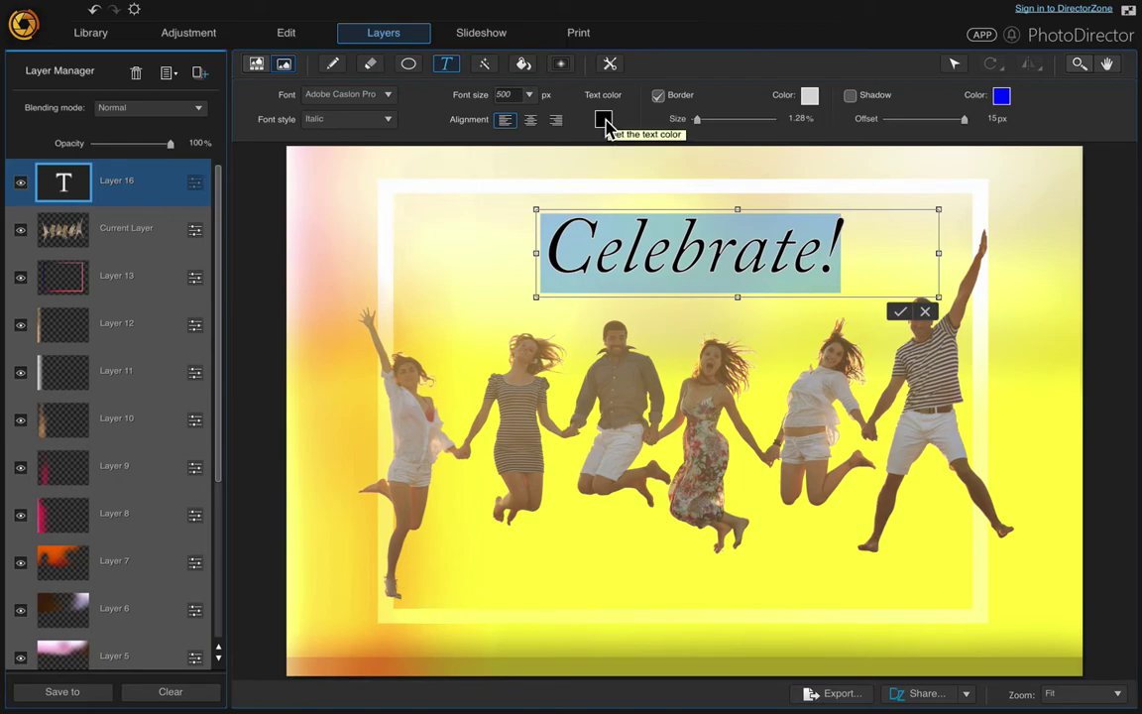
{"action": "left_click", "coordinate": [659, 97]}
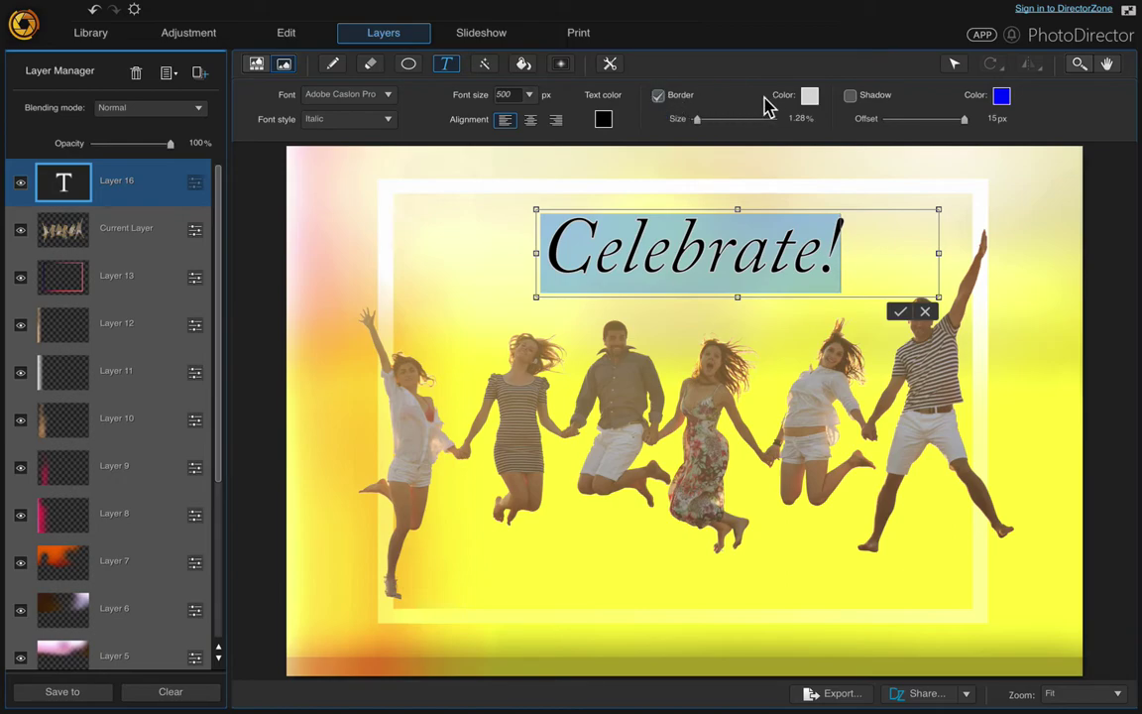
{"action": "left_click", "coordinate": [851, 96]}
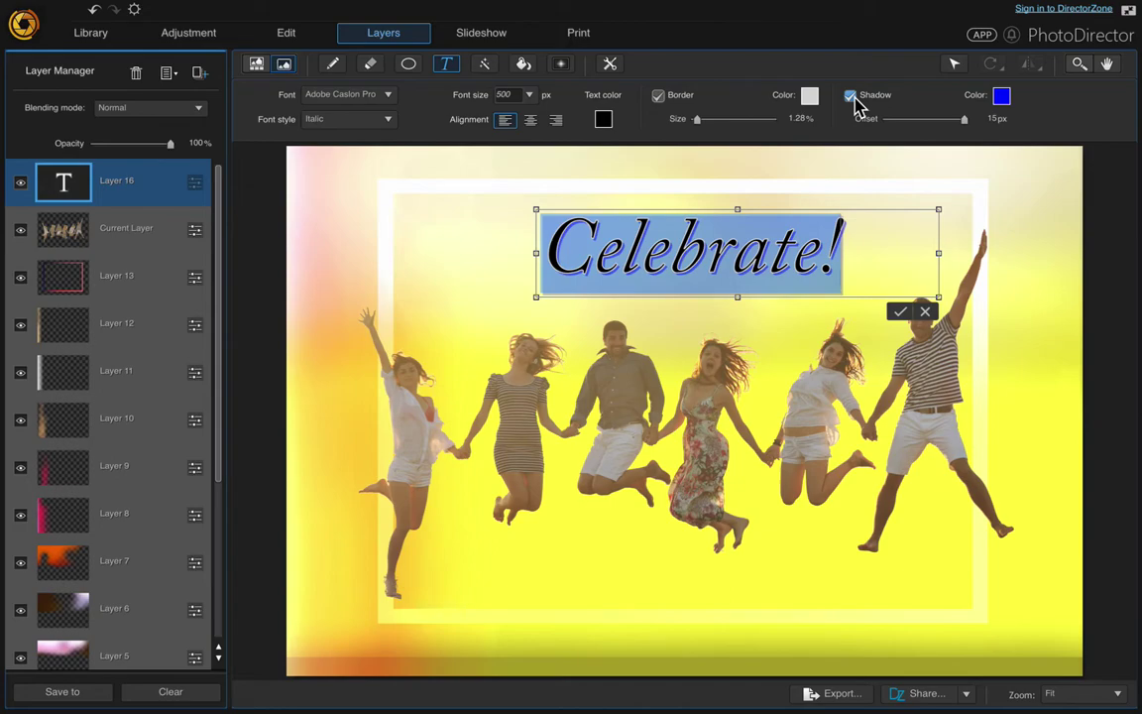
{"action": "left_click", "coordinate": [853, 98]}
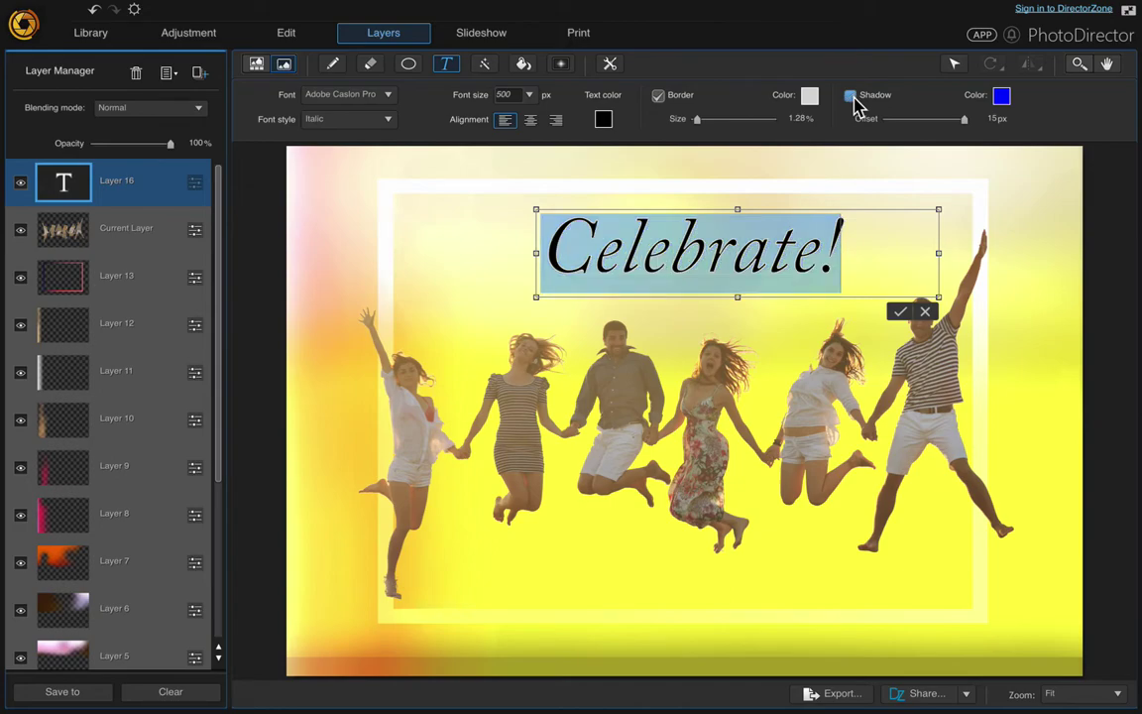
{"action": "left_click", "coordinate": [900, 315]}
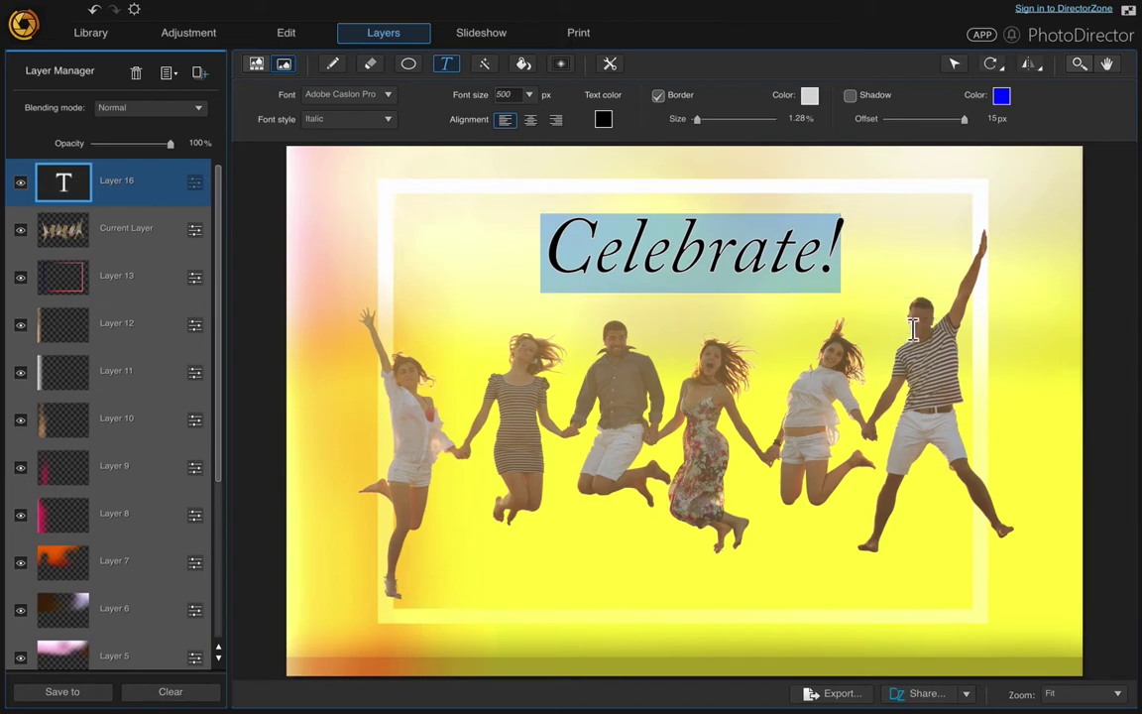
{"action": "left_click", "coordinate": [296, 254]}
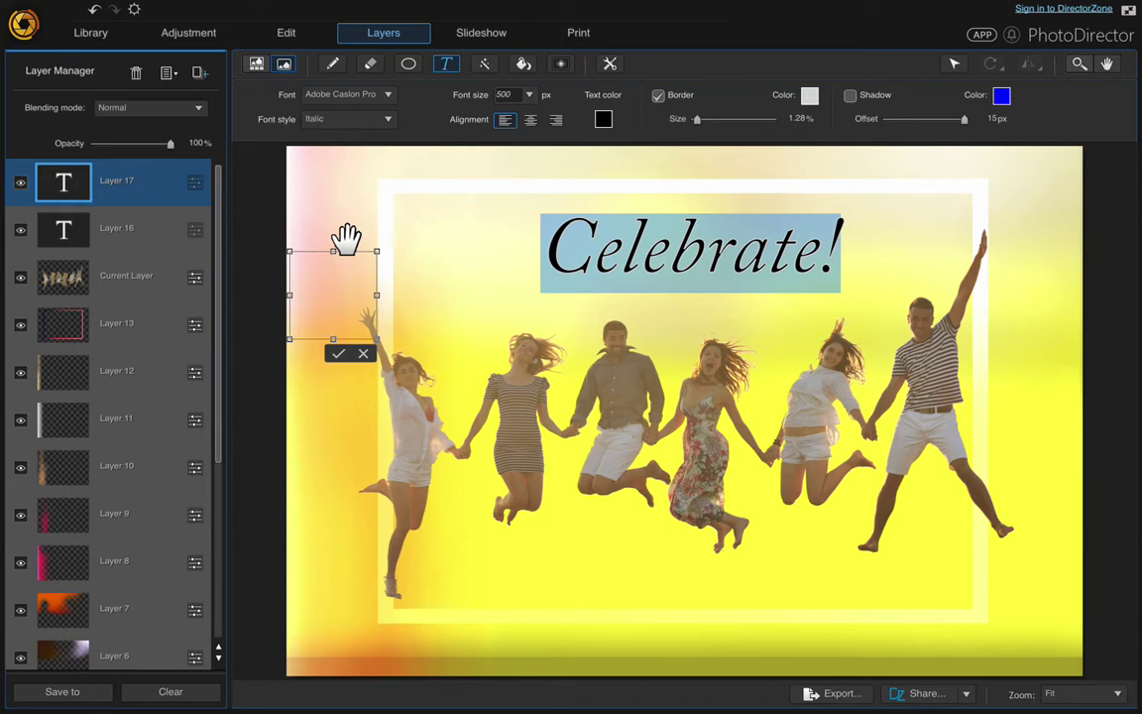
{"action": "left_click", "coordinate": [364, 354]}
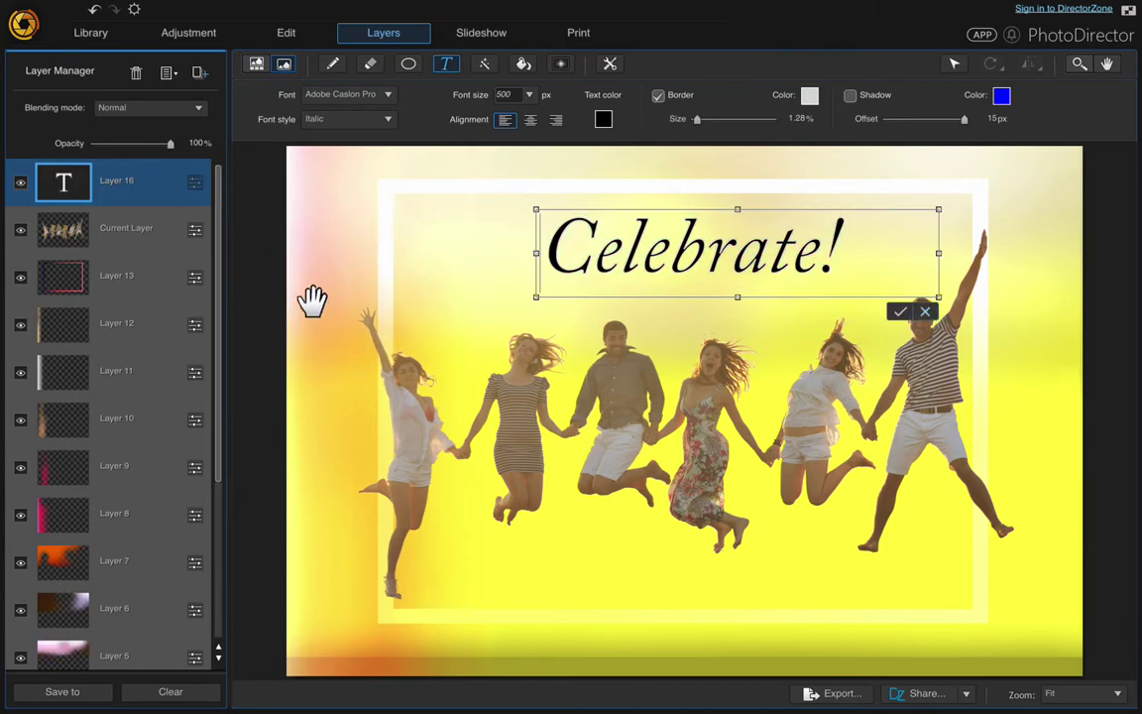
{"action": "left_click", "coordinate": [904, 313]}
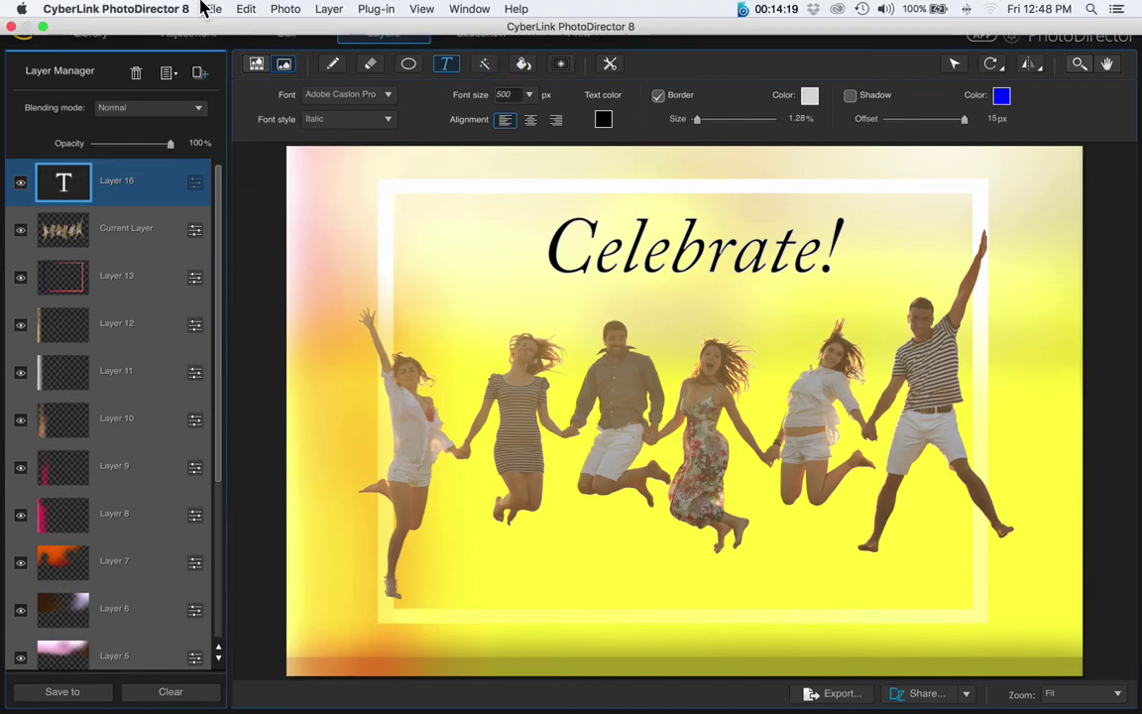
Step: Try switching to the Library and cancel the request to save the changes in a virtual copy
{"action": "left_click", "coordinate": [206, 9]}
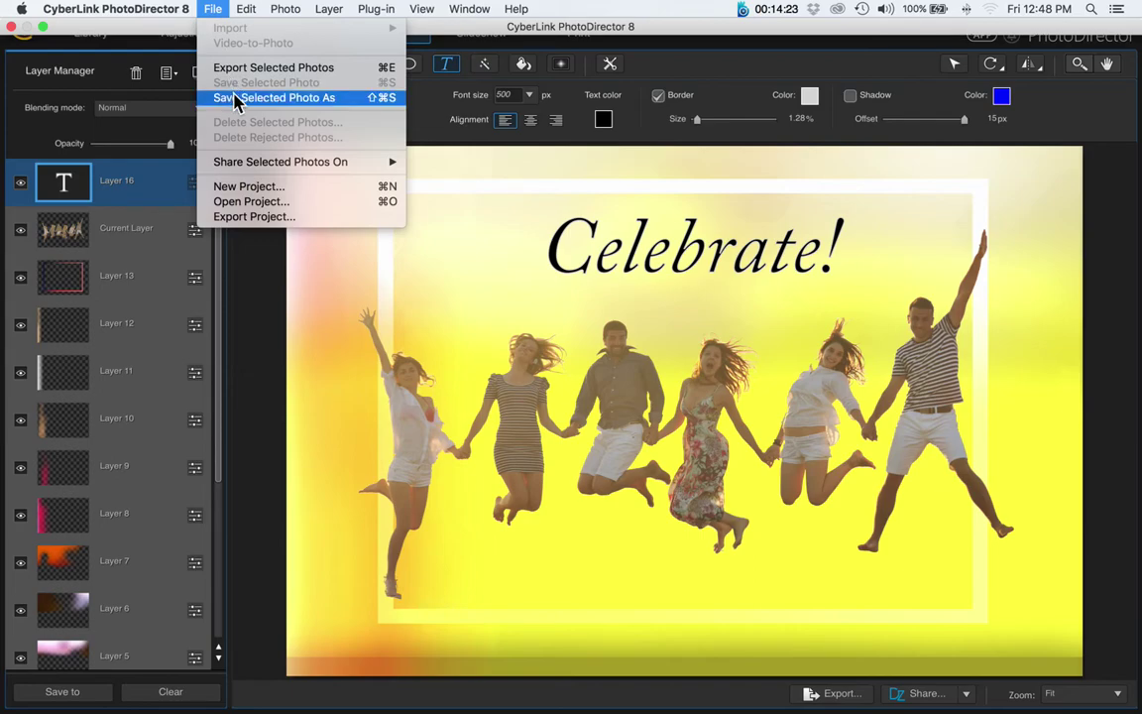
{"action": "left_click", "coordinate": [254, 263]}
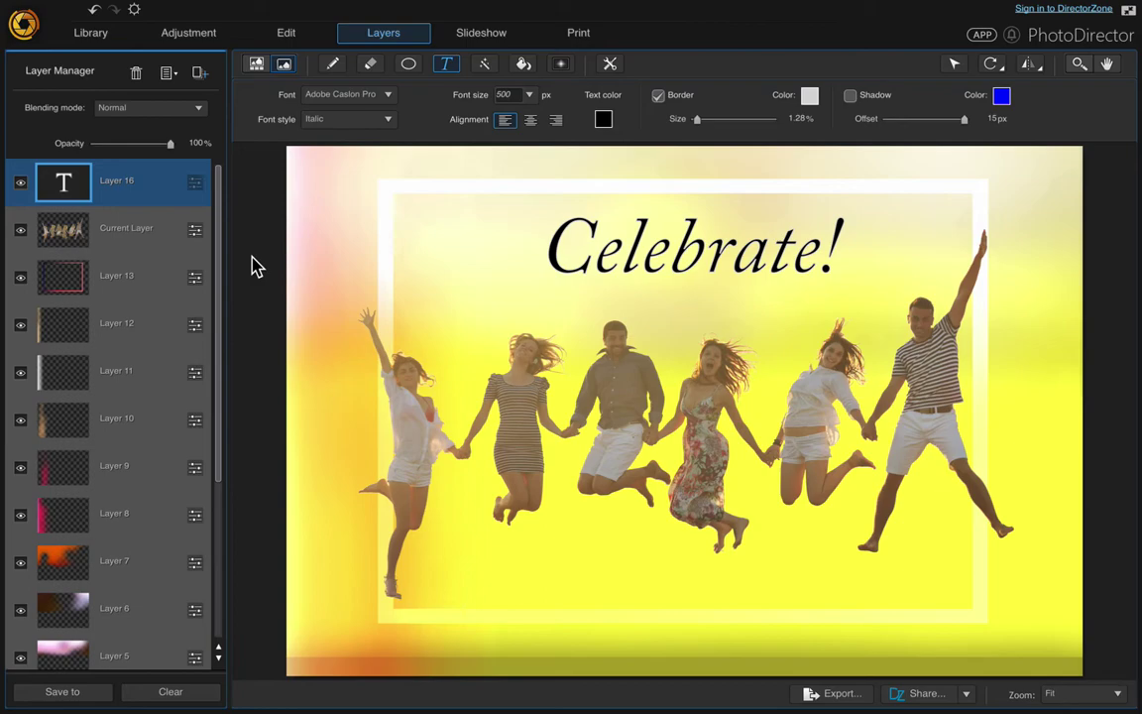
{"action": "left_click", "coordinate": [90, 35]}
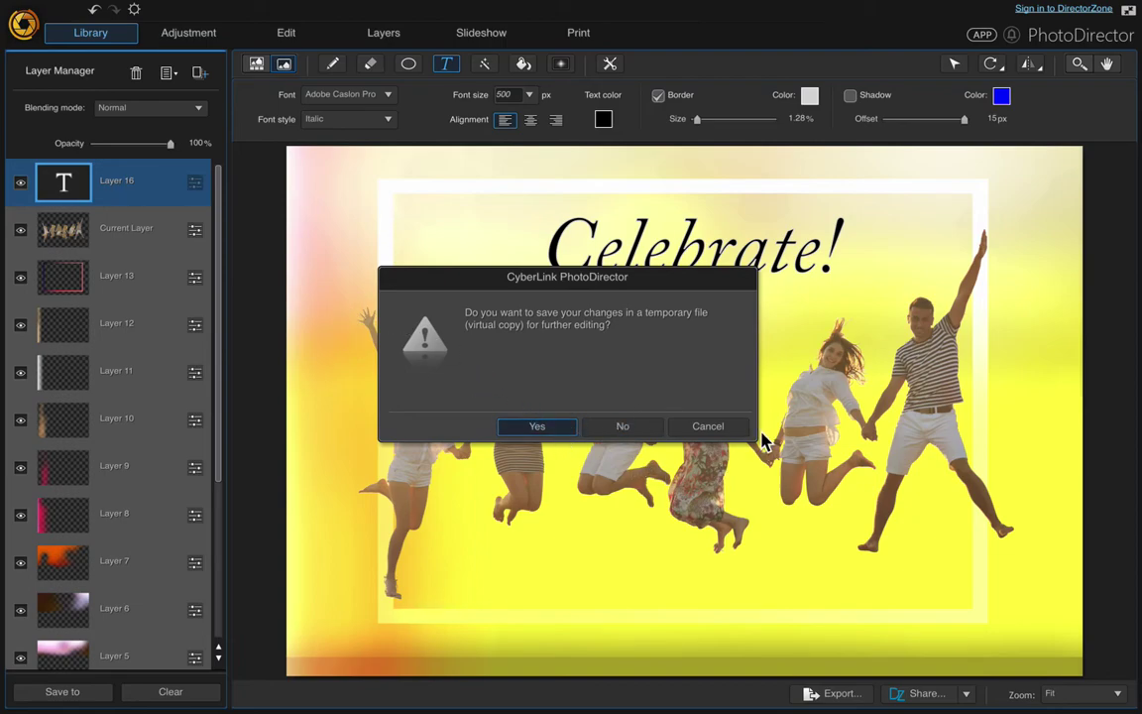
{"action": "left_click", "coordinate": [725, 428]}
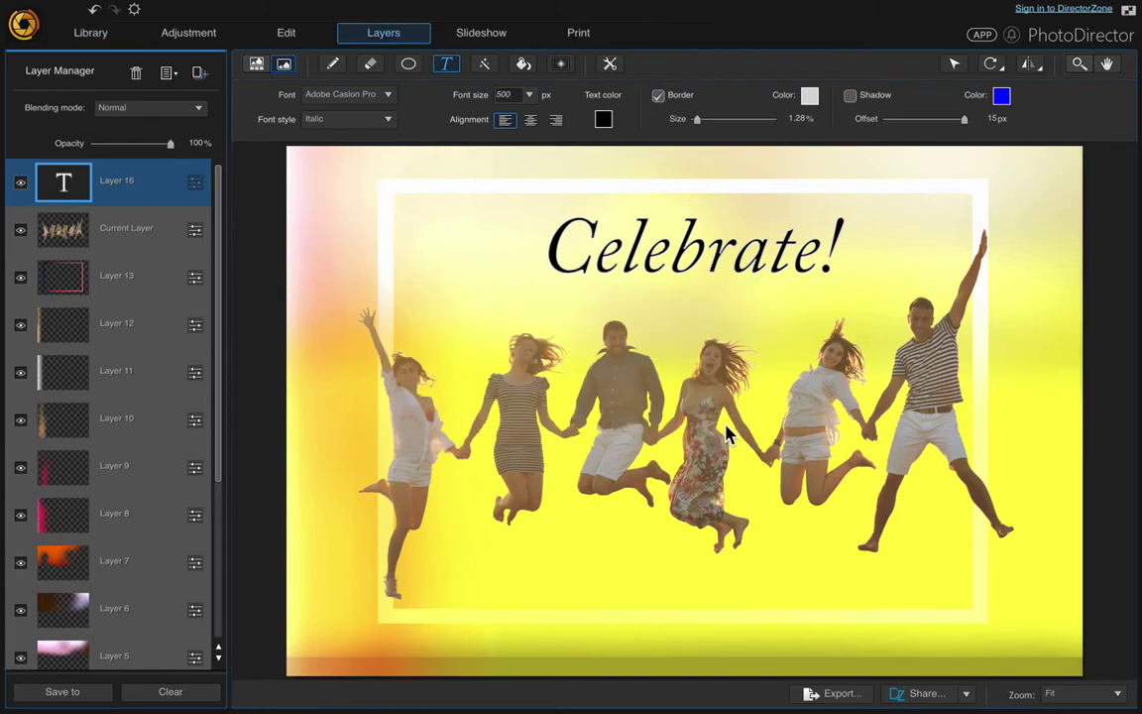
Step: Set up an export of the selected photo with the custom name "Celebrate" and cancel the export
{"action": "left_click", "coordinate": [212, 8]}
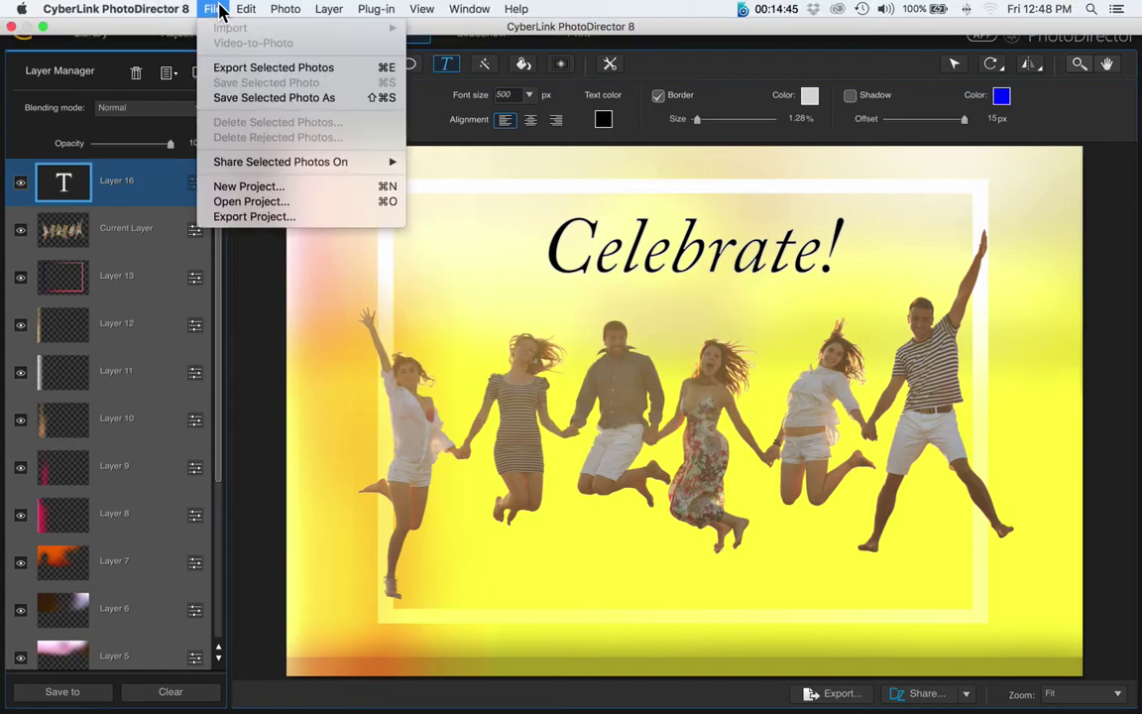
{"action": "left_click", "coordinate": [235, 69]}
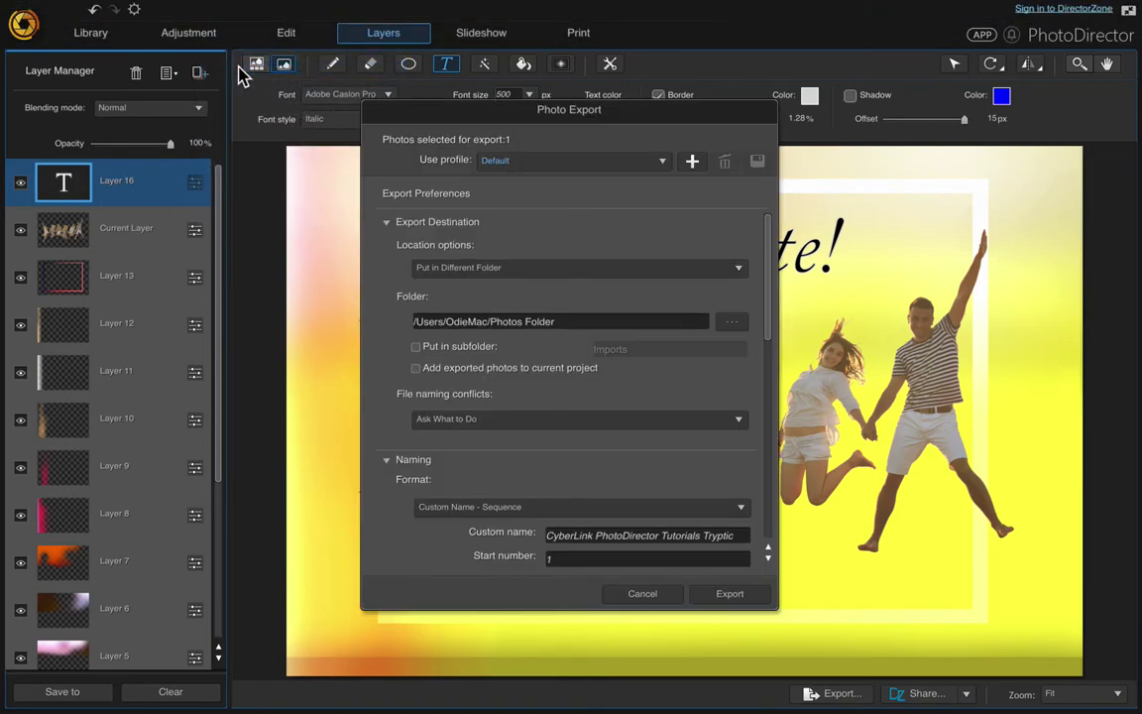
{"action": "left_click", "coordinate": [741, 544]}
{"action": "key", "text": "super+a"}
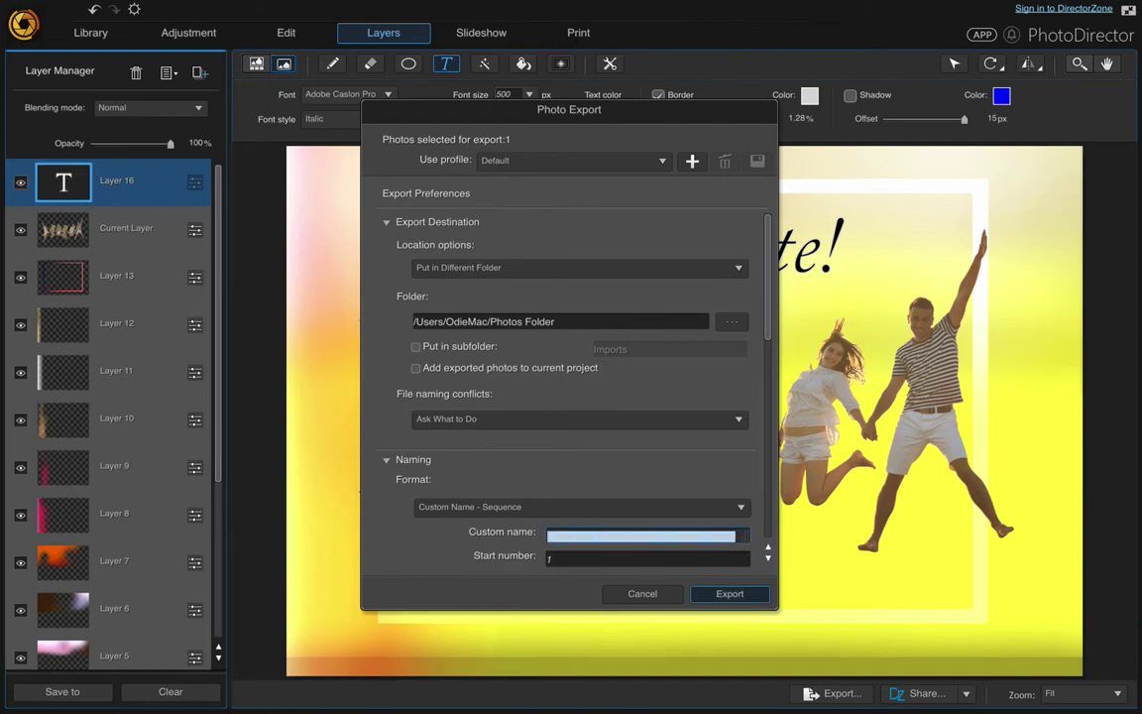
{"action": "type", "text": "Cel"}
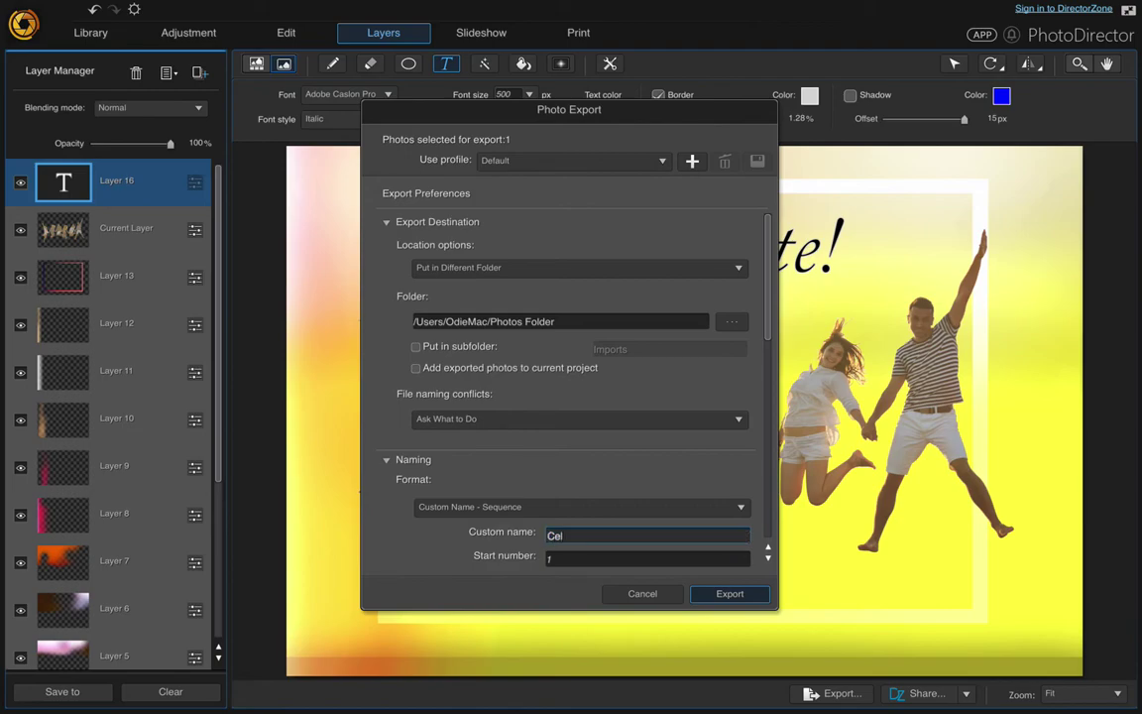
{"action": "type", "text": "ebrate"}
{"action": "left_click", "coordinate": [643, 594]}
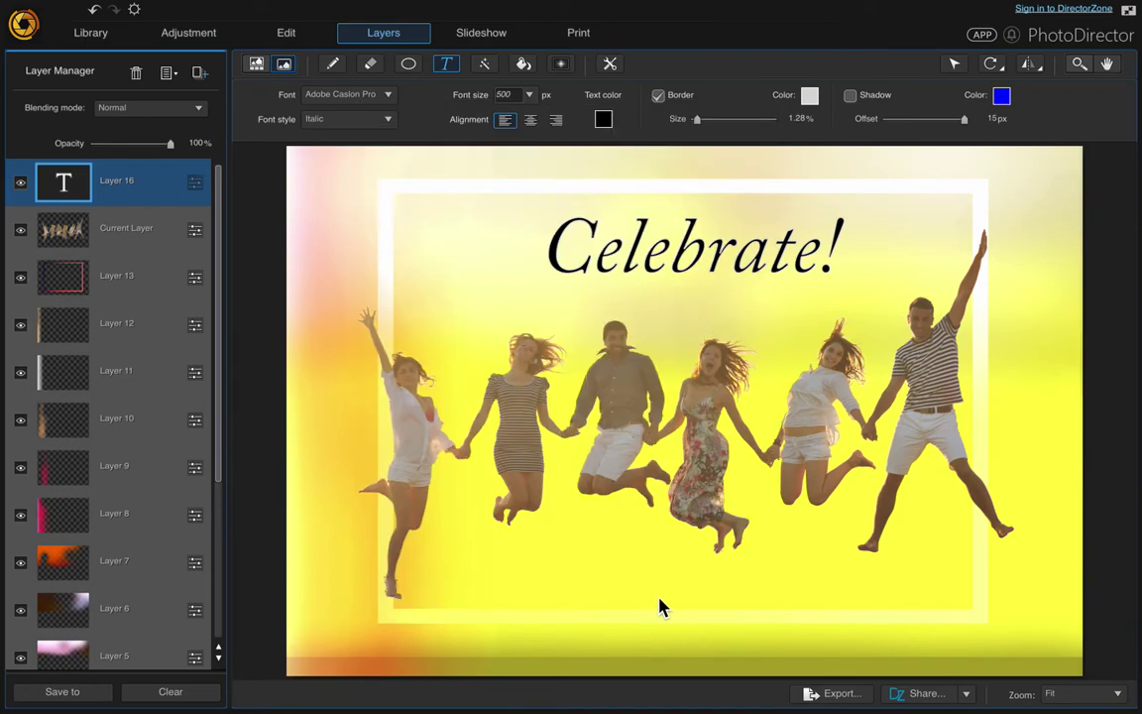
Step: Add the "Stained Collage" express template over the celebration composition
{"action": "left_click", "coordinate": [200, 78]}
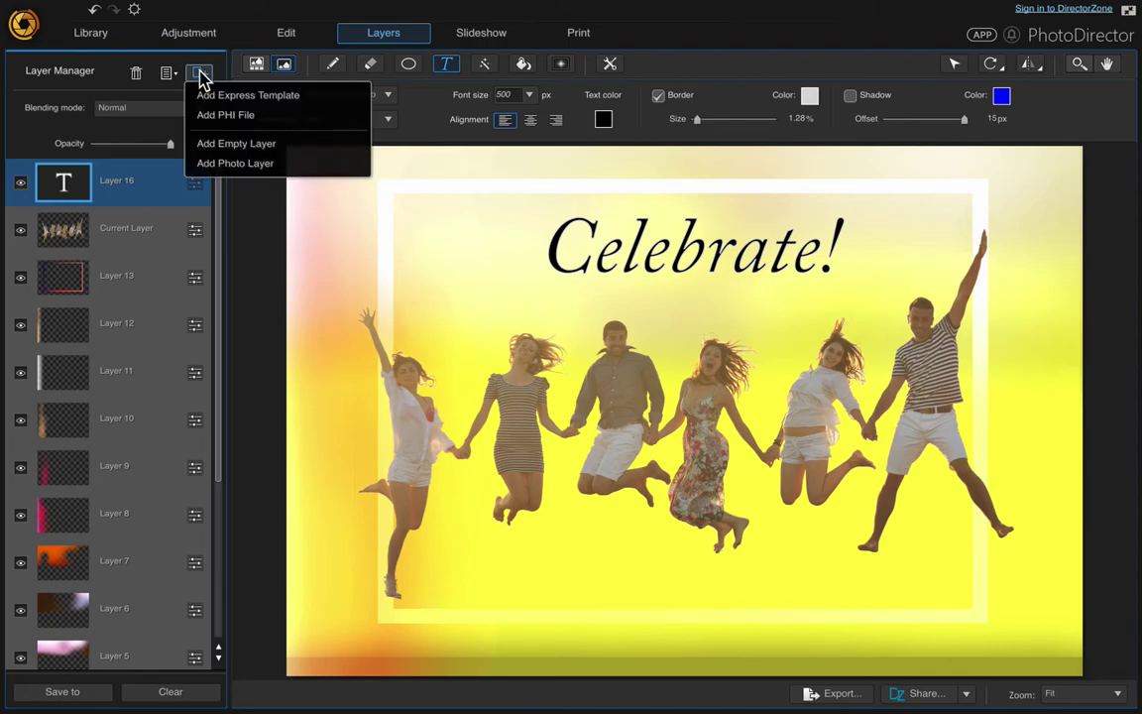
{"action": "left_click", "coordinate": [297, 99]}
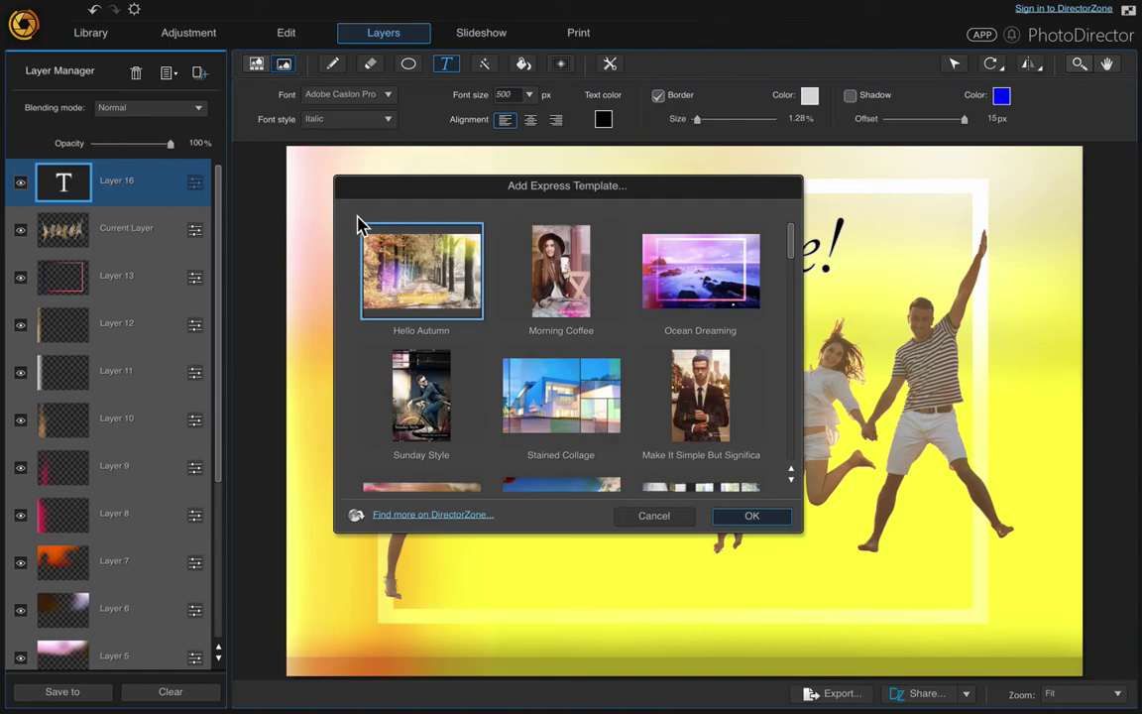
{"action": "left_click", "coordinate": [548, 406]}
{"action": "double_click", "coordinate": [548, 407]}
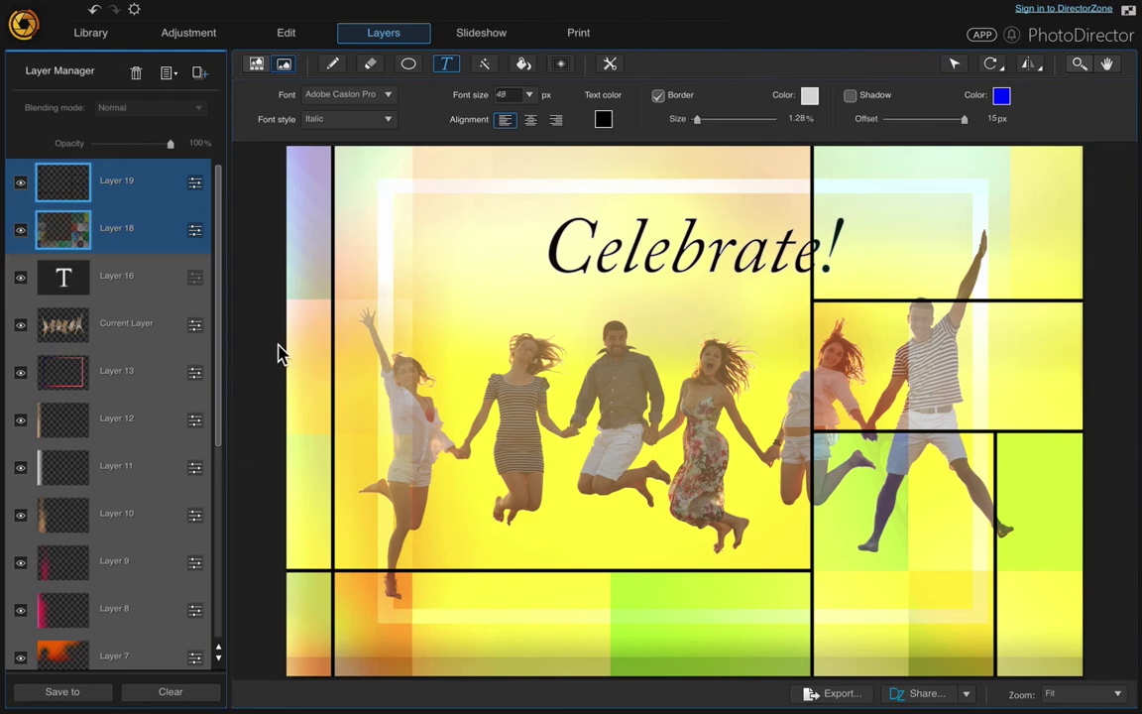
Step: Hide Layer 19, the template's black grid lines, and delete that layer
{"action": "left_click", "coordinate": [22, 186]}
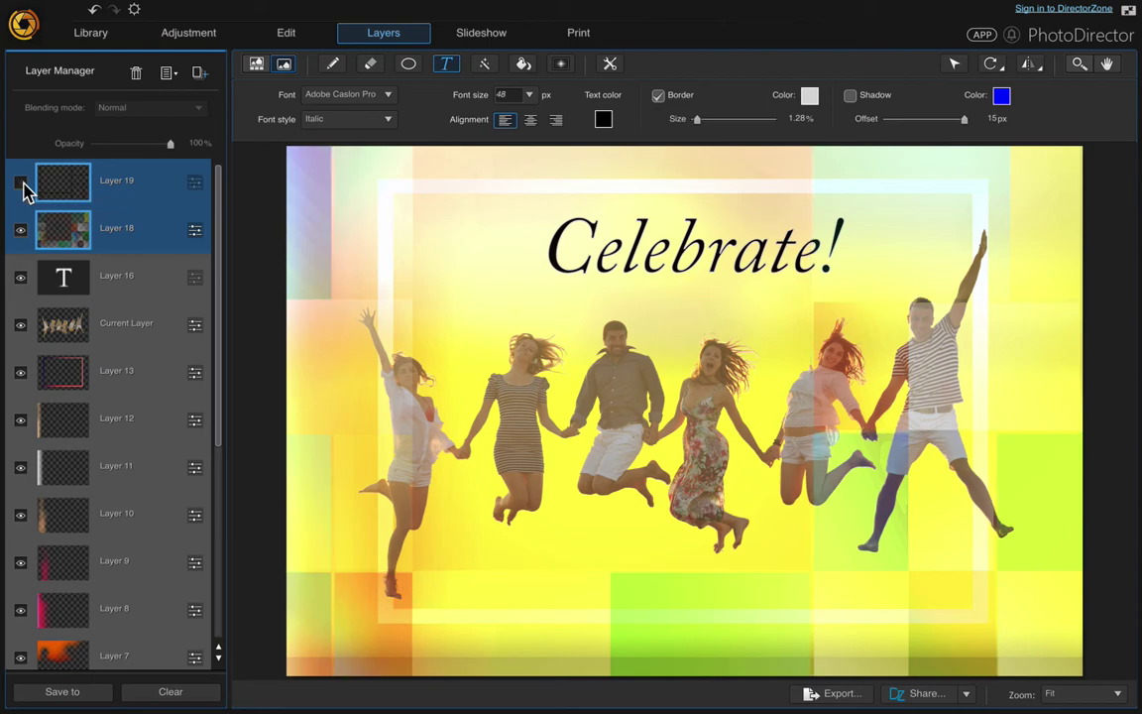
{"action": "left_click", "coordinate": [148, 191]}
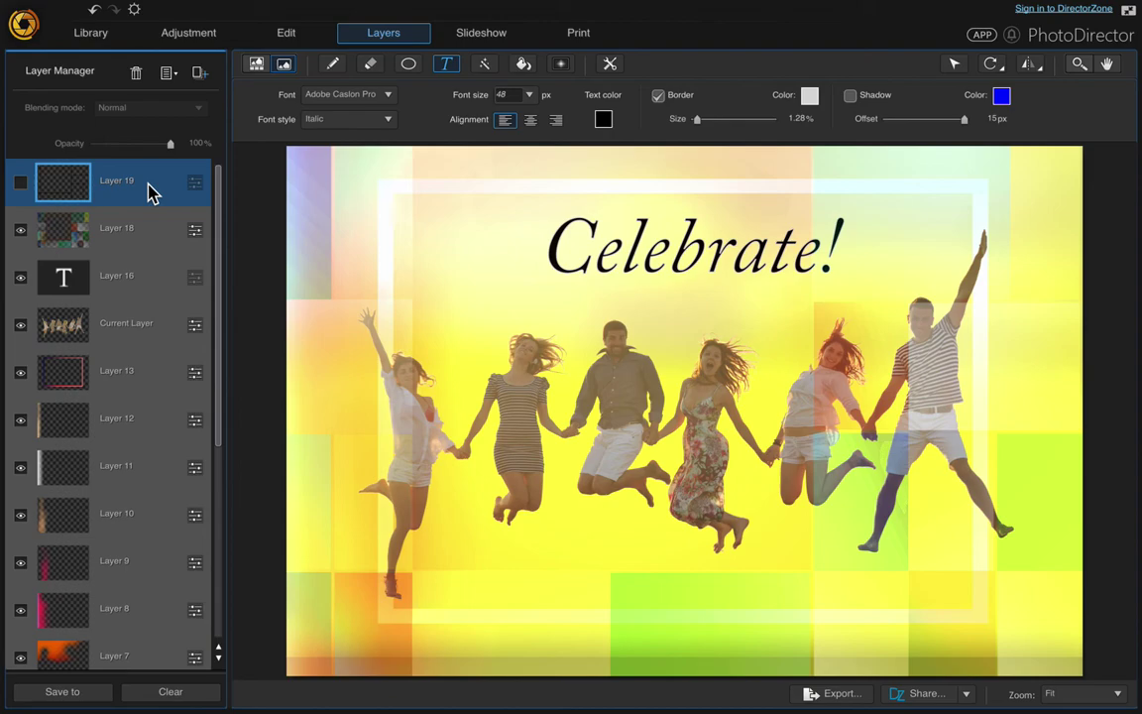
{"action": "right_click", "coordinate": [148, 191]}
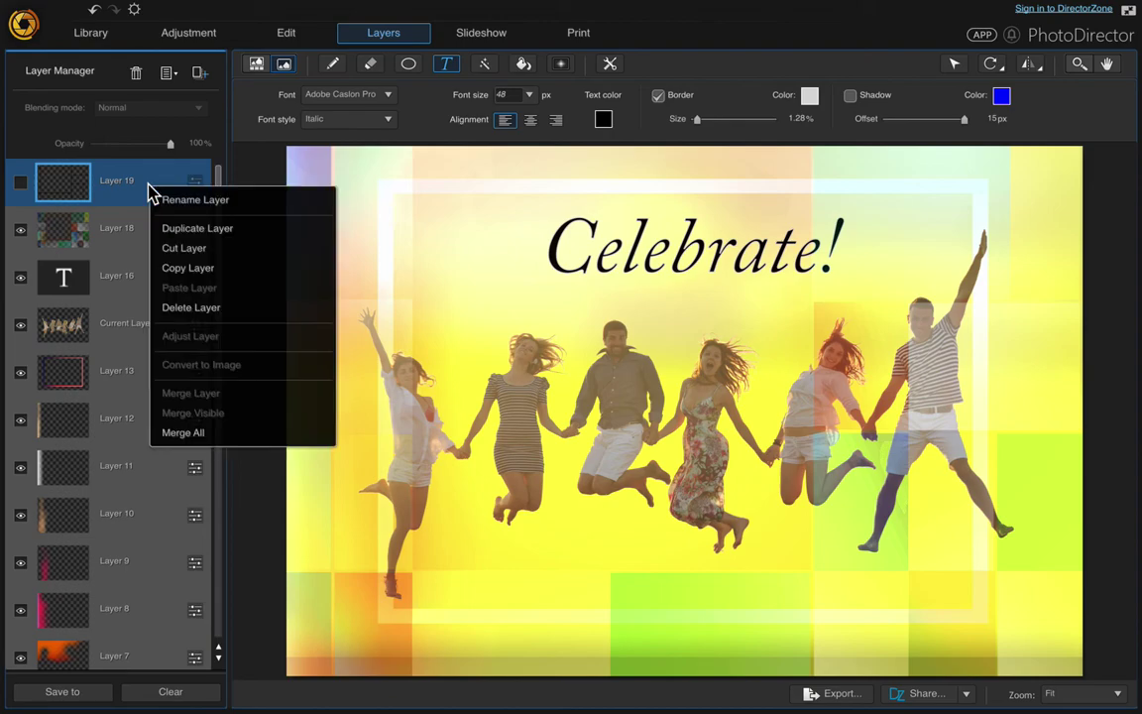
{"action": "left_click", "coordinate": [198, 309]}
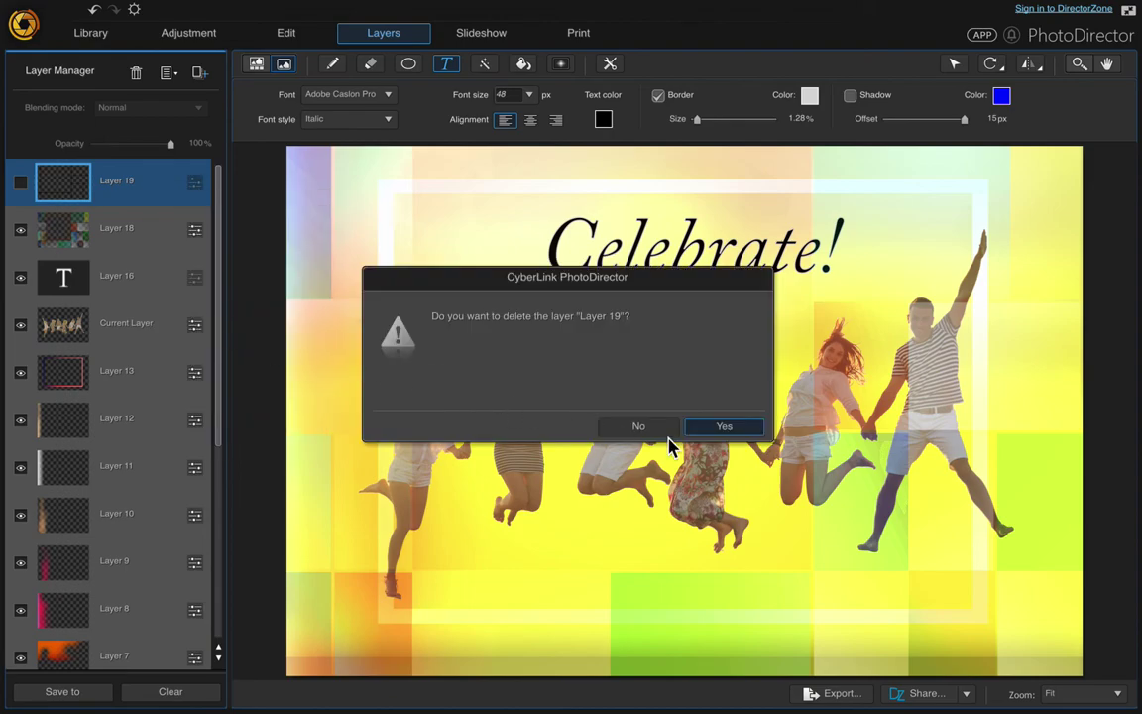
{"action": "left_click", "coordinate": [725, 430]}
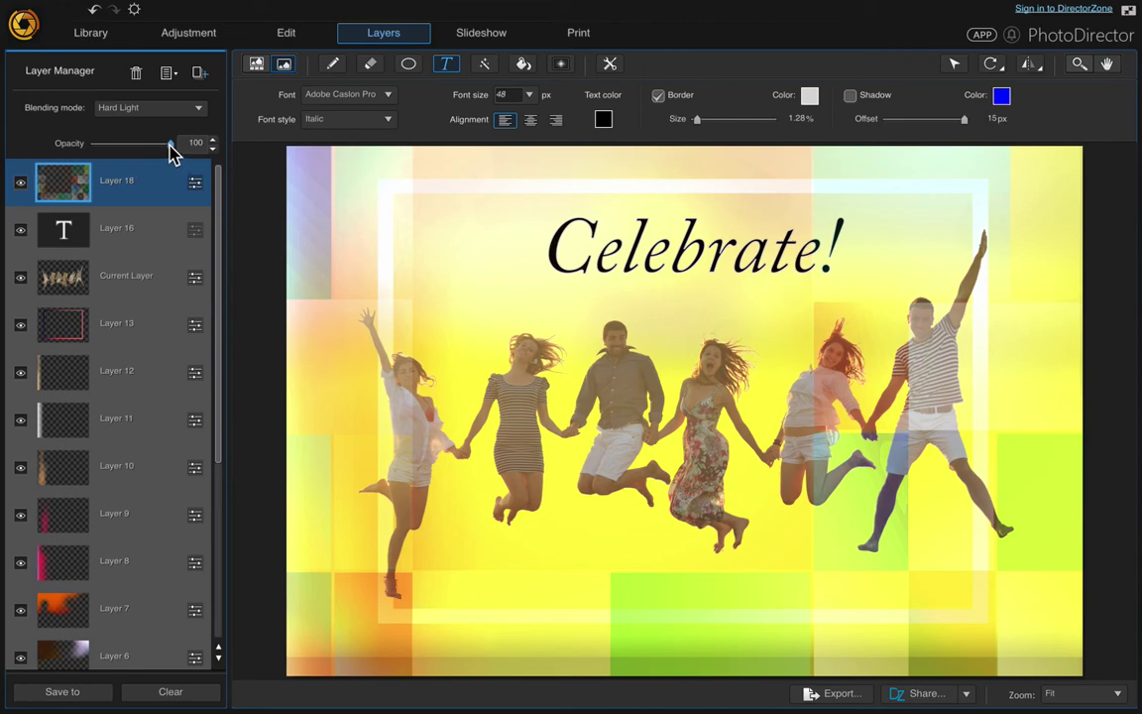
Step: Reduce the opacity of the colored collage layer, Layer 18, to 60% and set its blending mode to Normal
{"action": "left_click_drag", "start_coordinate": [171, 149], "coordinate": [139, 162]}
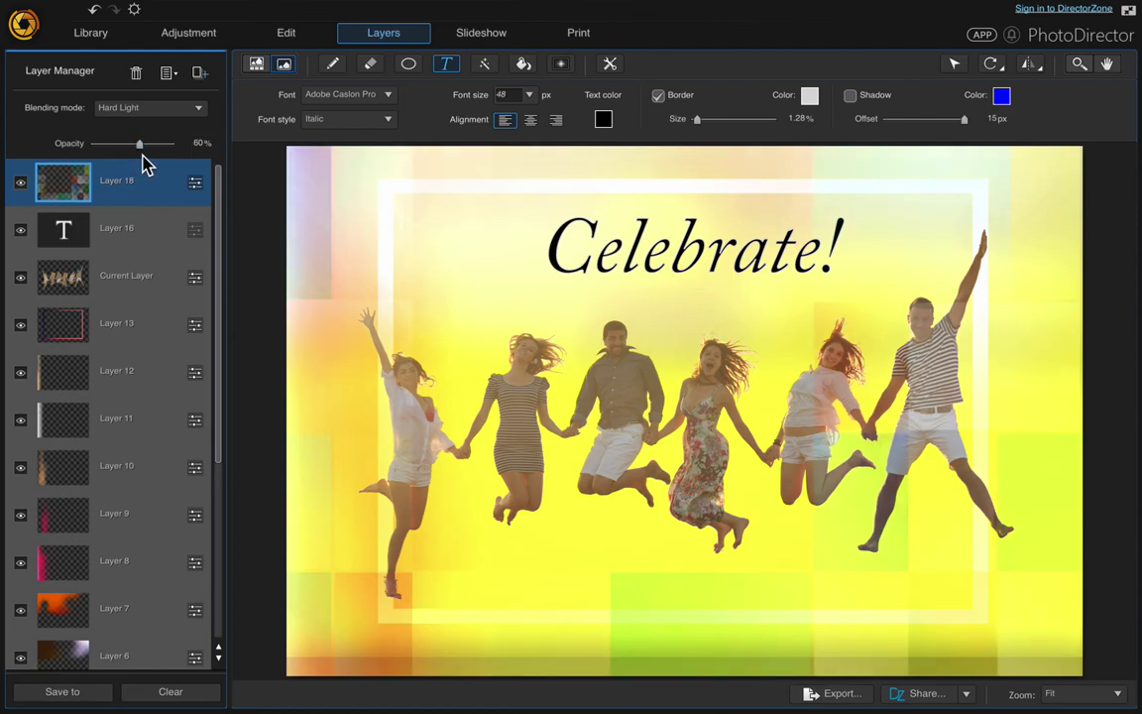
{"action": "left_click", "coordinate": [198, 108]}
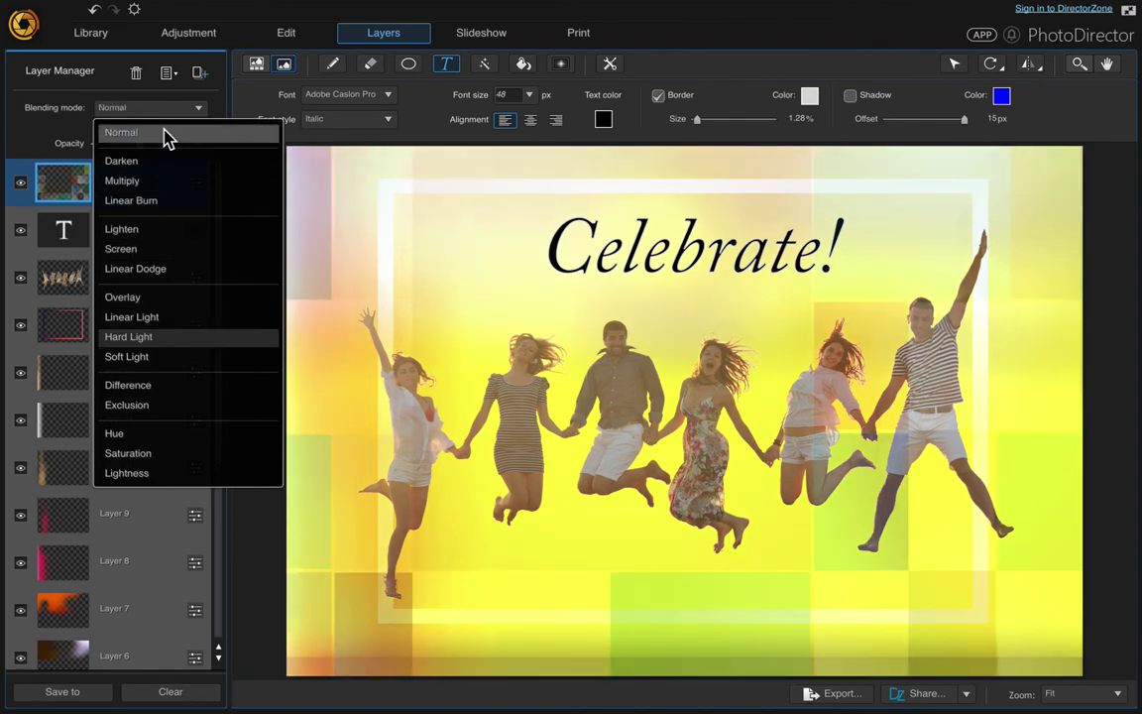
{"action": "left_click", "coordinate": [166, 134]}
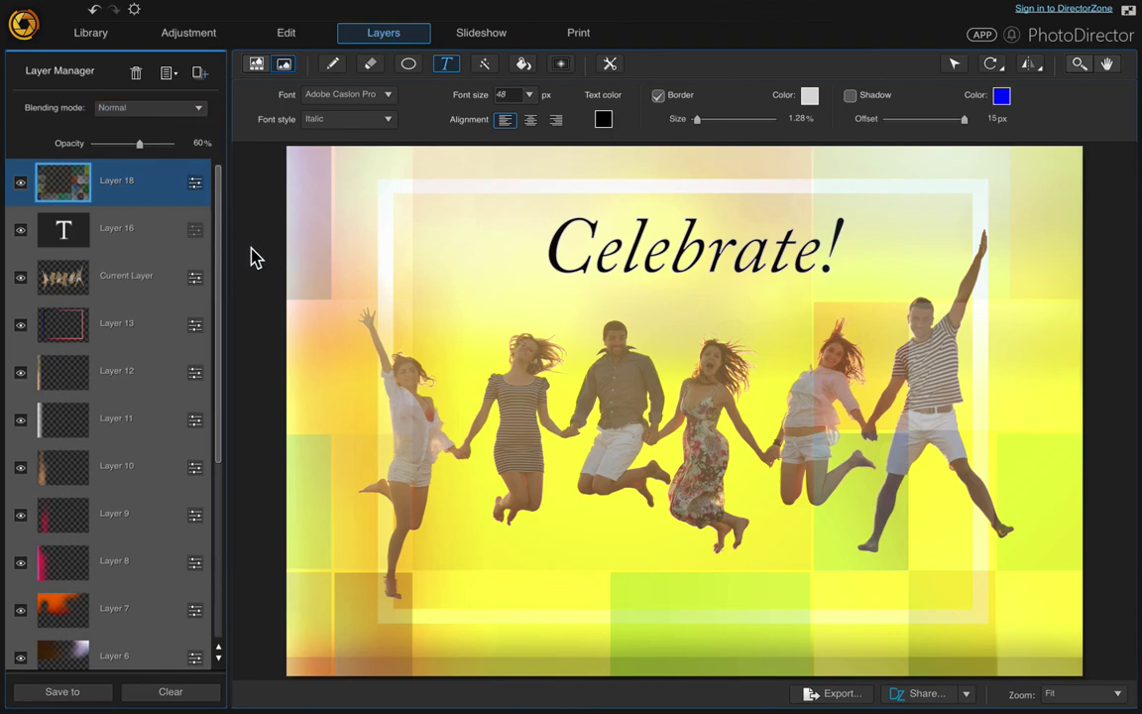
{"action": "left_click", "coordinate": [199, 73]}
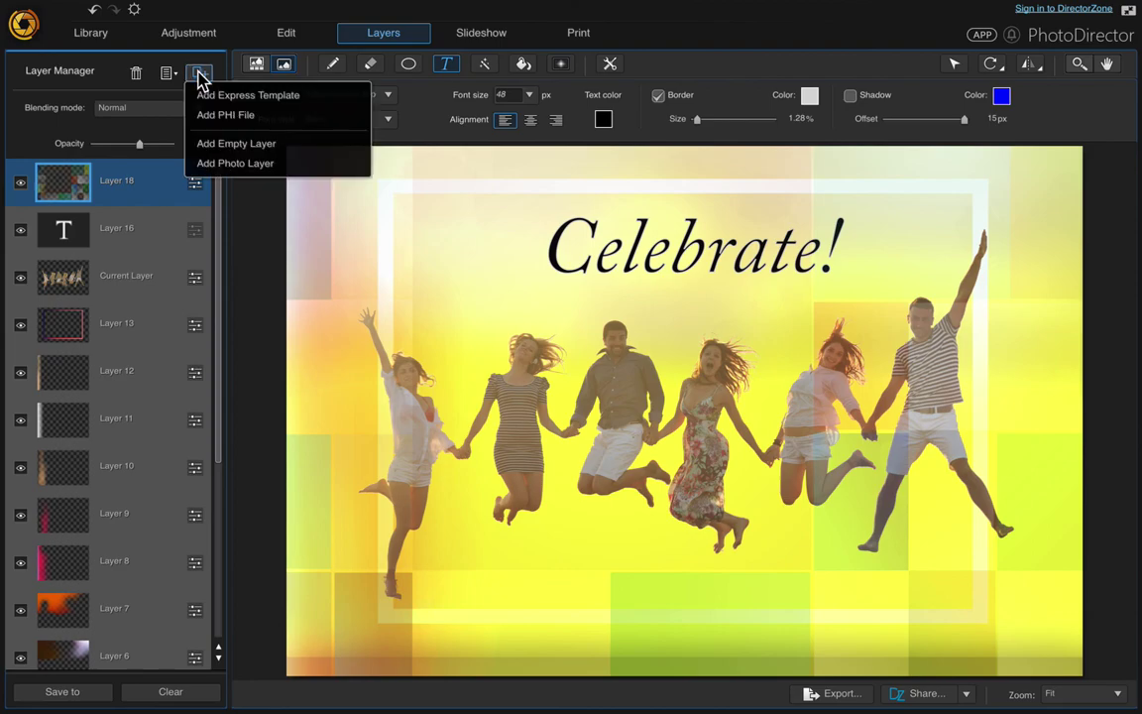
{"action": "left_click", "coordinate": [249, 243]}
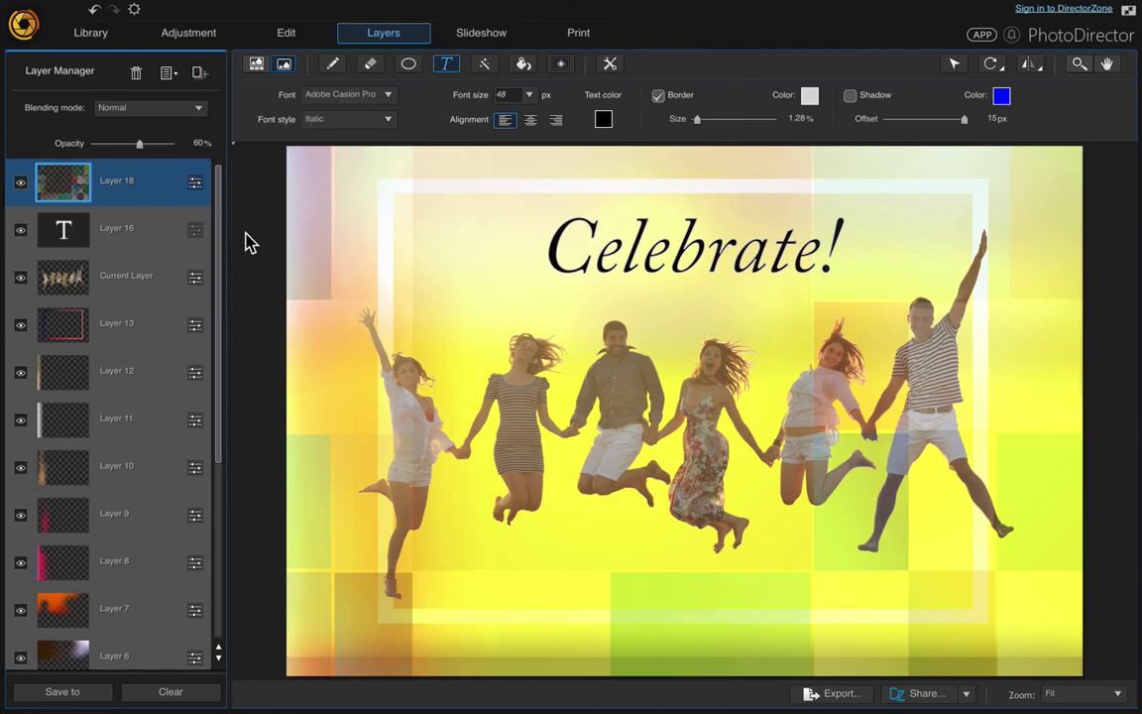